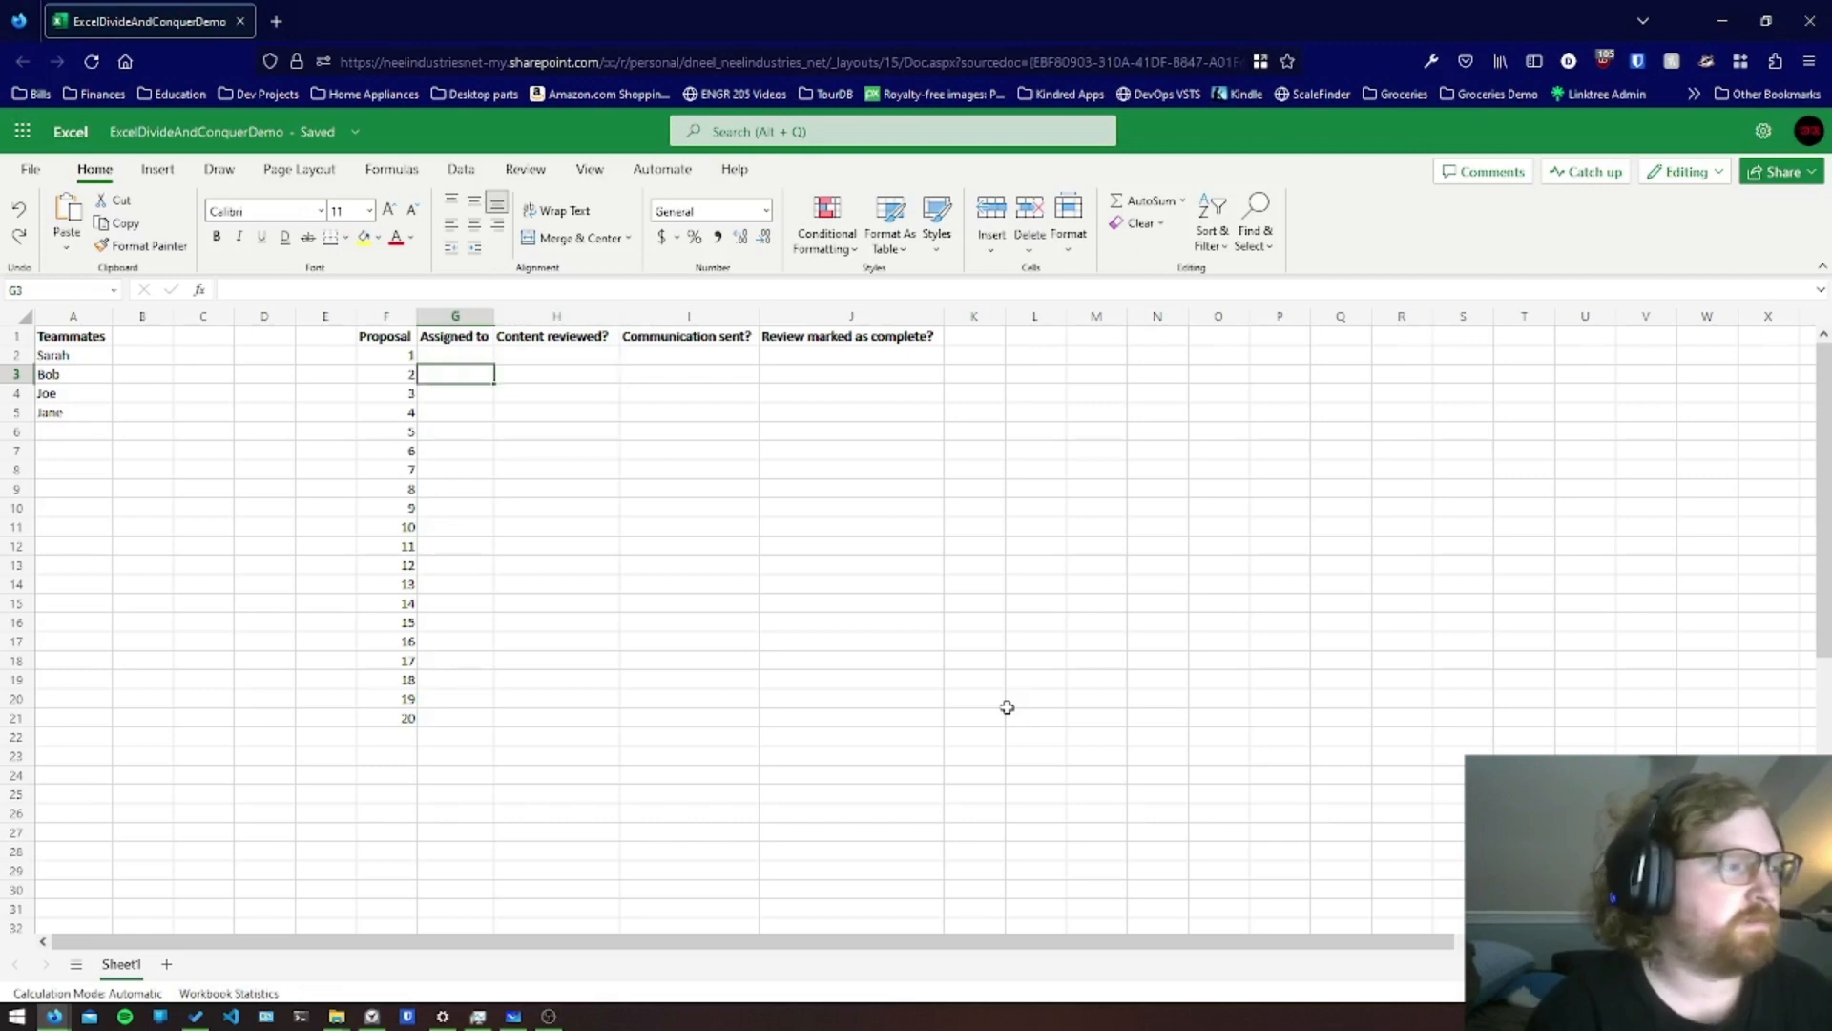
key("Left")
key("Right")
key("Right")
key("Left")
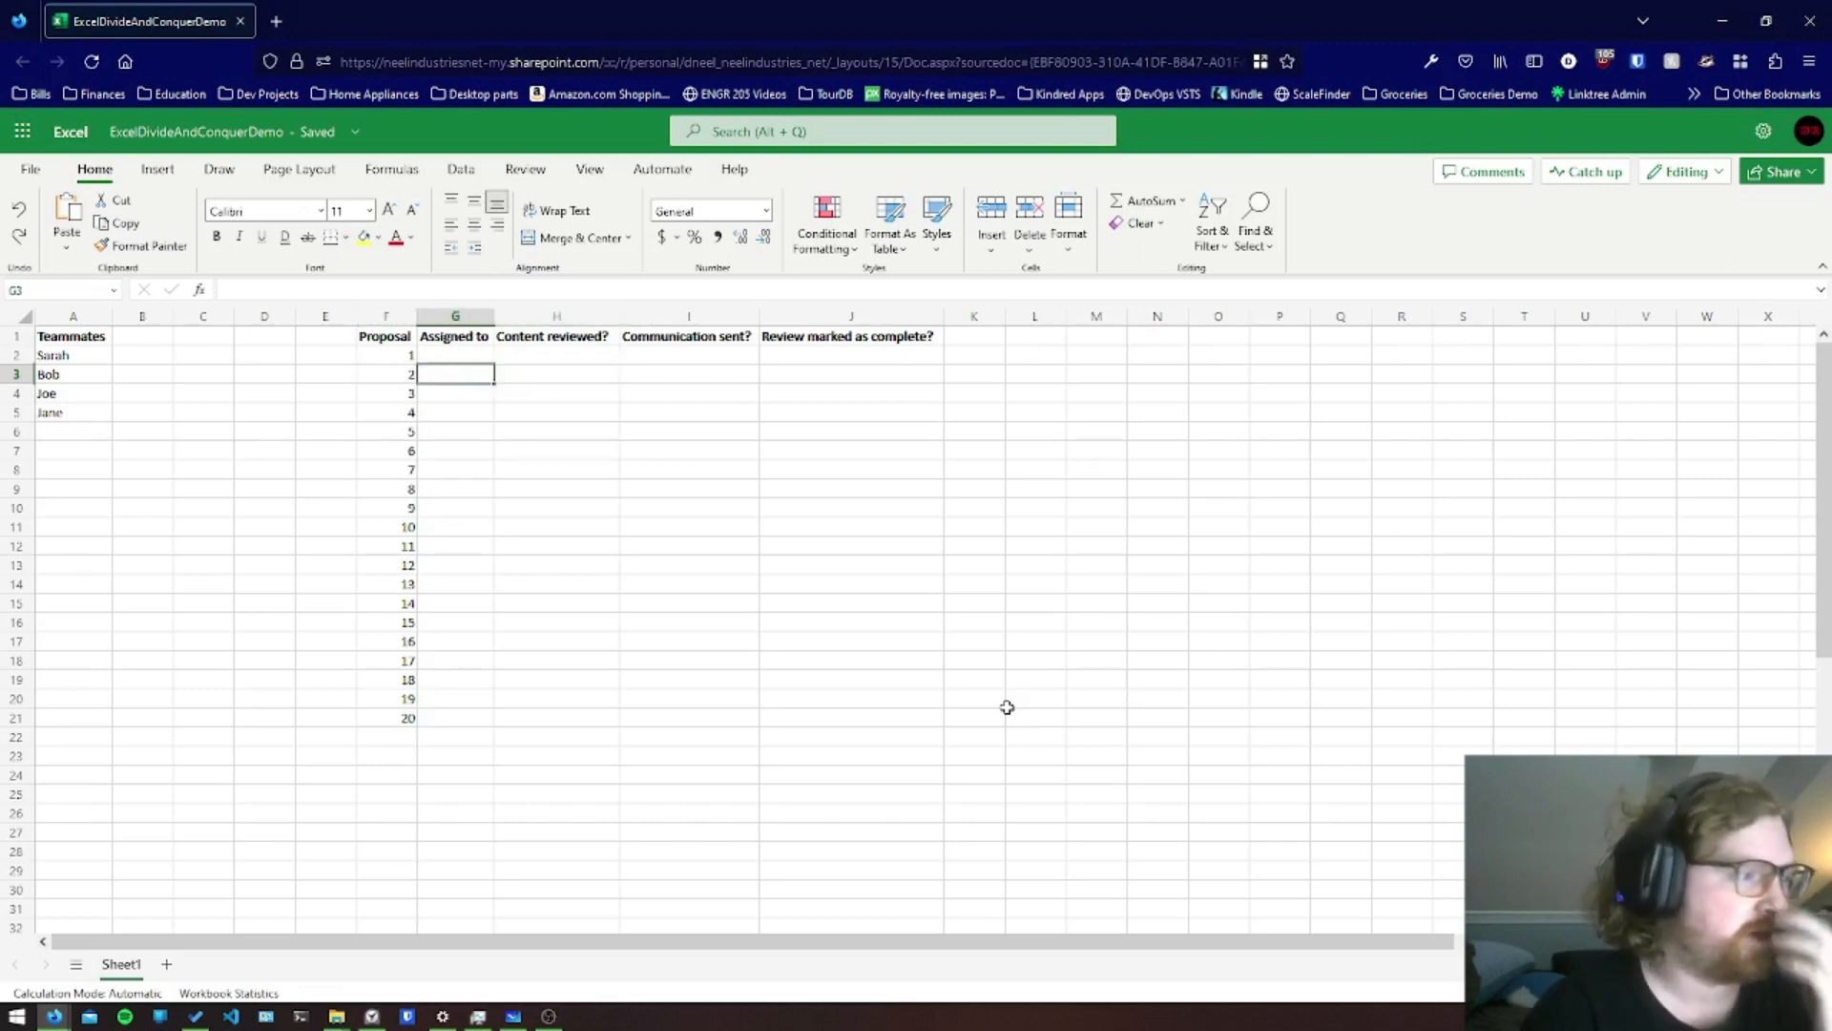
Examine the list of names under Teammates in A2:A5
key("Left")
key("Left")
key("Left")
key("Left")
key("Left")
key("Left")
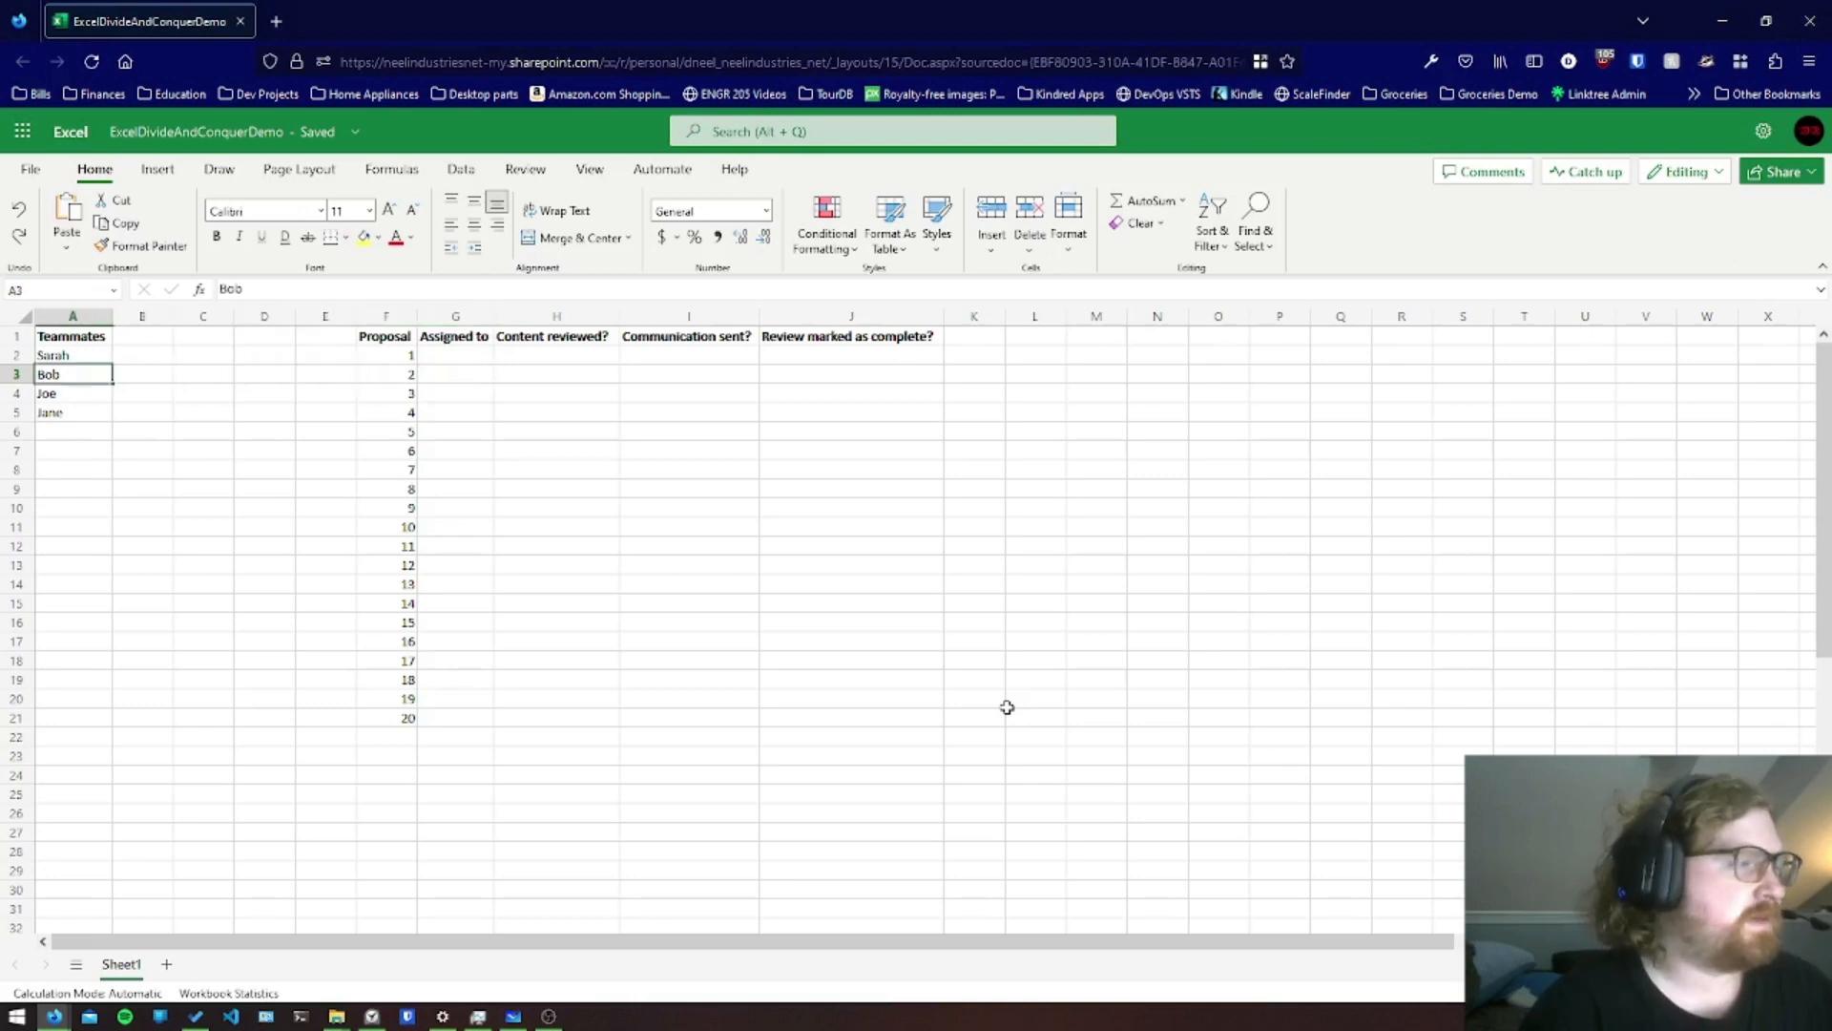
key("Up")
key("shift+Down")
key("shift+Down")
key("shift+Down")
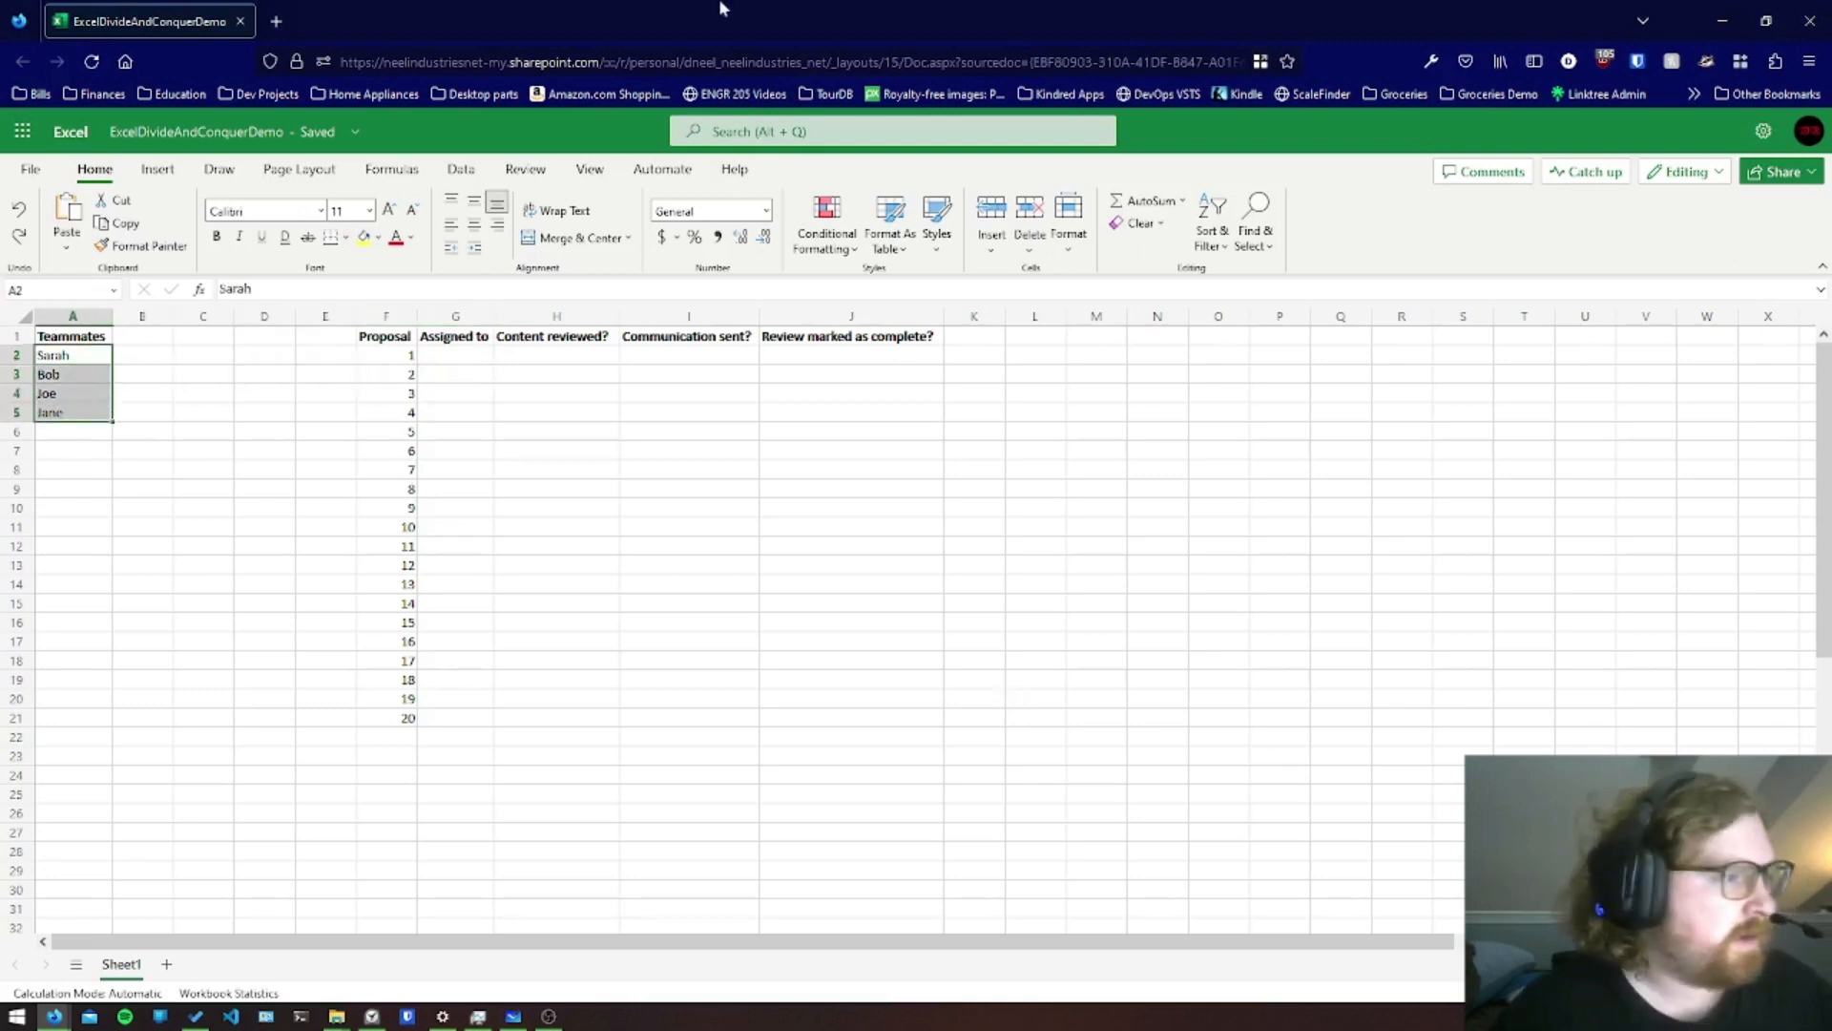
Examine the Proposal list, the Assigned to column and the three review status columns beside it
left_click(725, 393)
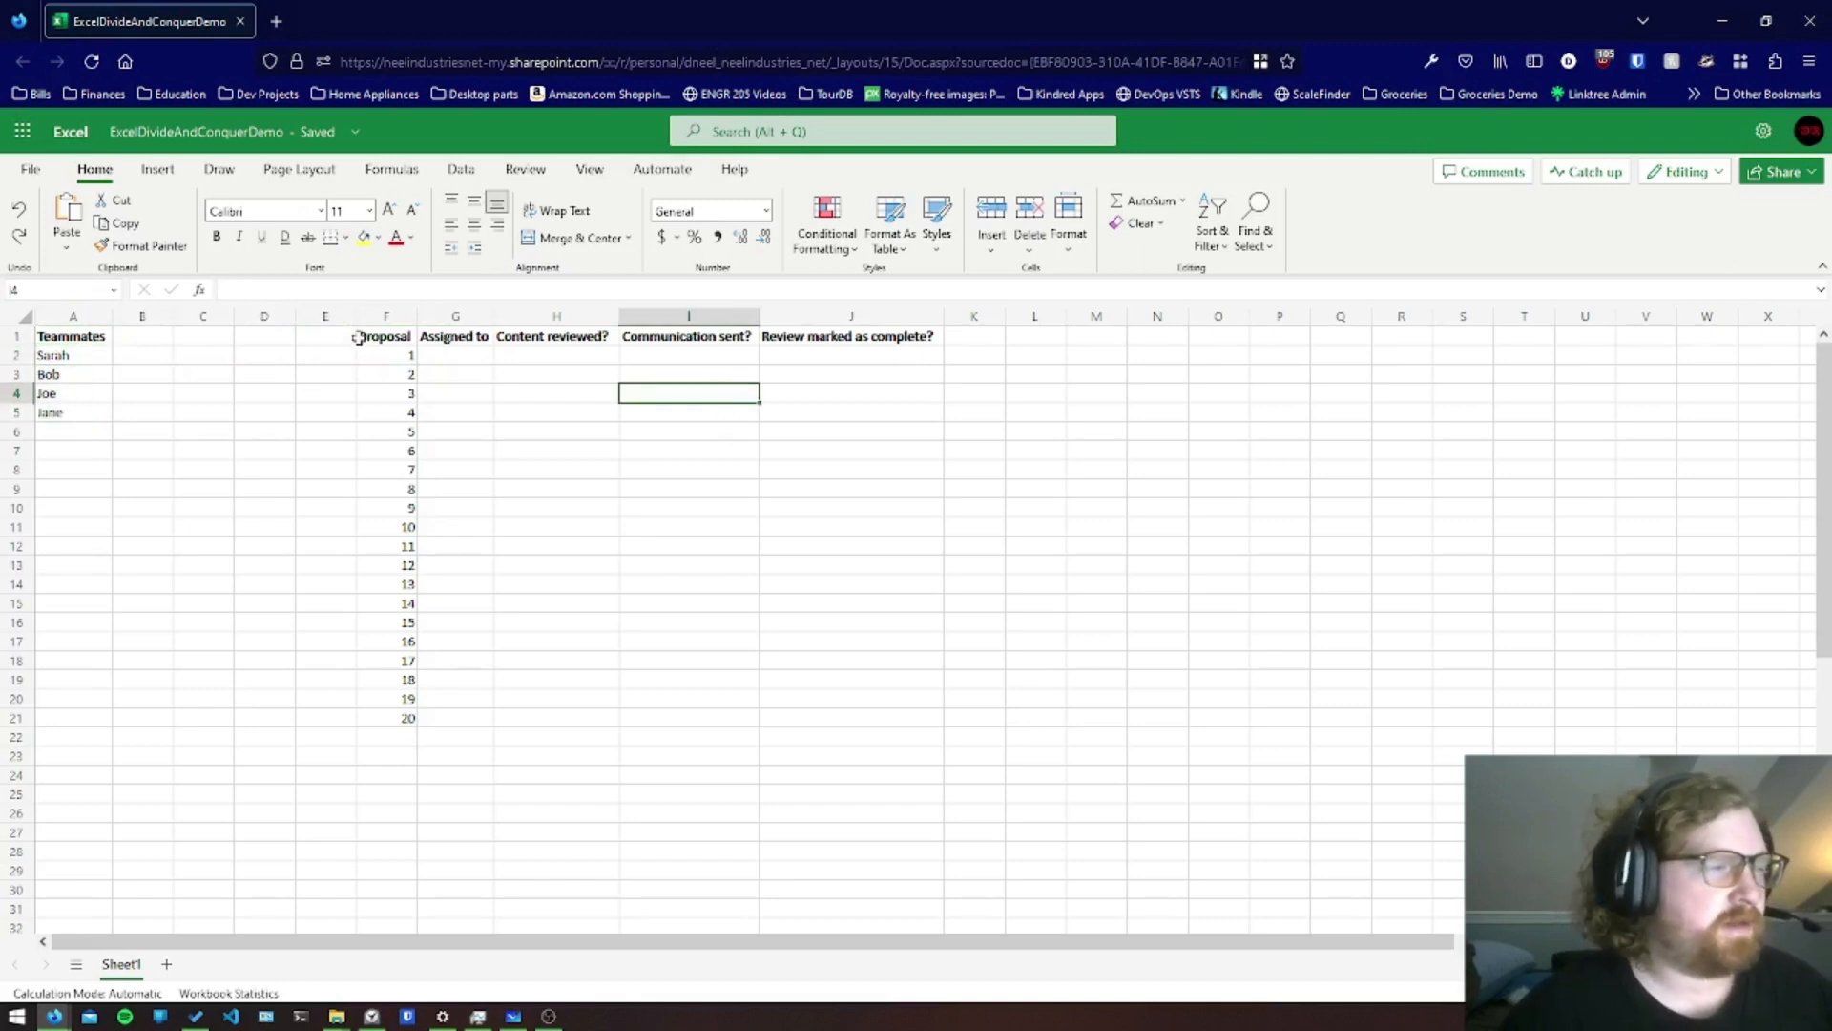
left_click_drag(387, 336, 420, 720)
left_click(424, 717)
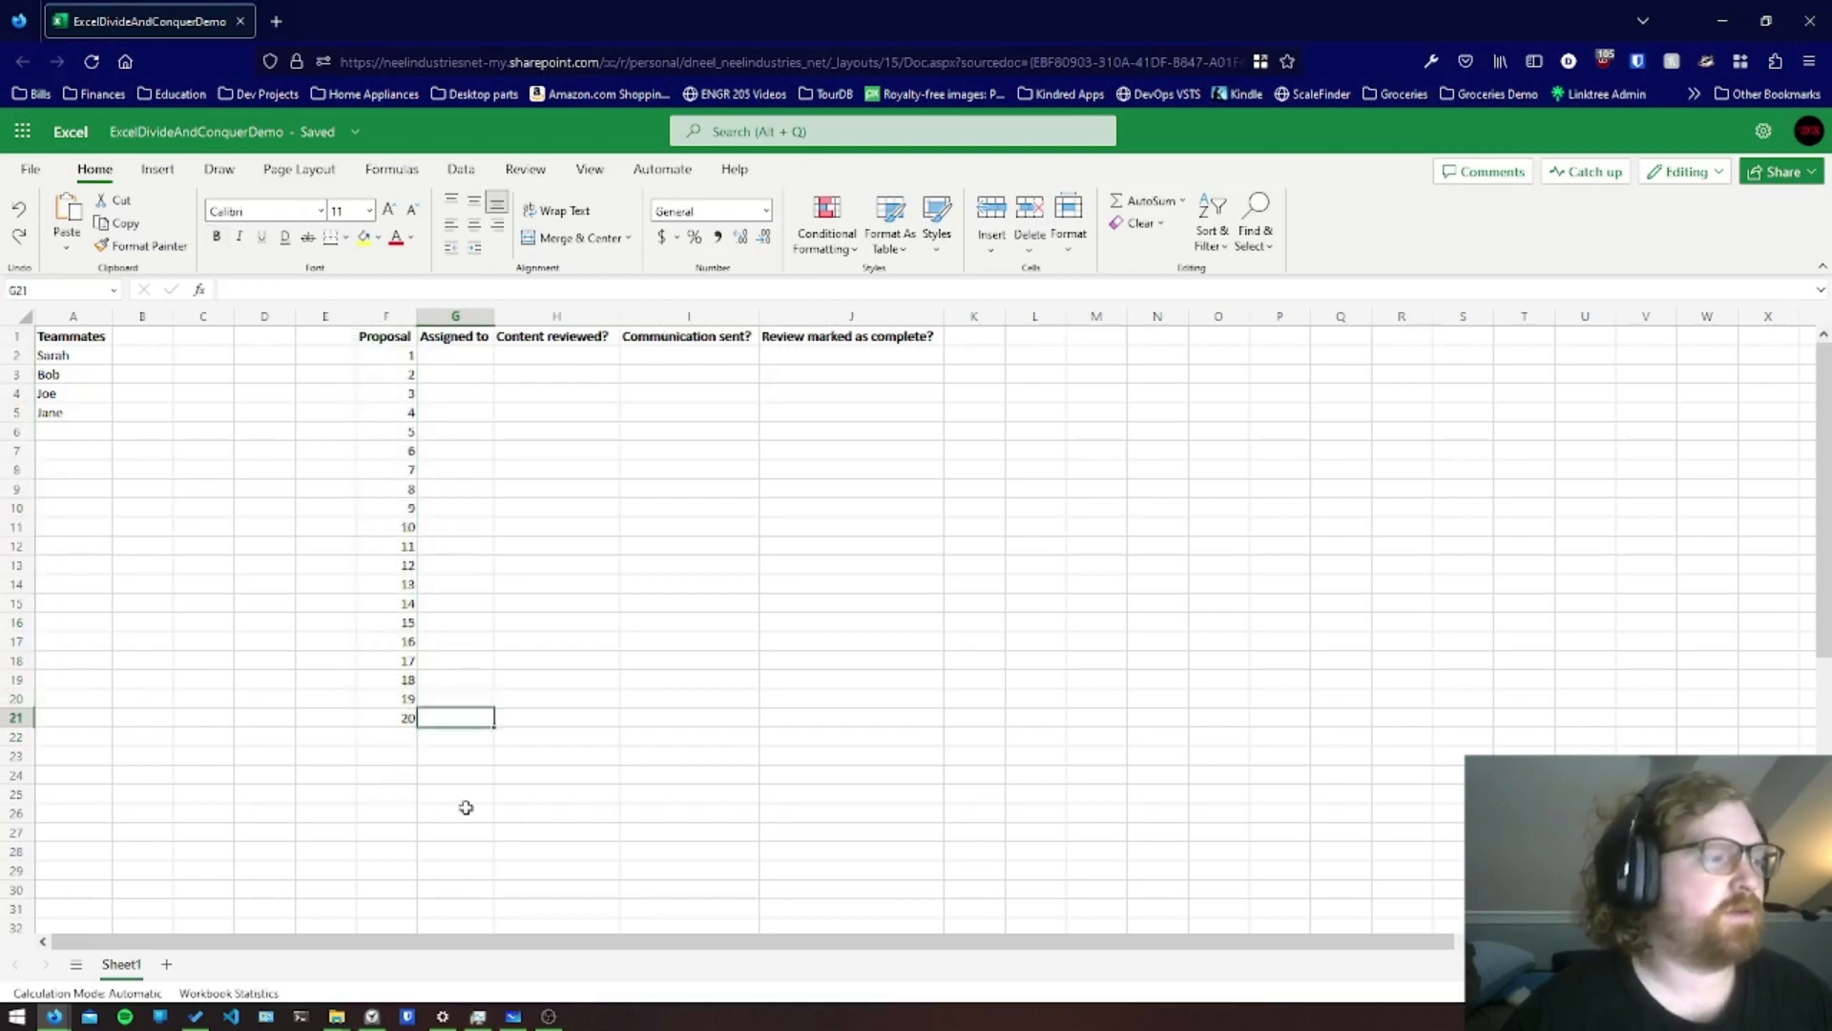
left_click_drag(445, 359, 456, 714)
left_click(801, 546)
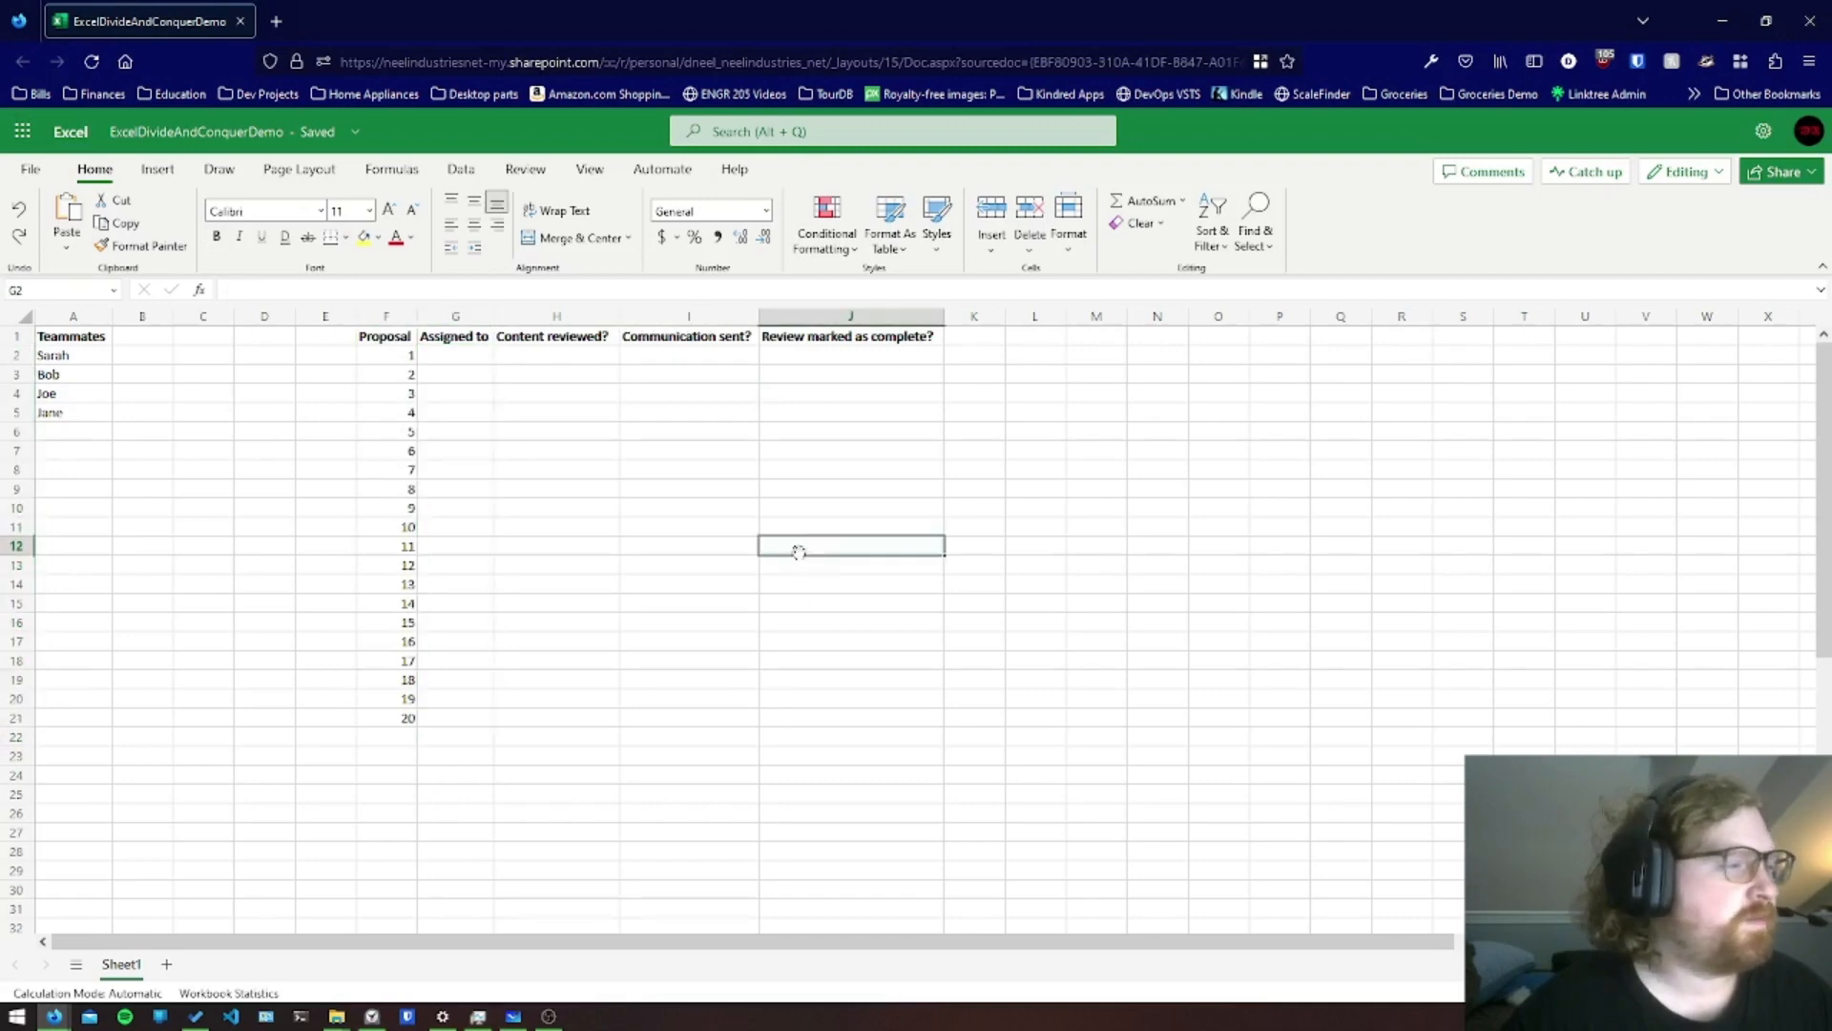
left_click(584, 361)
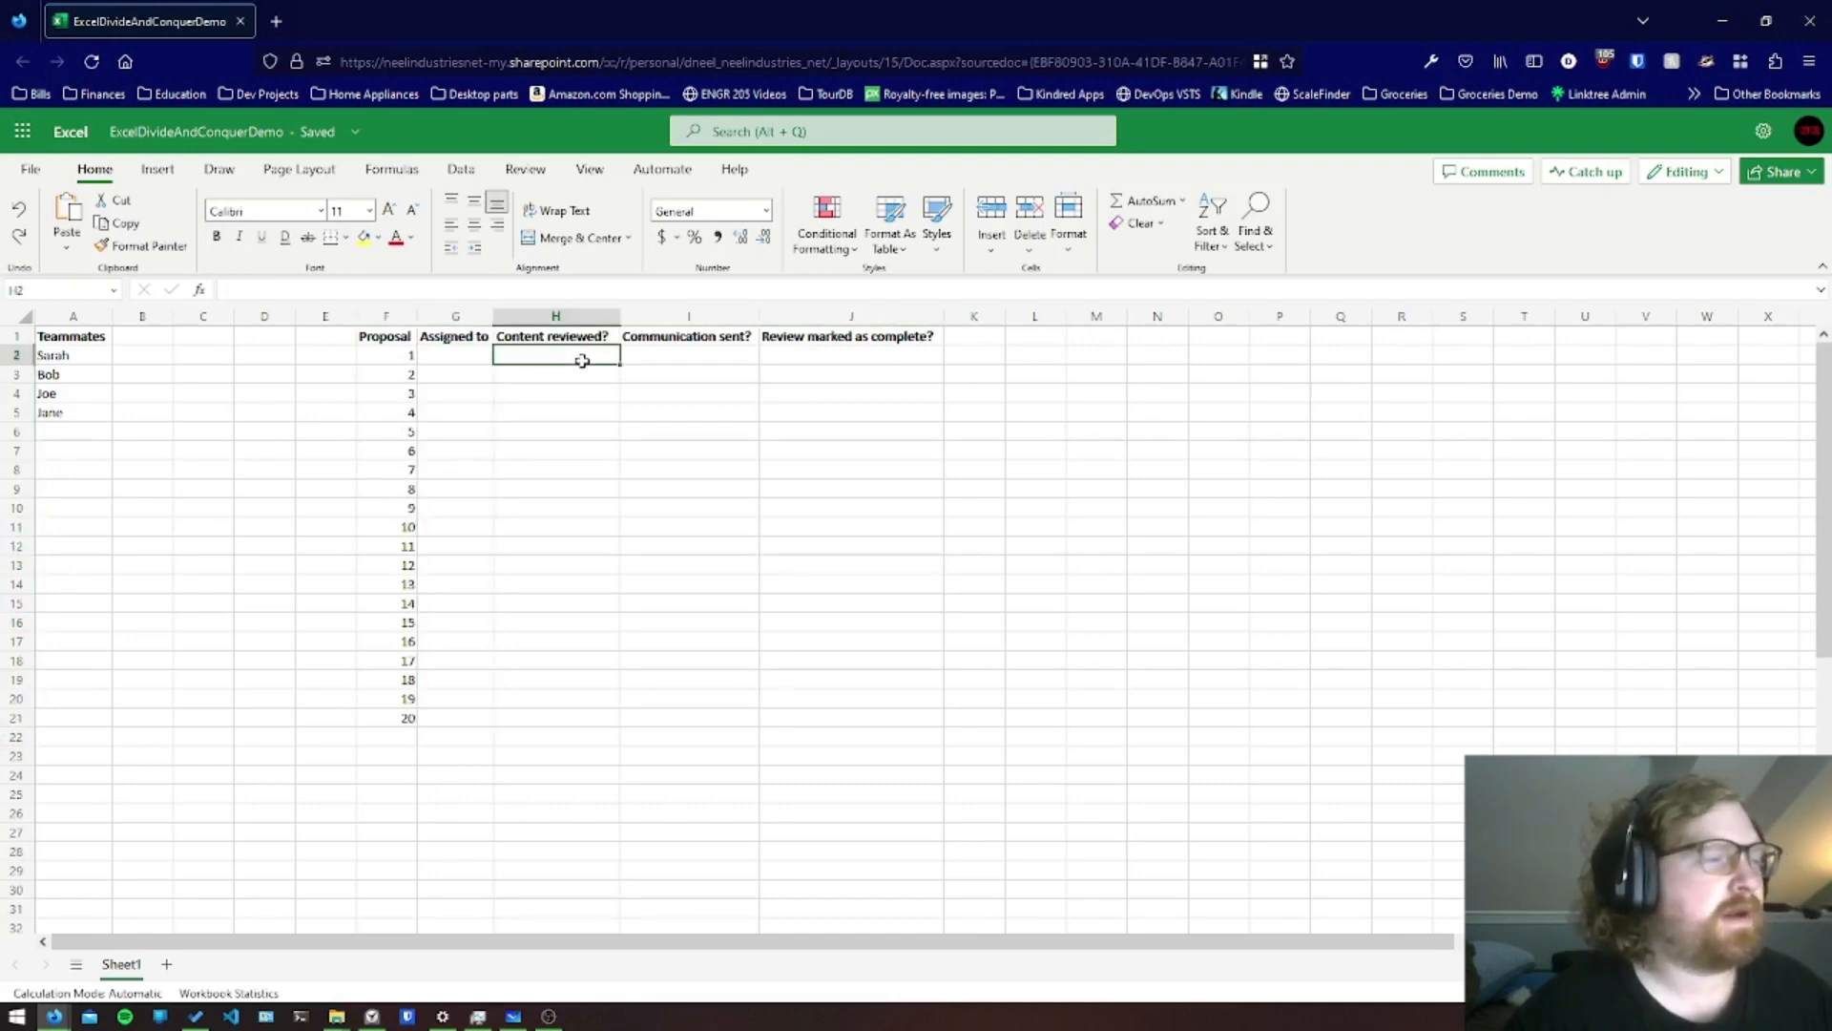
left_click(706, 353)
left_click(809, 355)
left_click(593, 349)
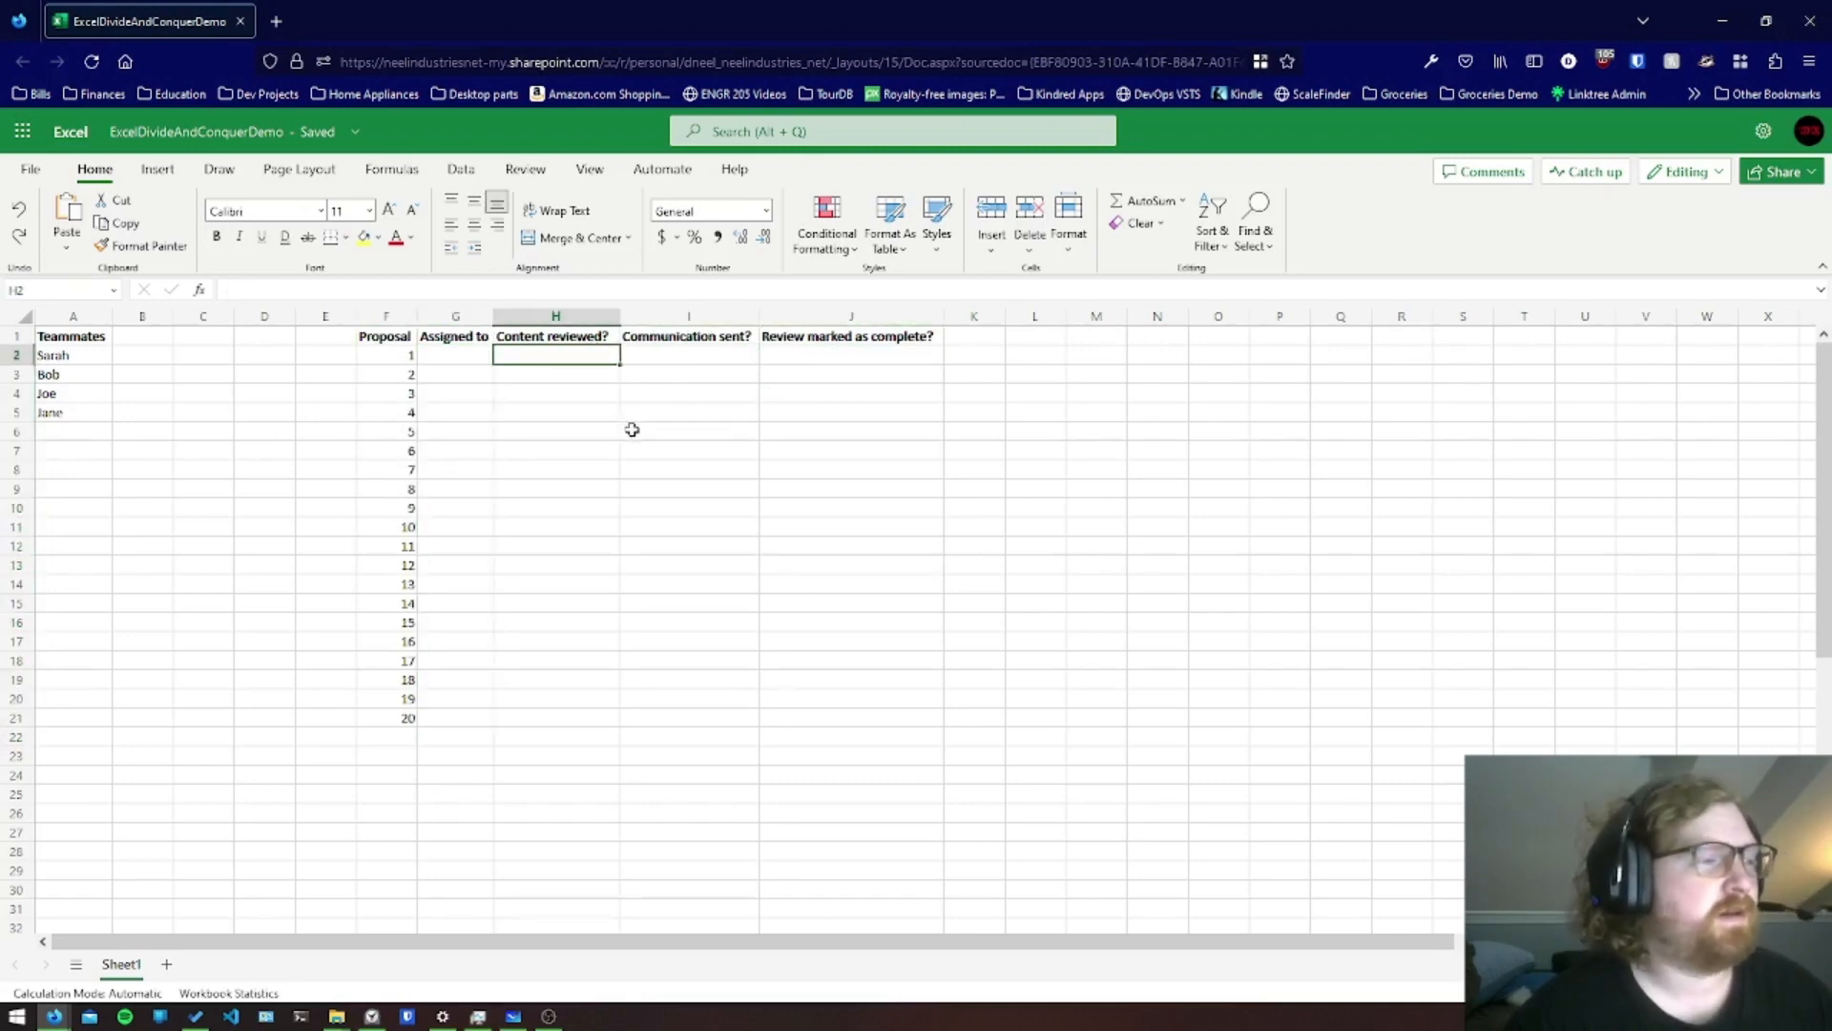
Compare the status columns with the review flowchart in Microsoft Whiteboard, and examine the empty Assigned to and status ranges back in the workbook
key("alt+Tab")
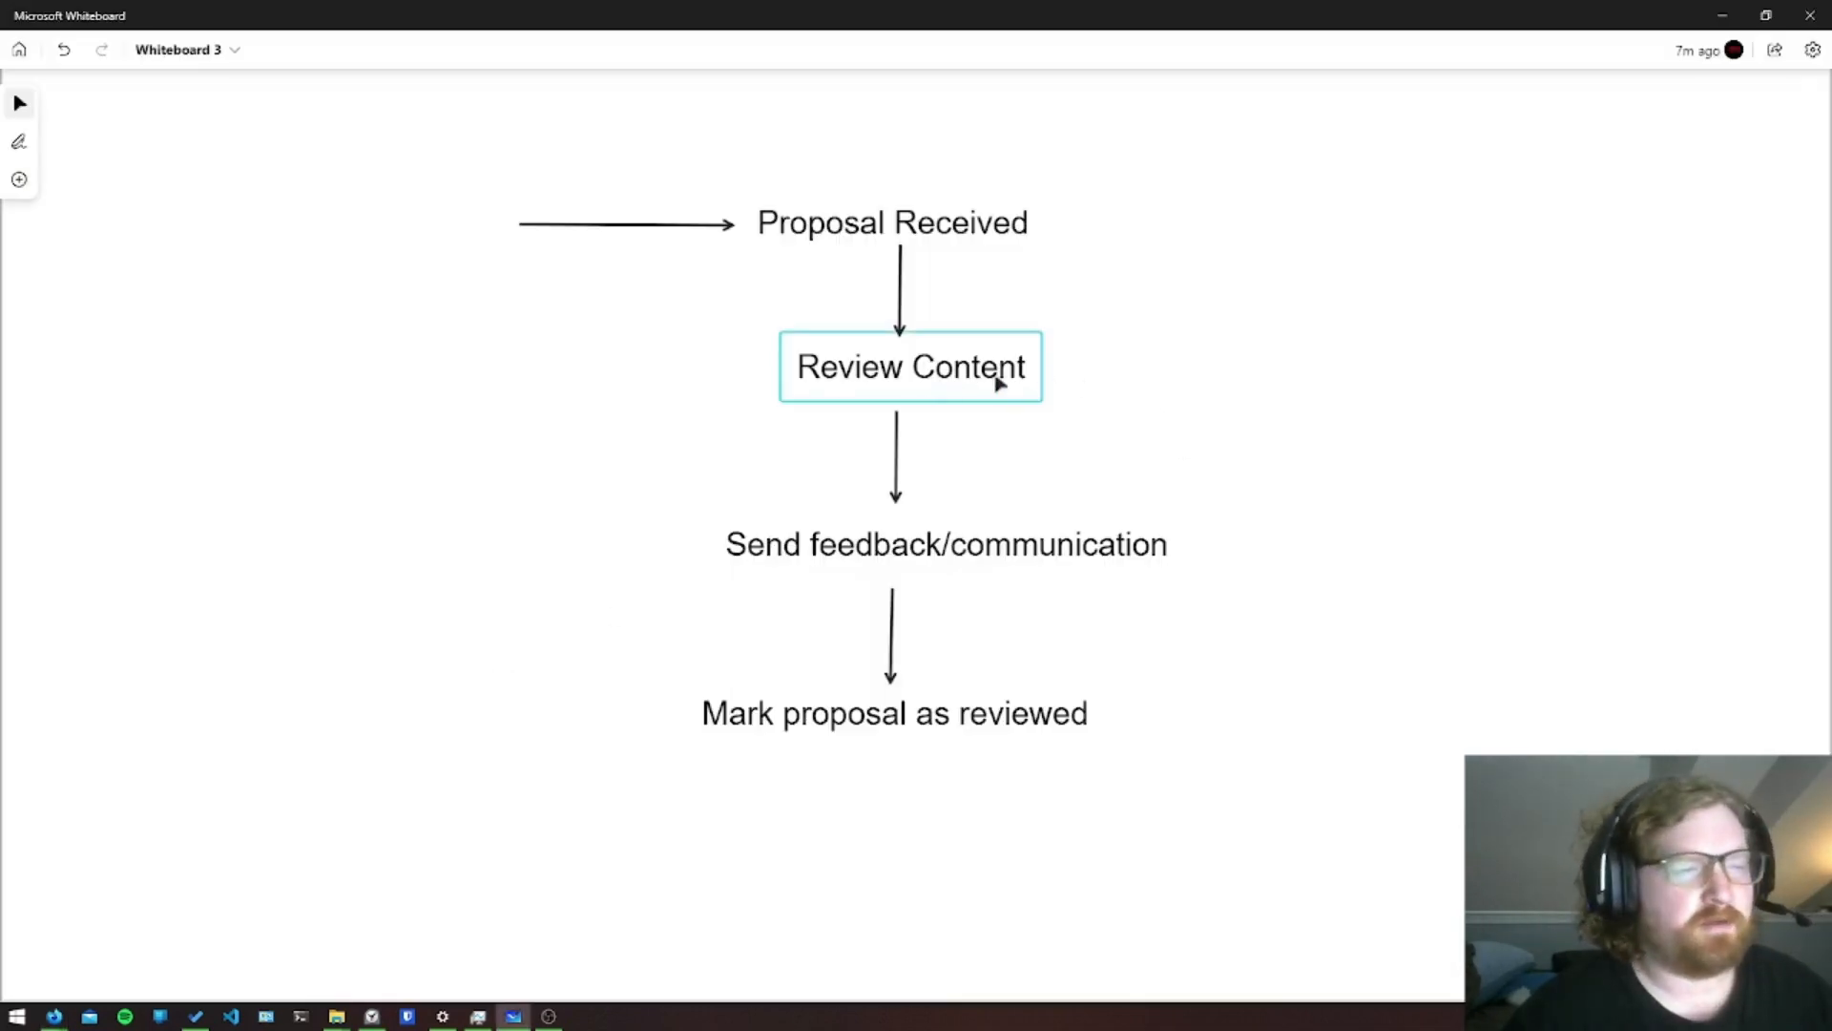
key("alt+Tab")
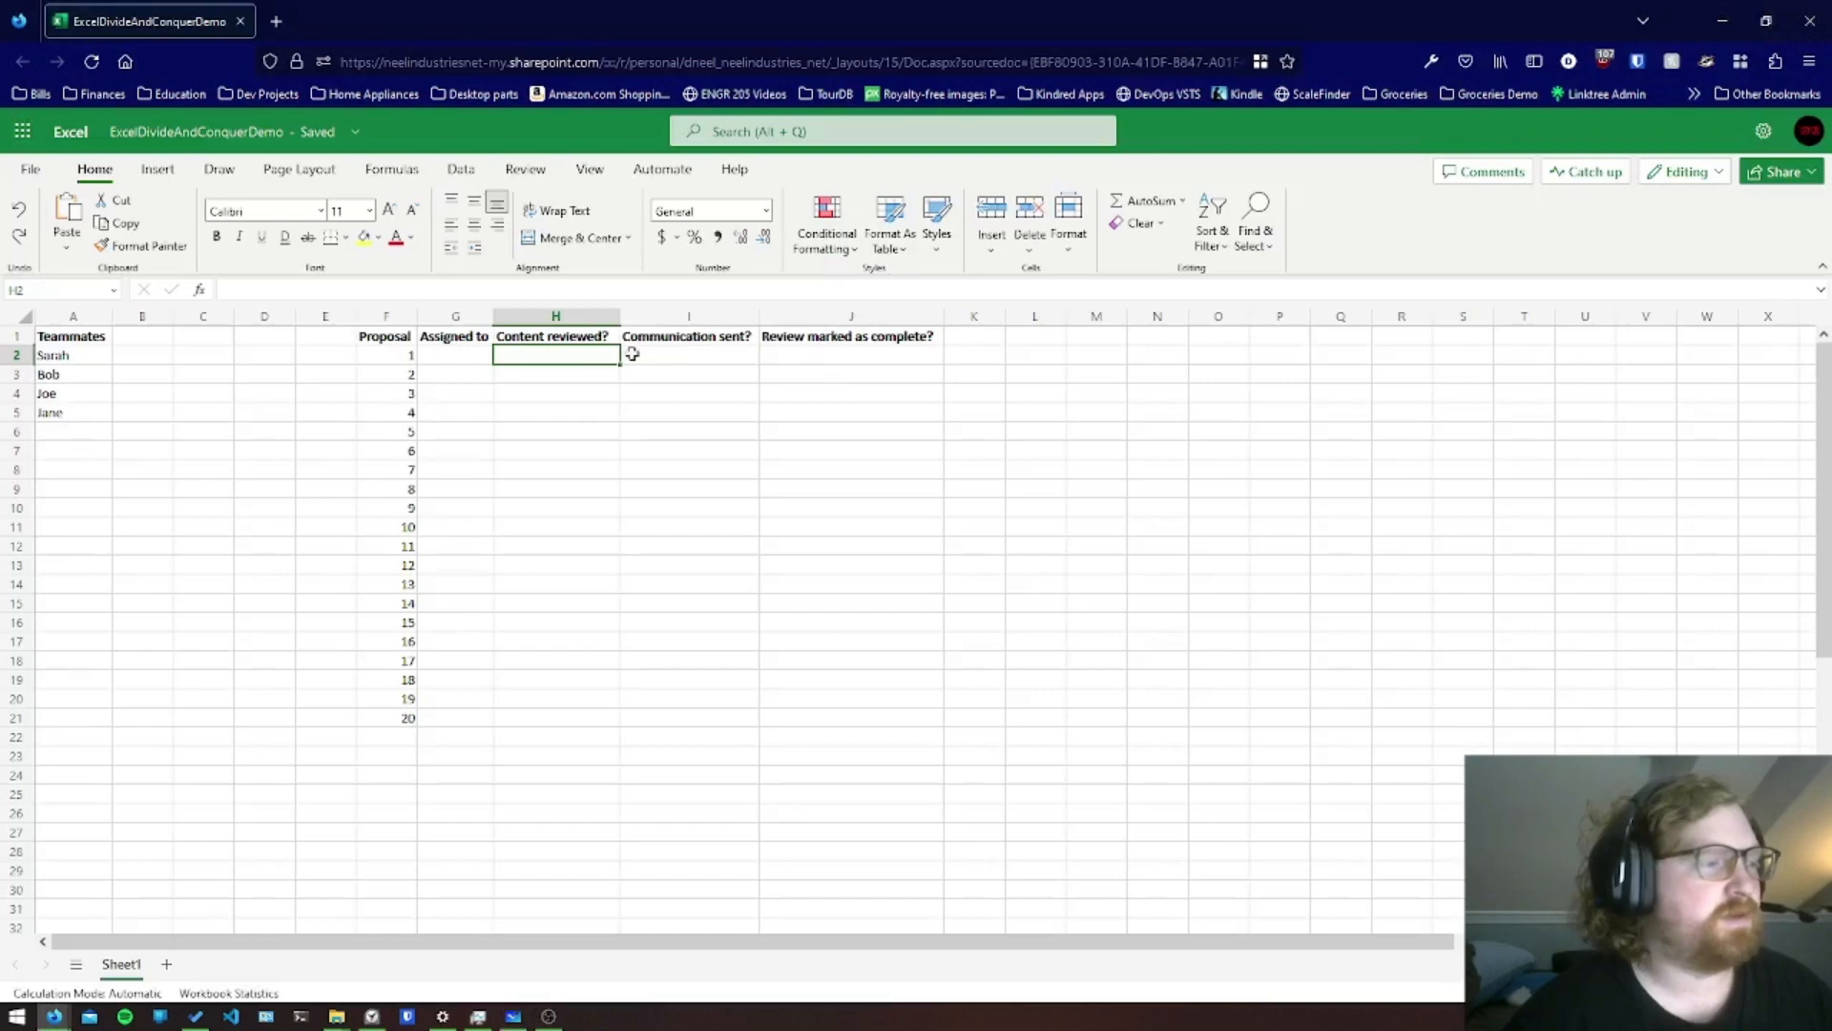
key("alt+Tab")
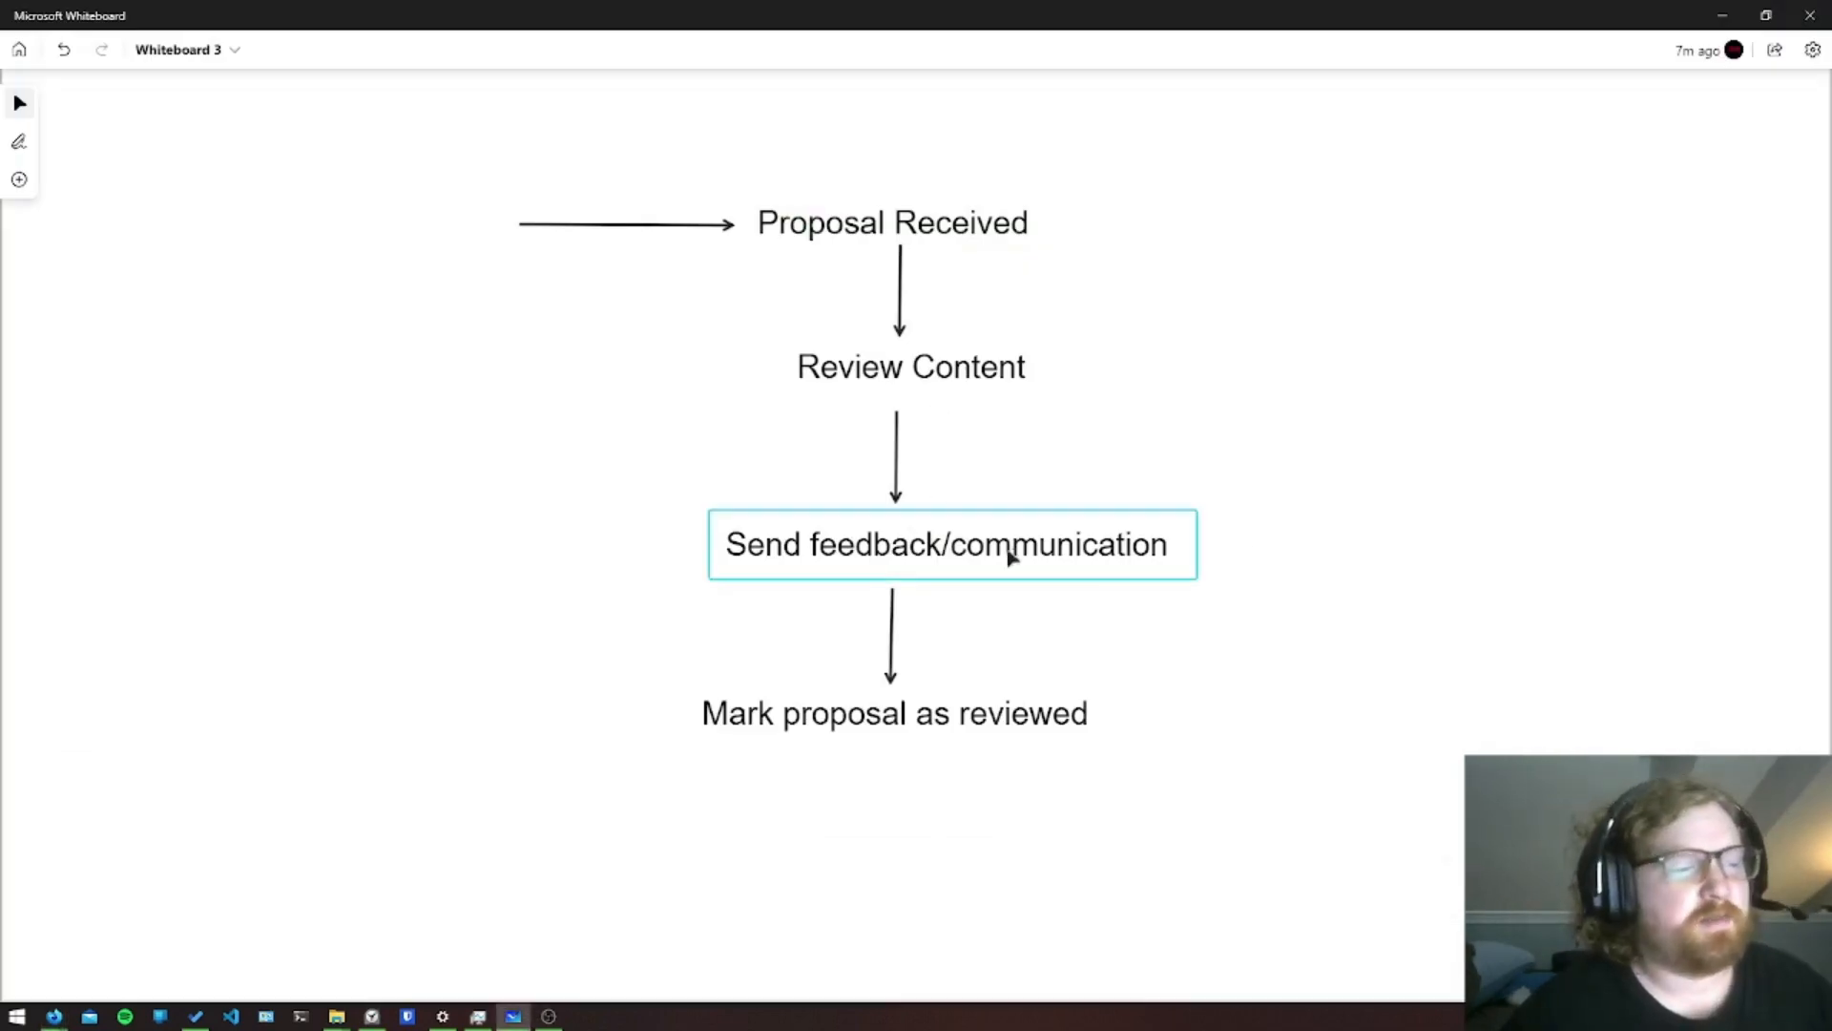
key("alt+Tab")
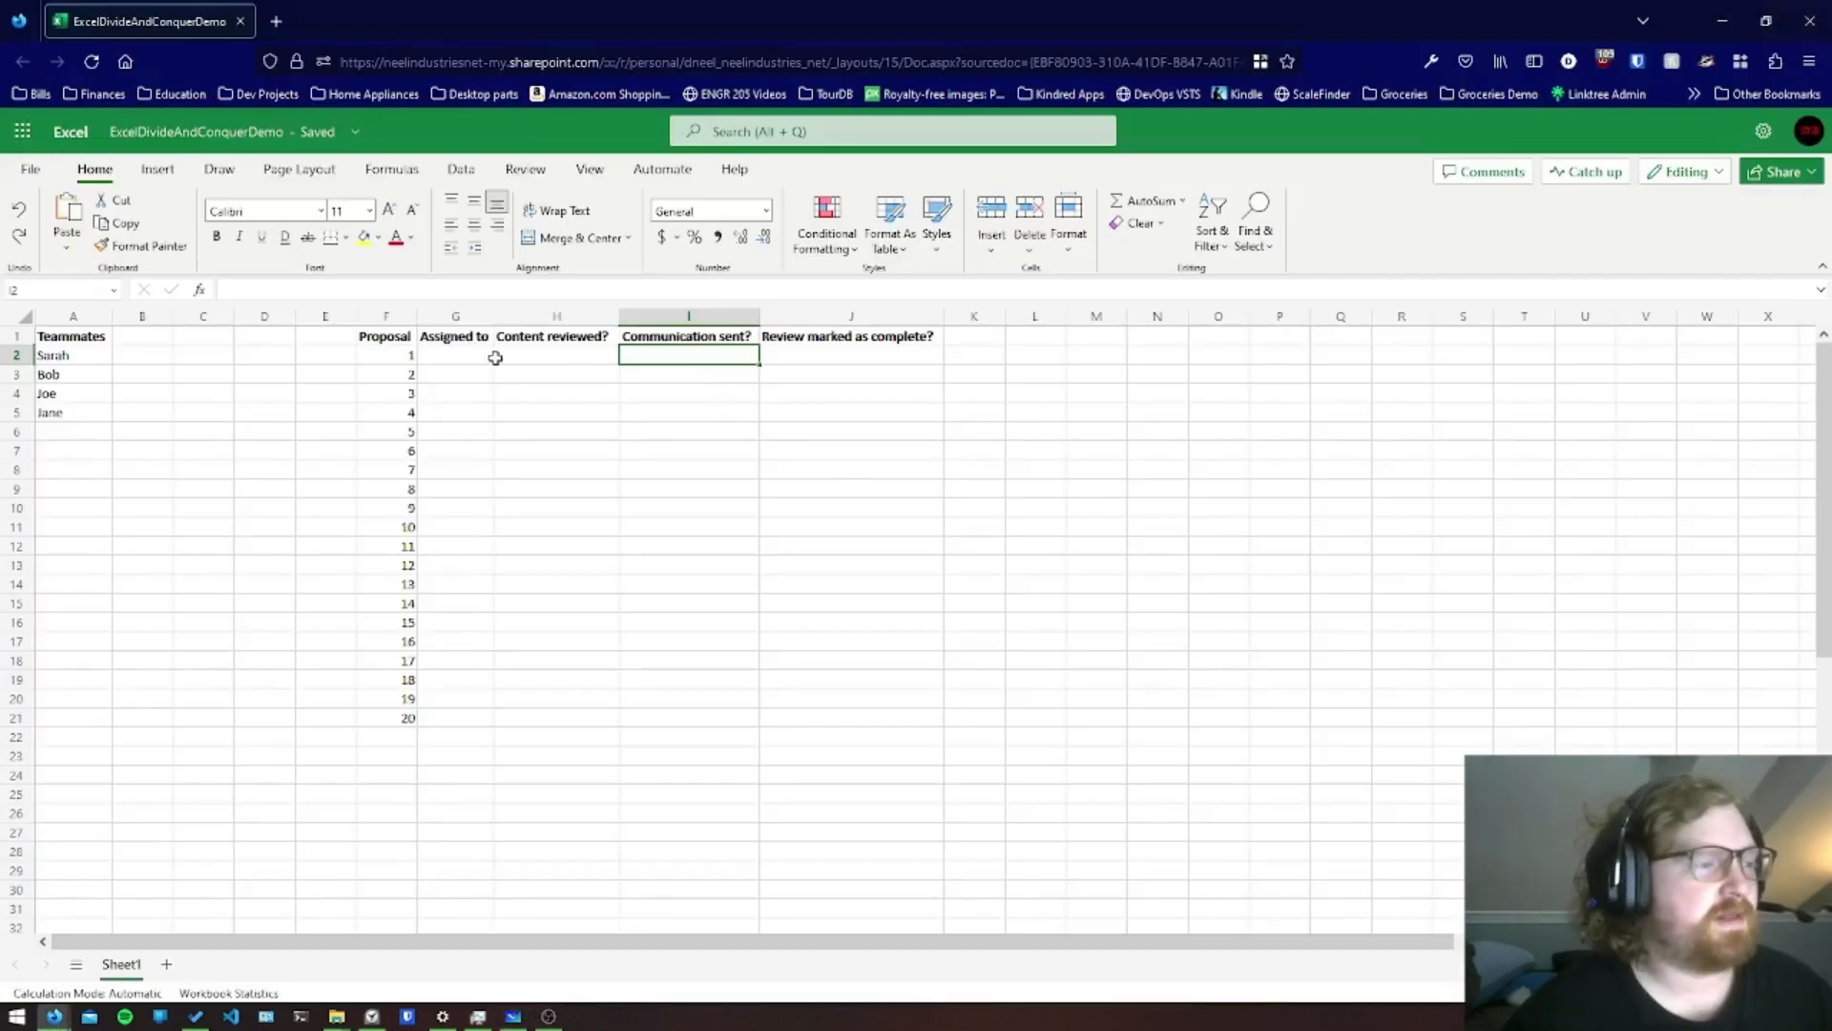
left_click(887, 360)
key("alt+Tab")
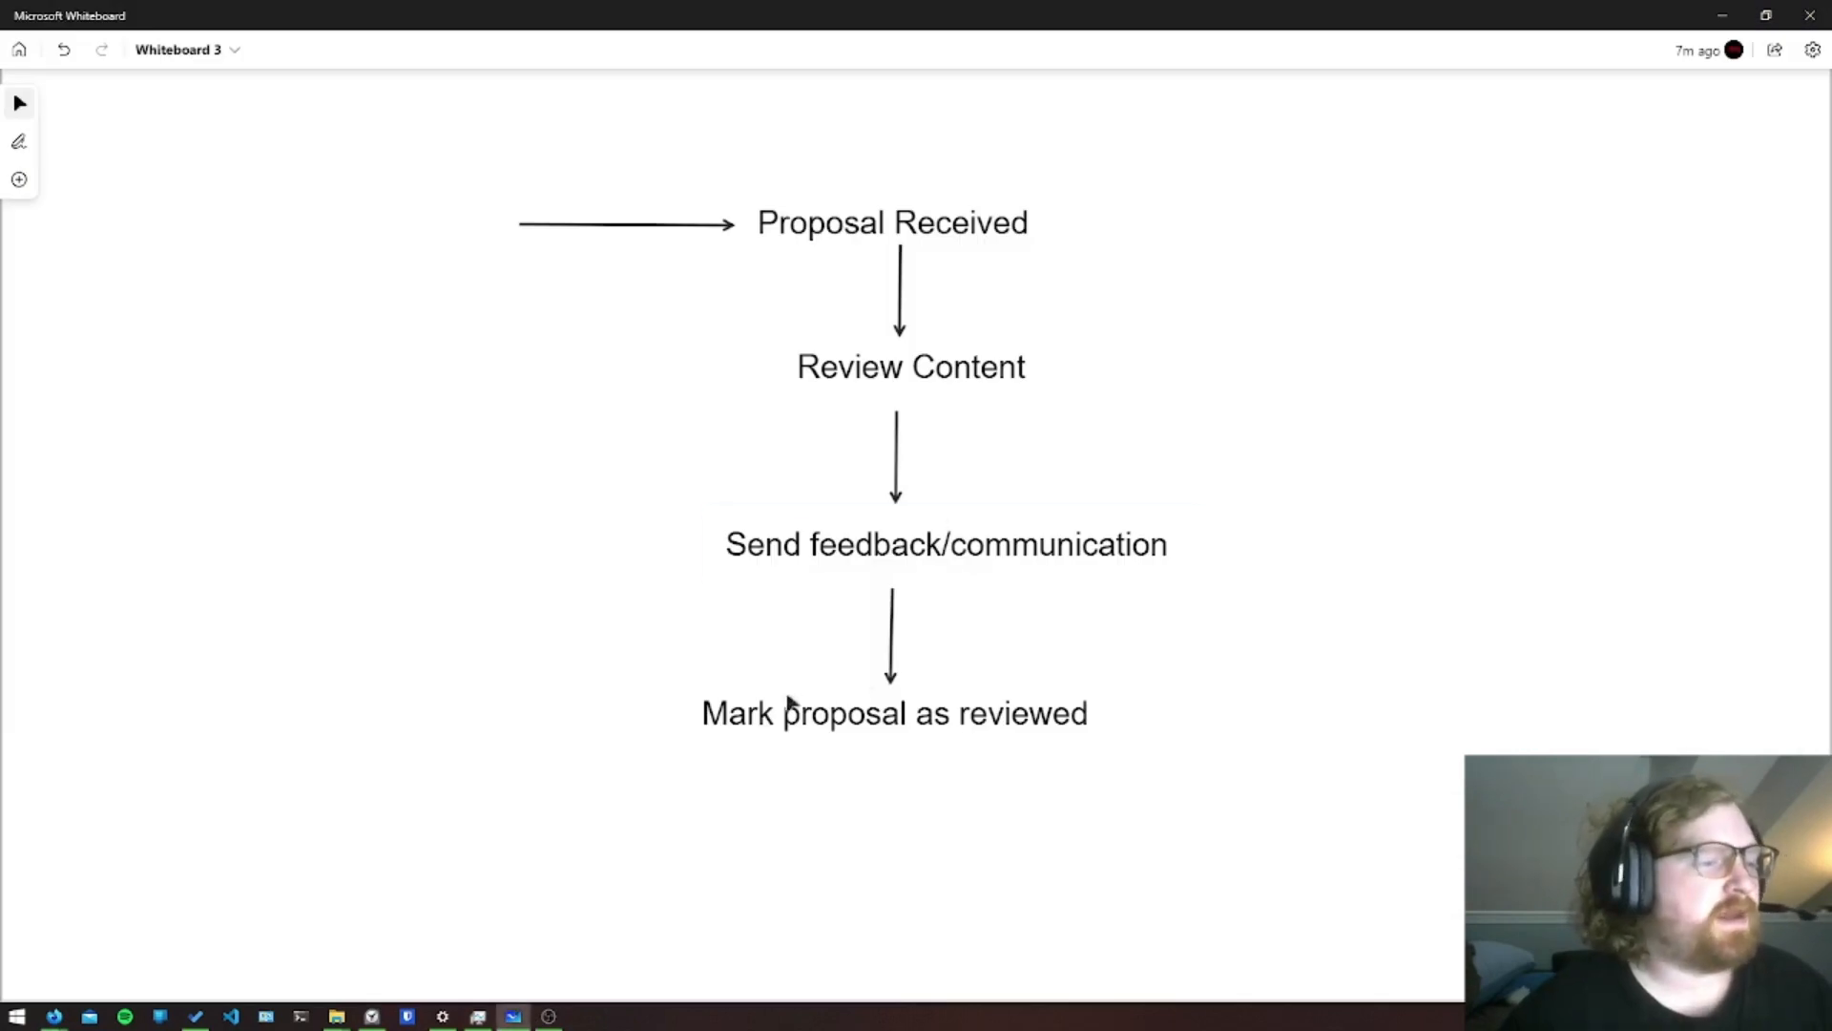
key("alt+Tab")
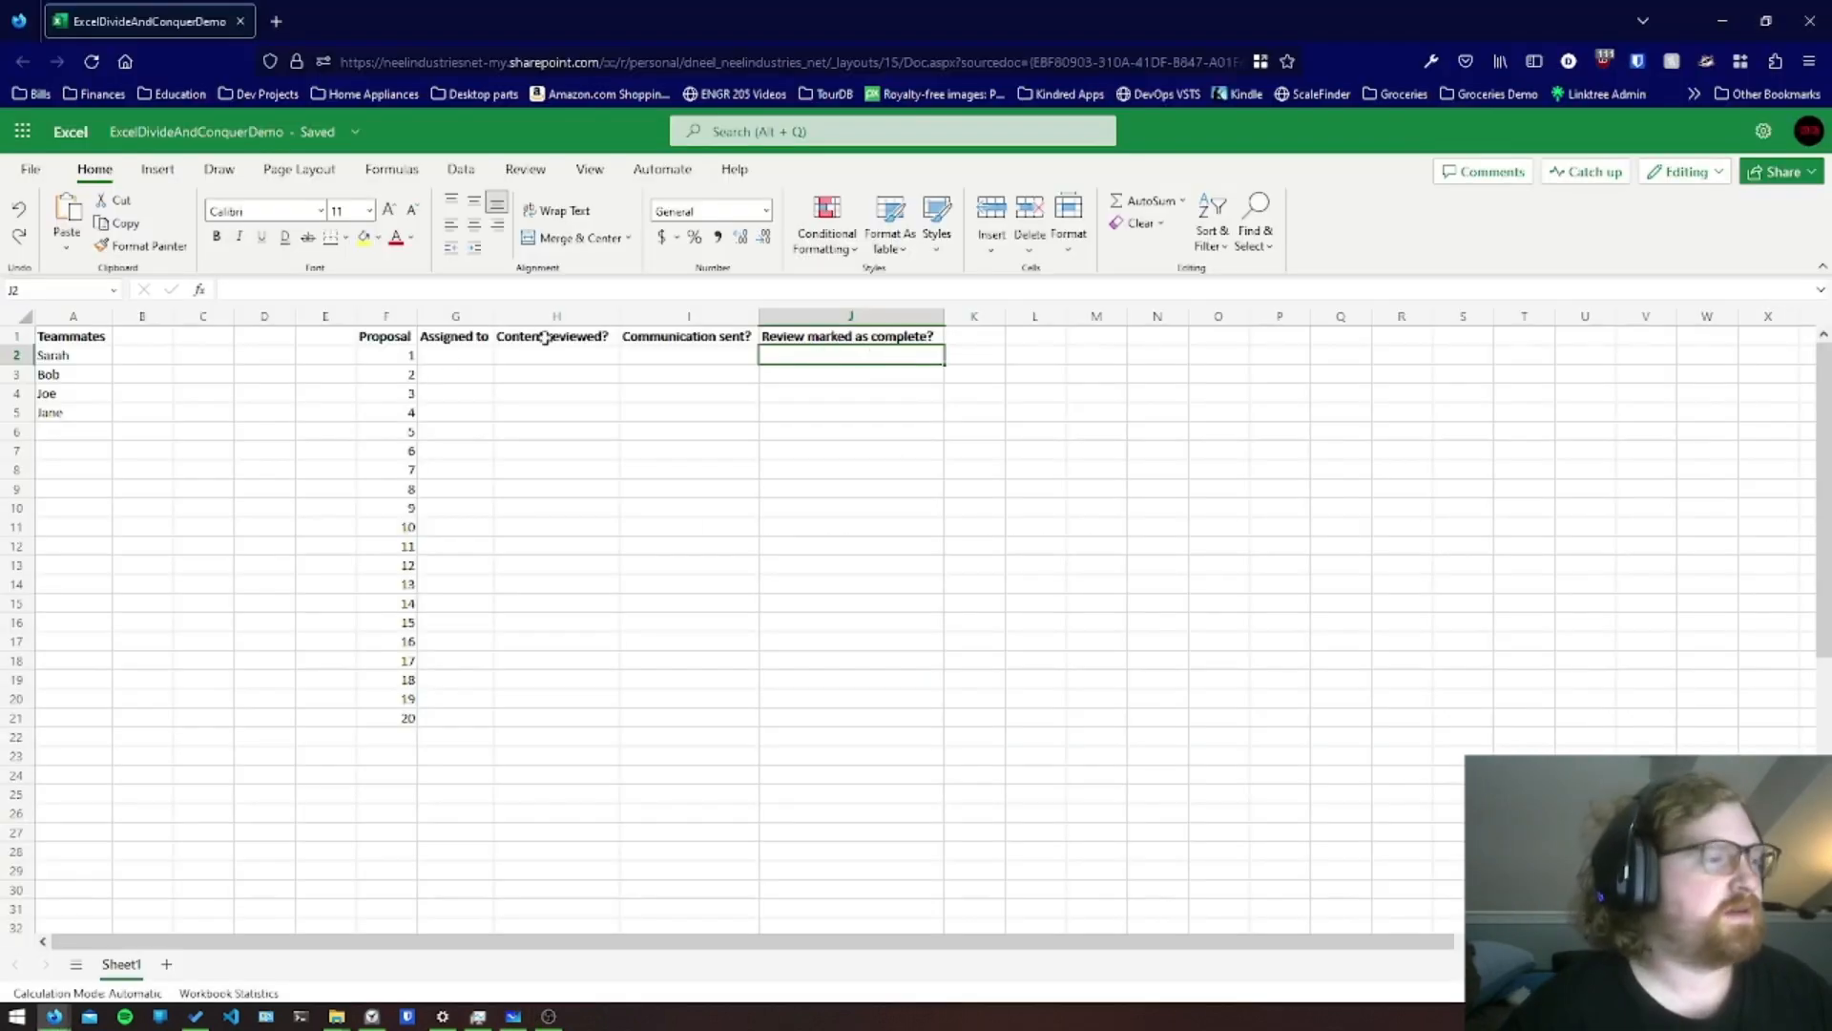
left_click(584, 334)
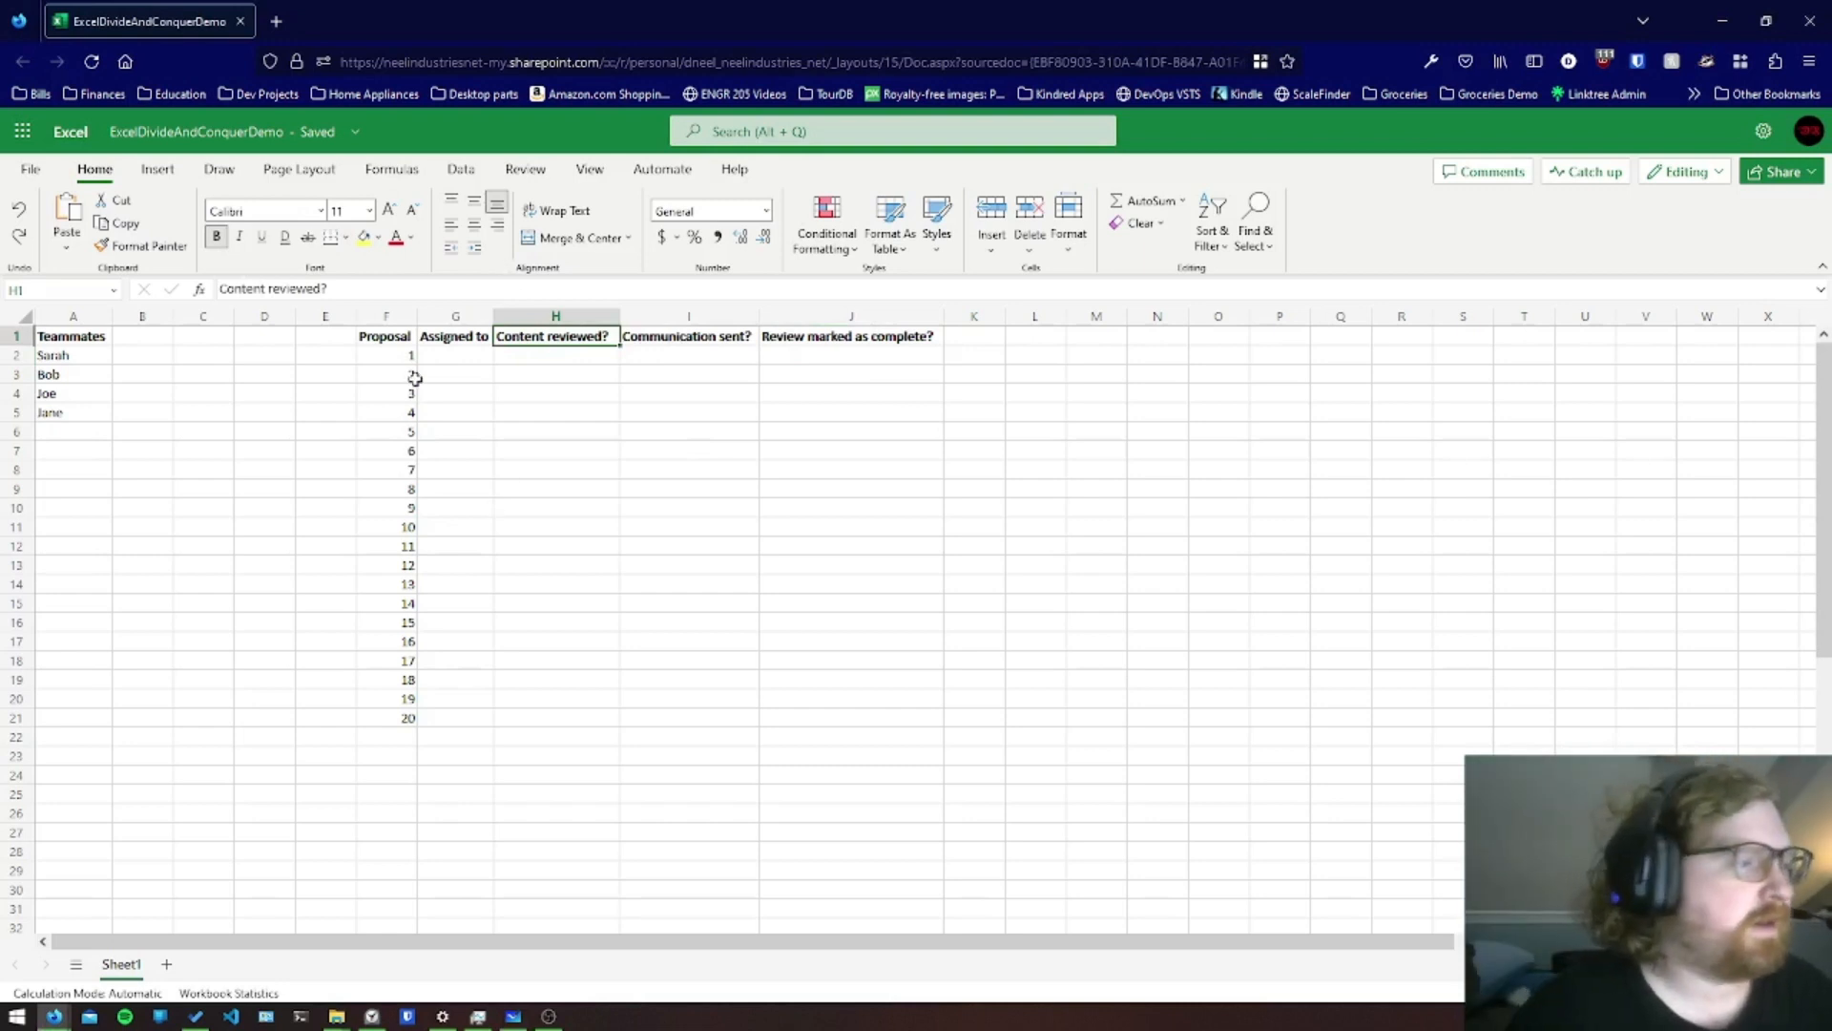
left_click_drag(455, 359, 452, 718)
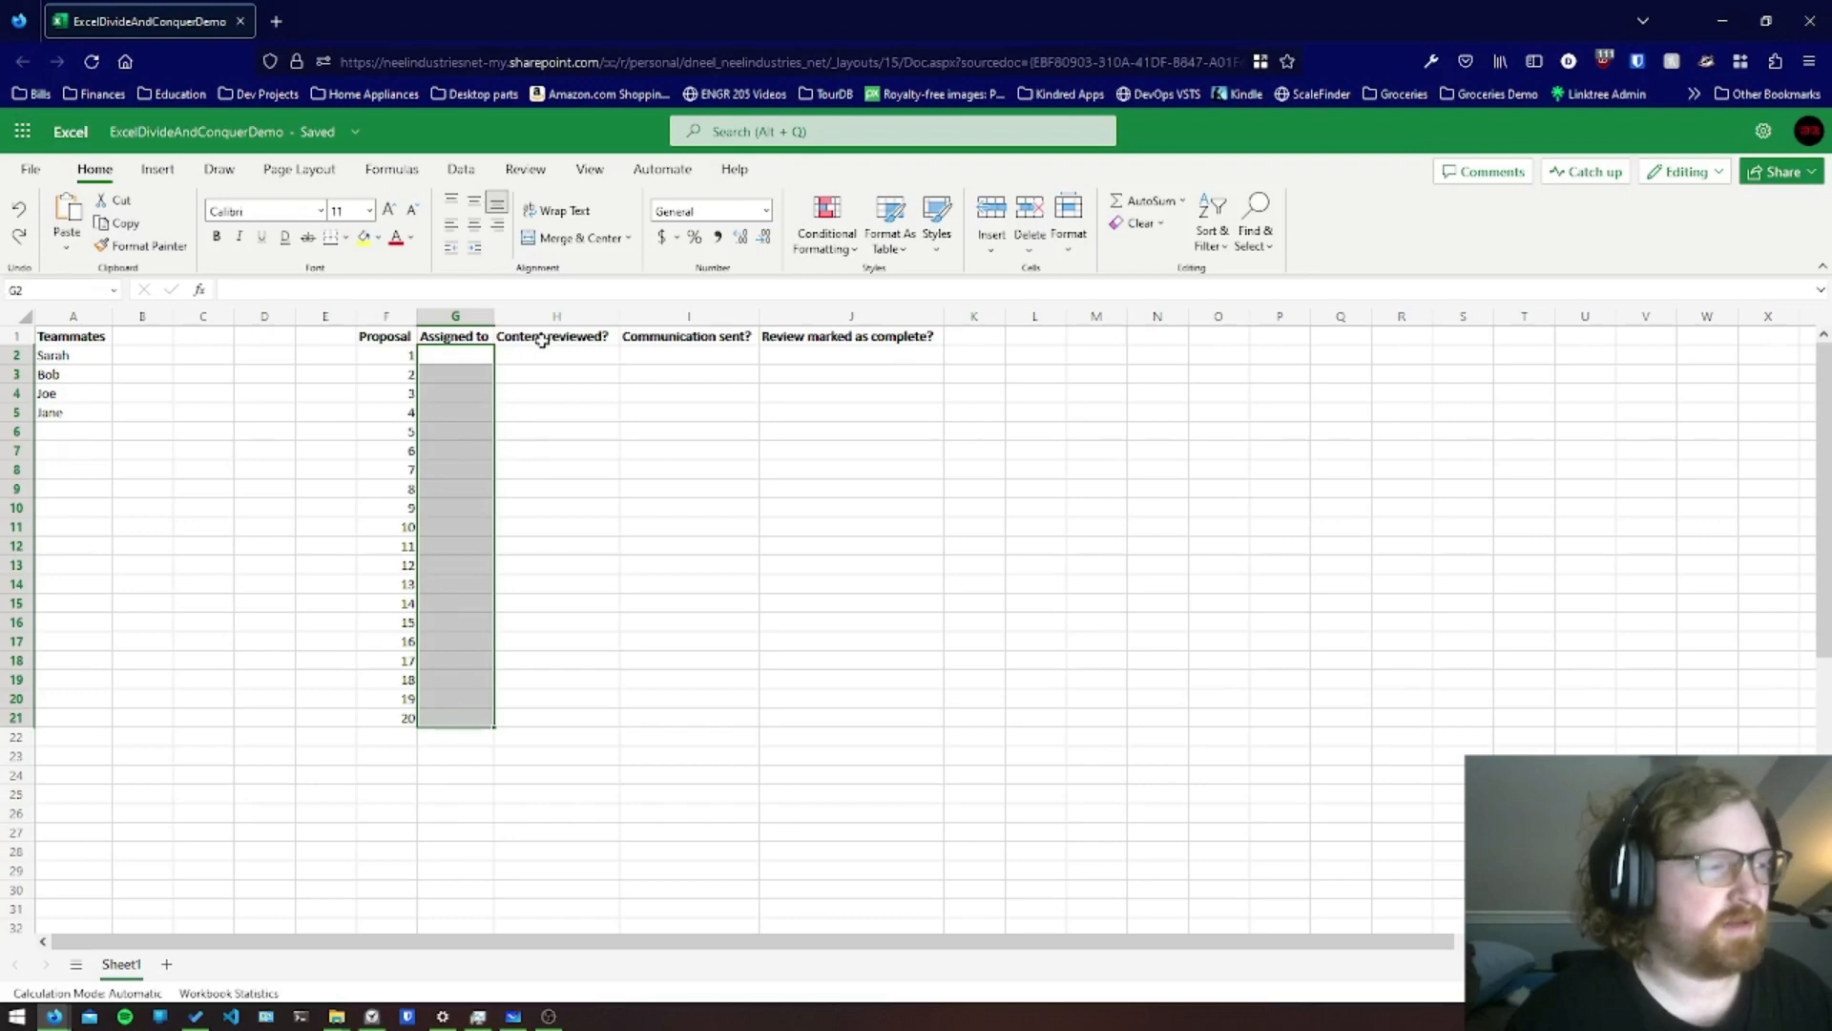
left_click_drag(545, 355, 876, 714)
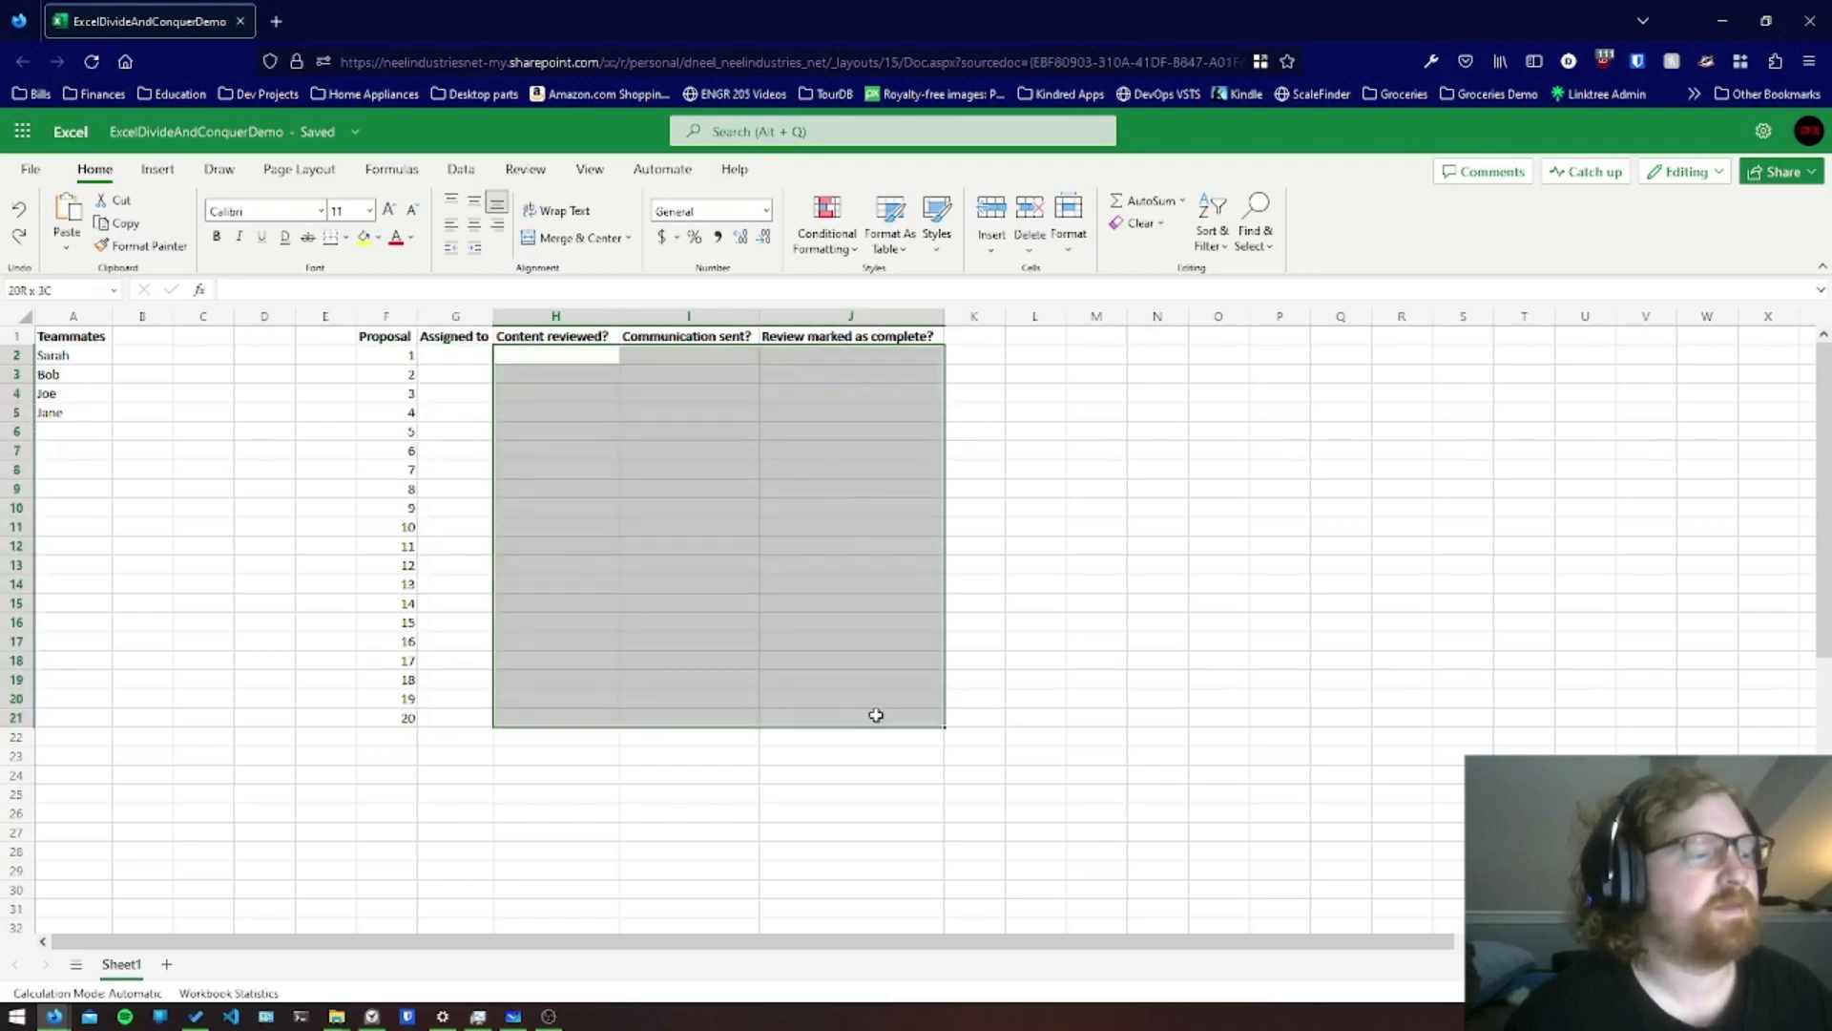
left_click(982, 781)
left_click(895, 720)
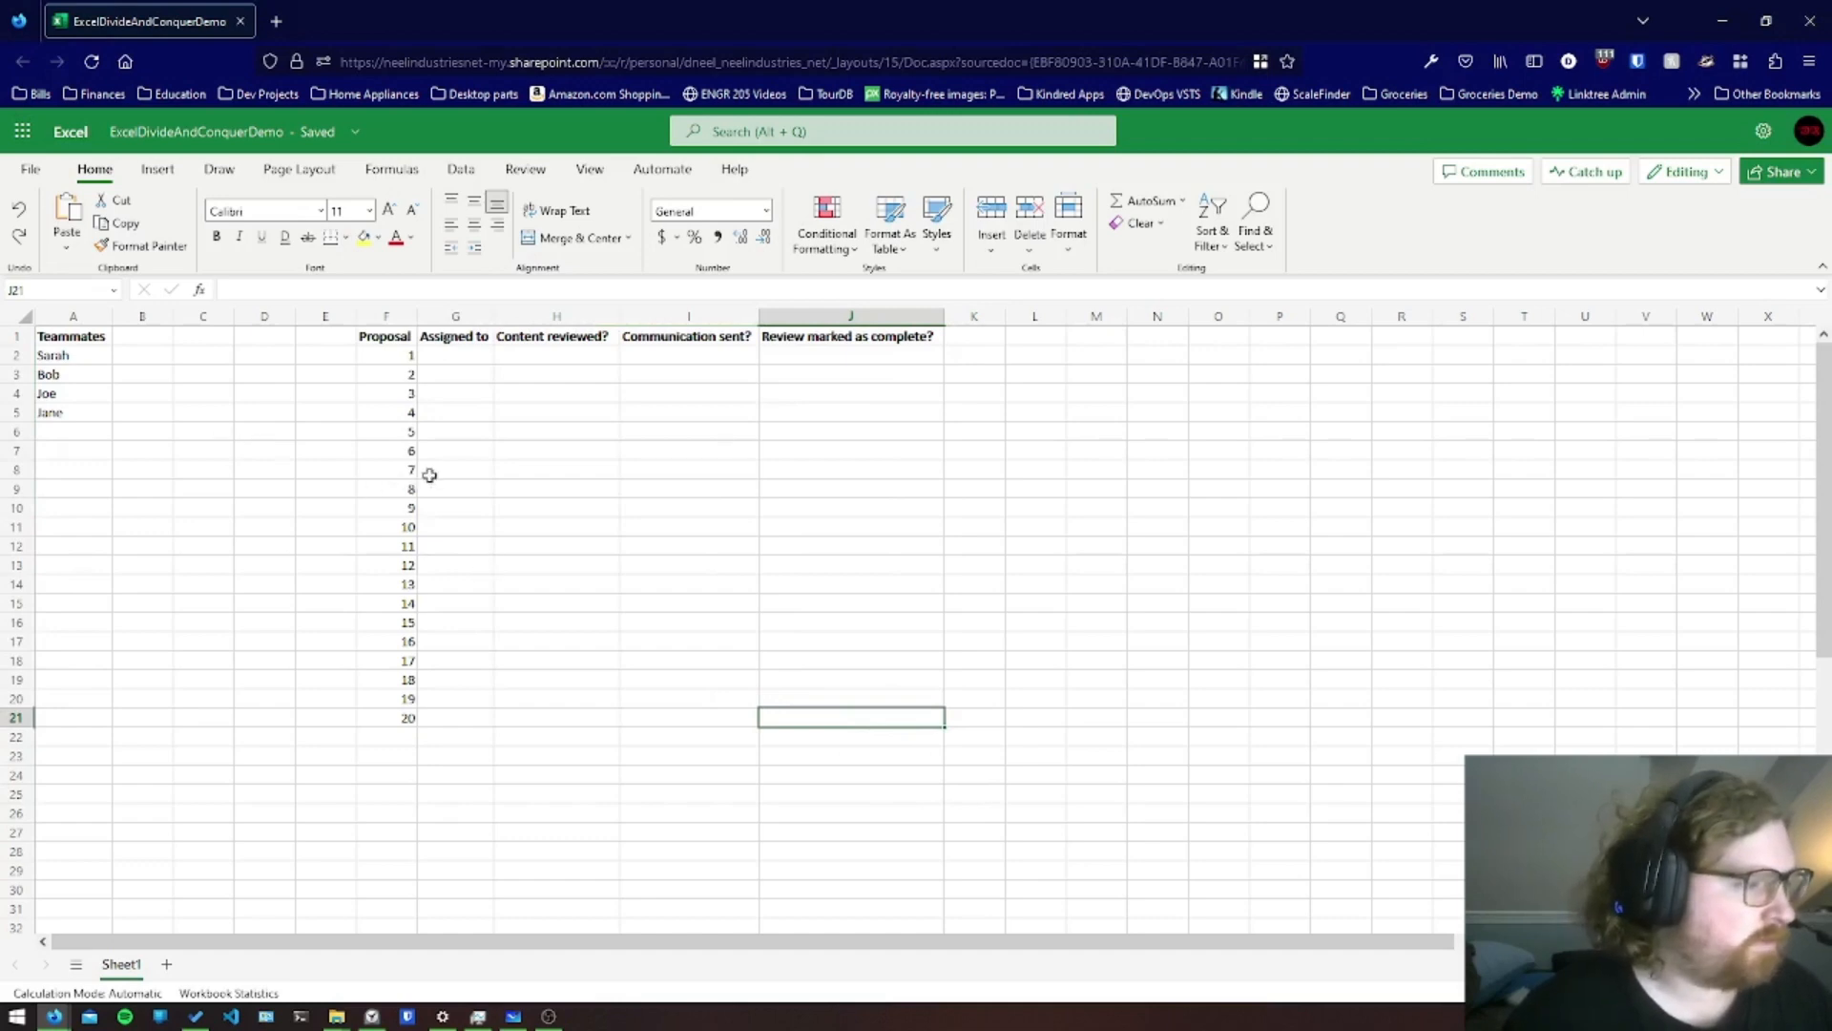
Assign proposals 1 to 5 to the first listed teammate by entering the name in G2 and filling it down to G6
left_click(471, 354)
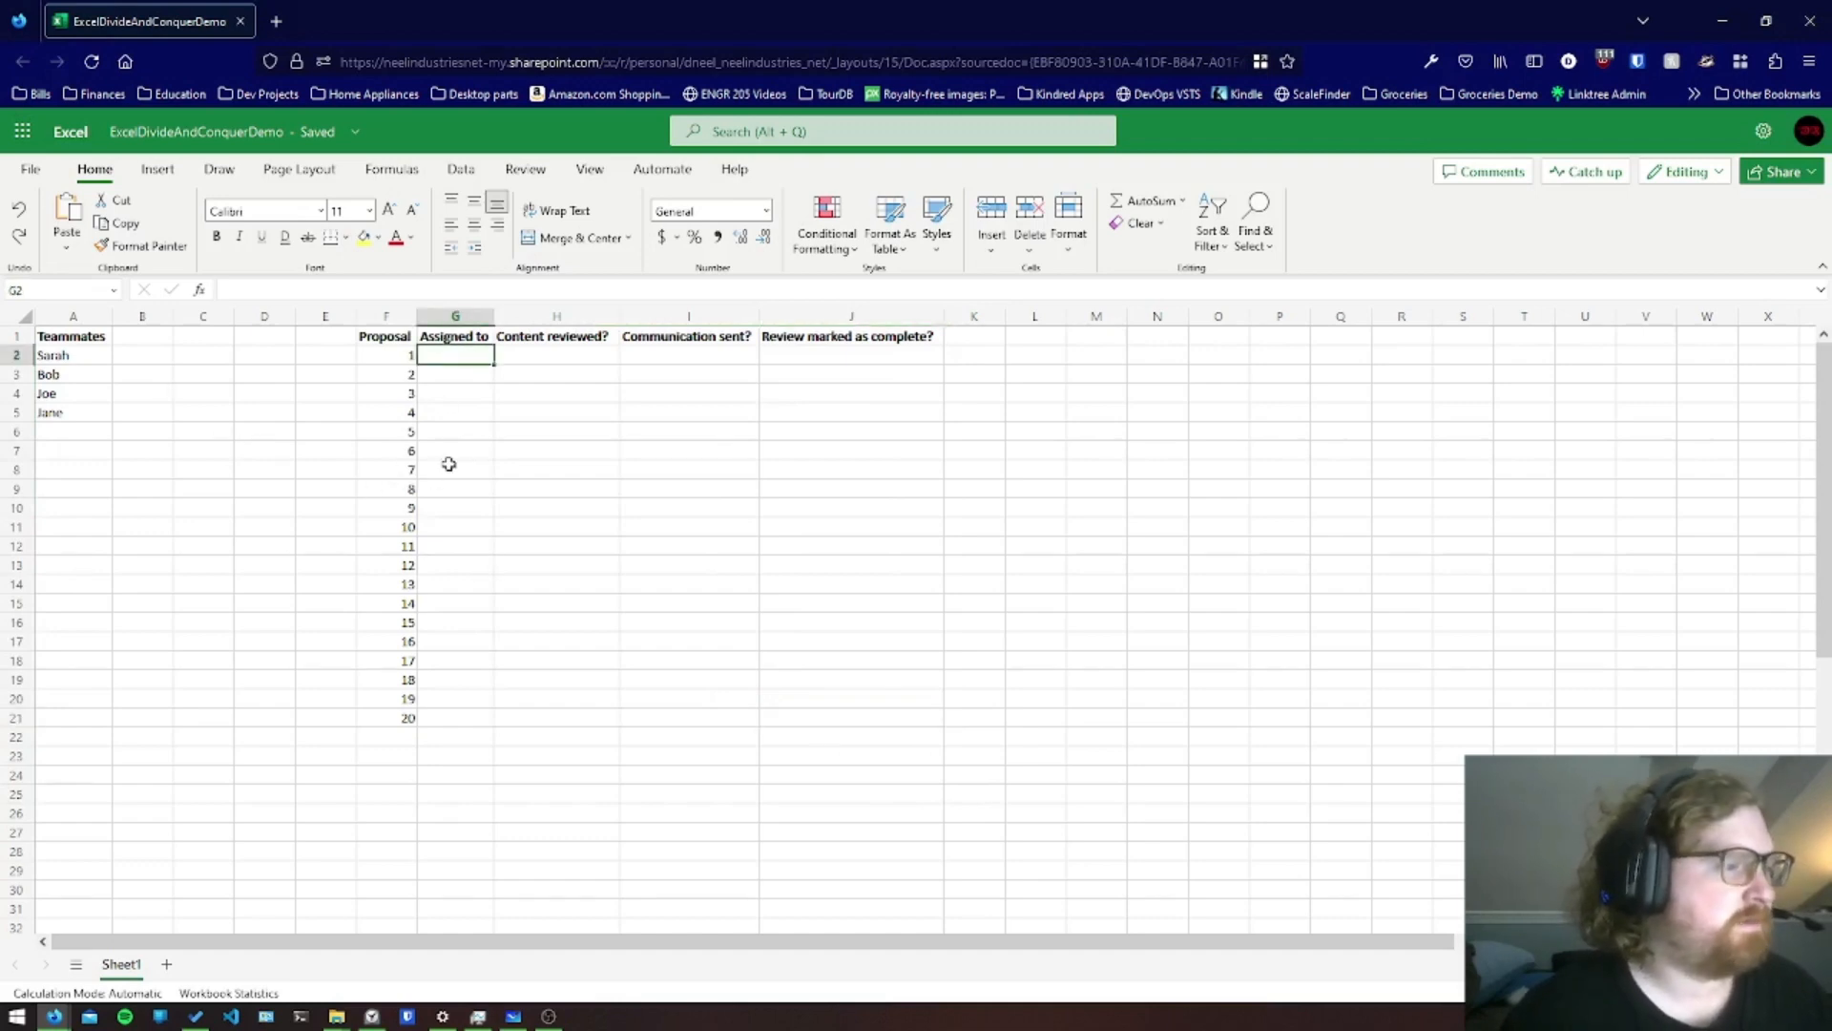
type("Sarah")
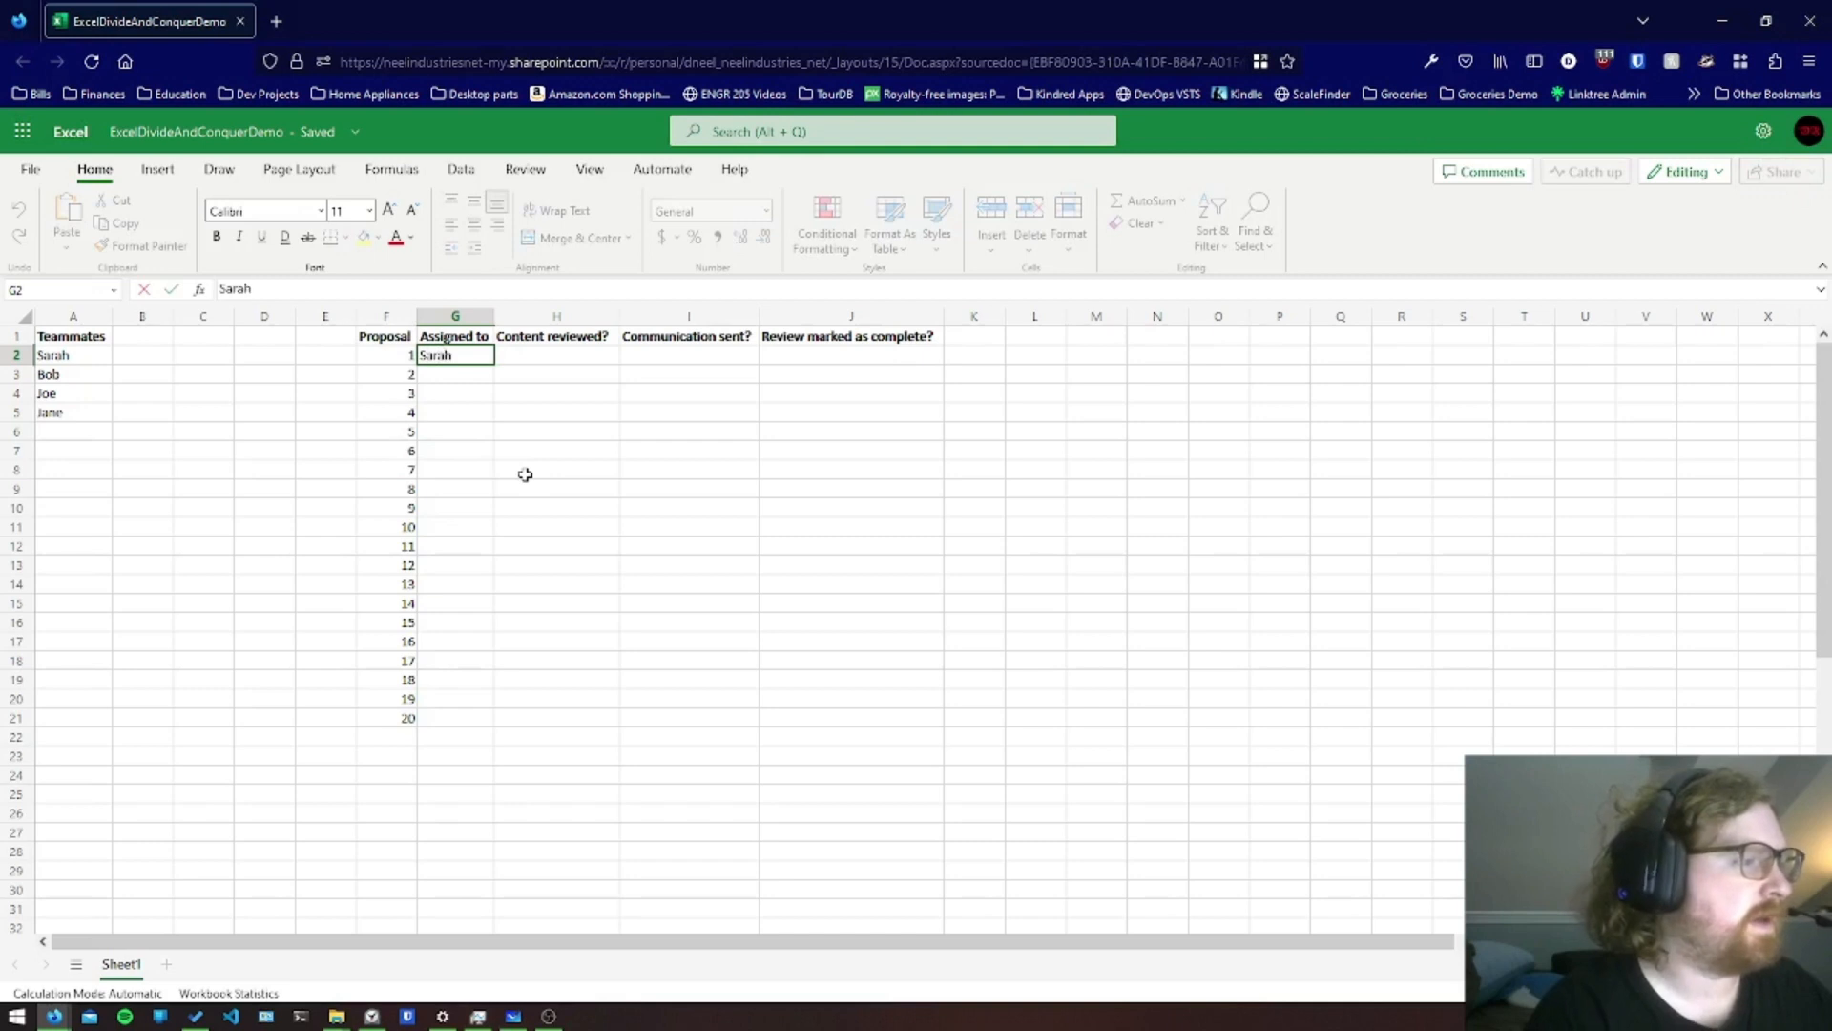
key("Return")
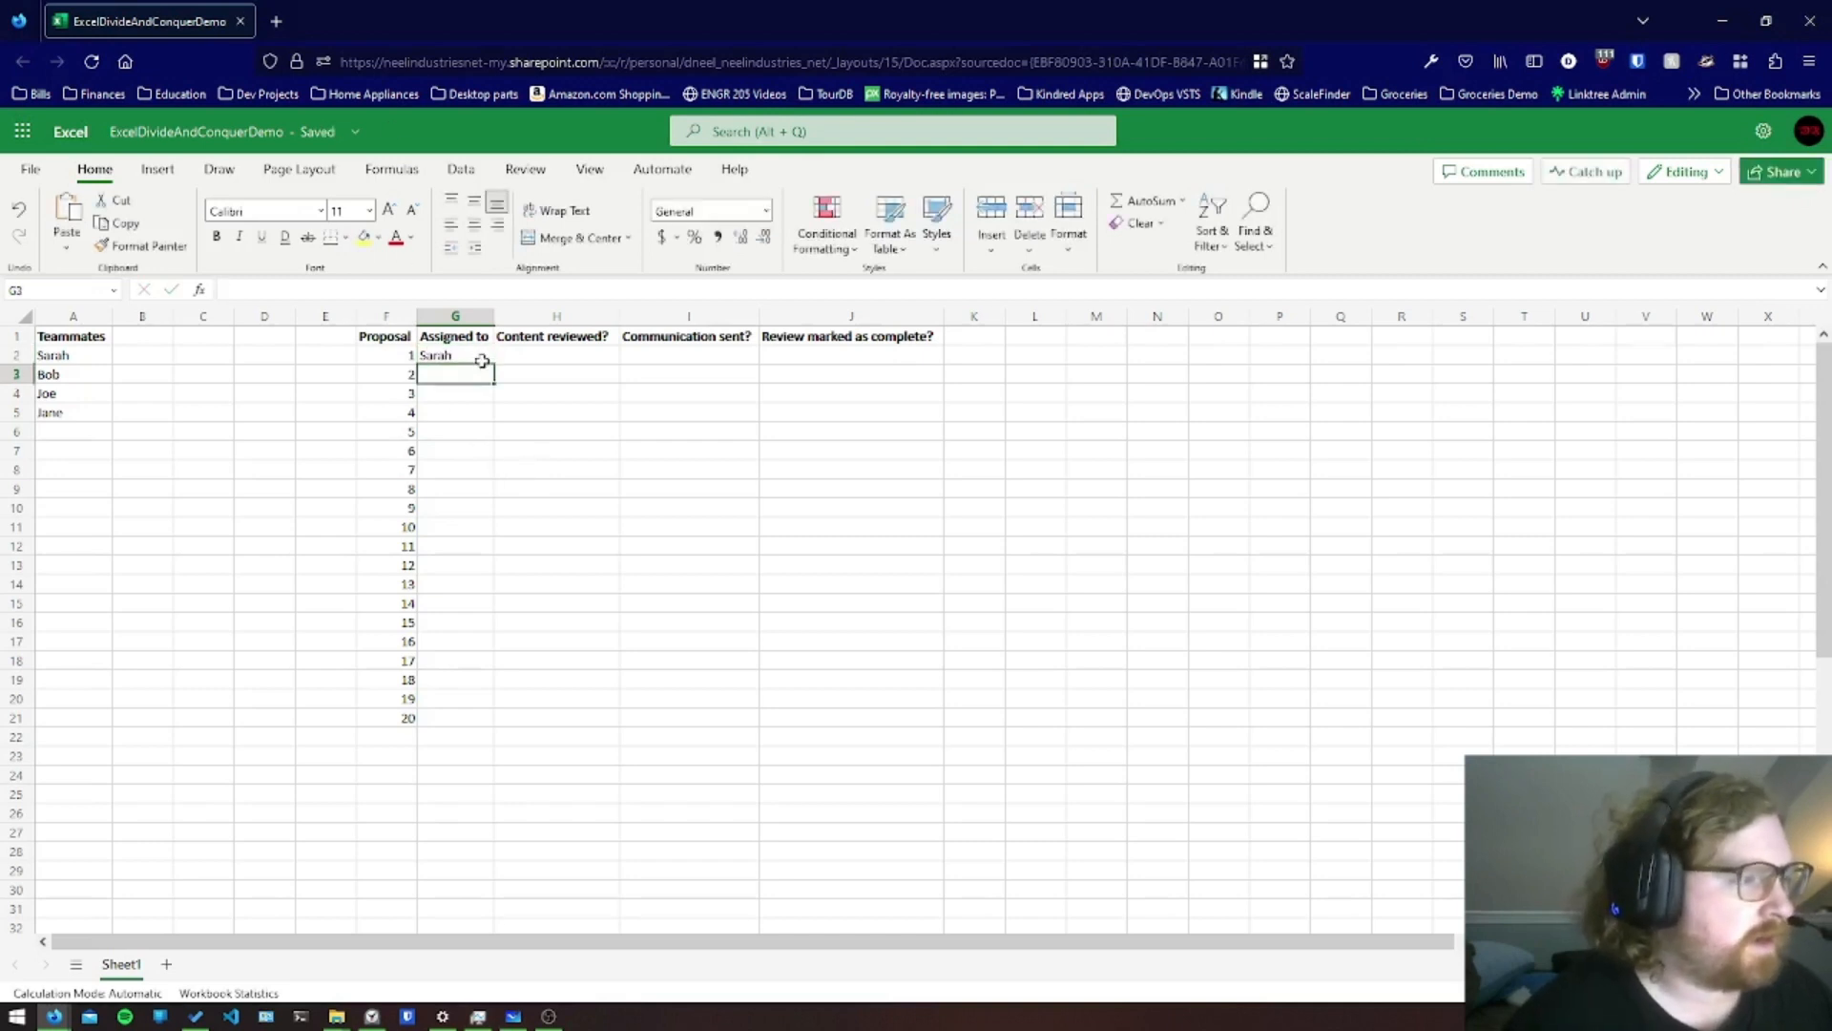
left_click(484, 359)
left_click_drag(495, 362, 486, 434)
Assign proposals 6 to 10 to the second listed teammate by entering the name in G7 and filling it down to G11
left_click(476, 453)
type("B")
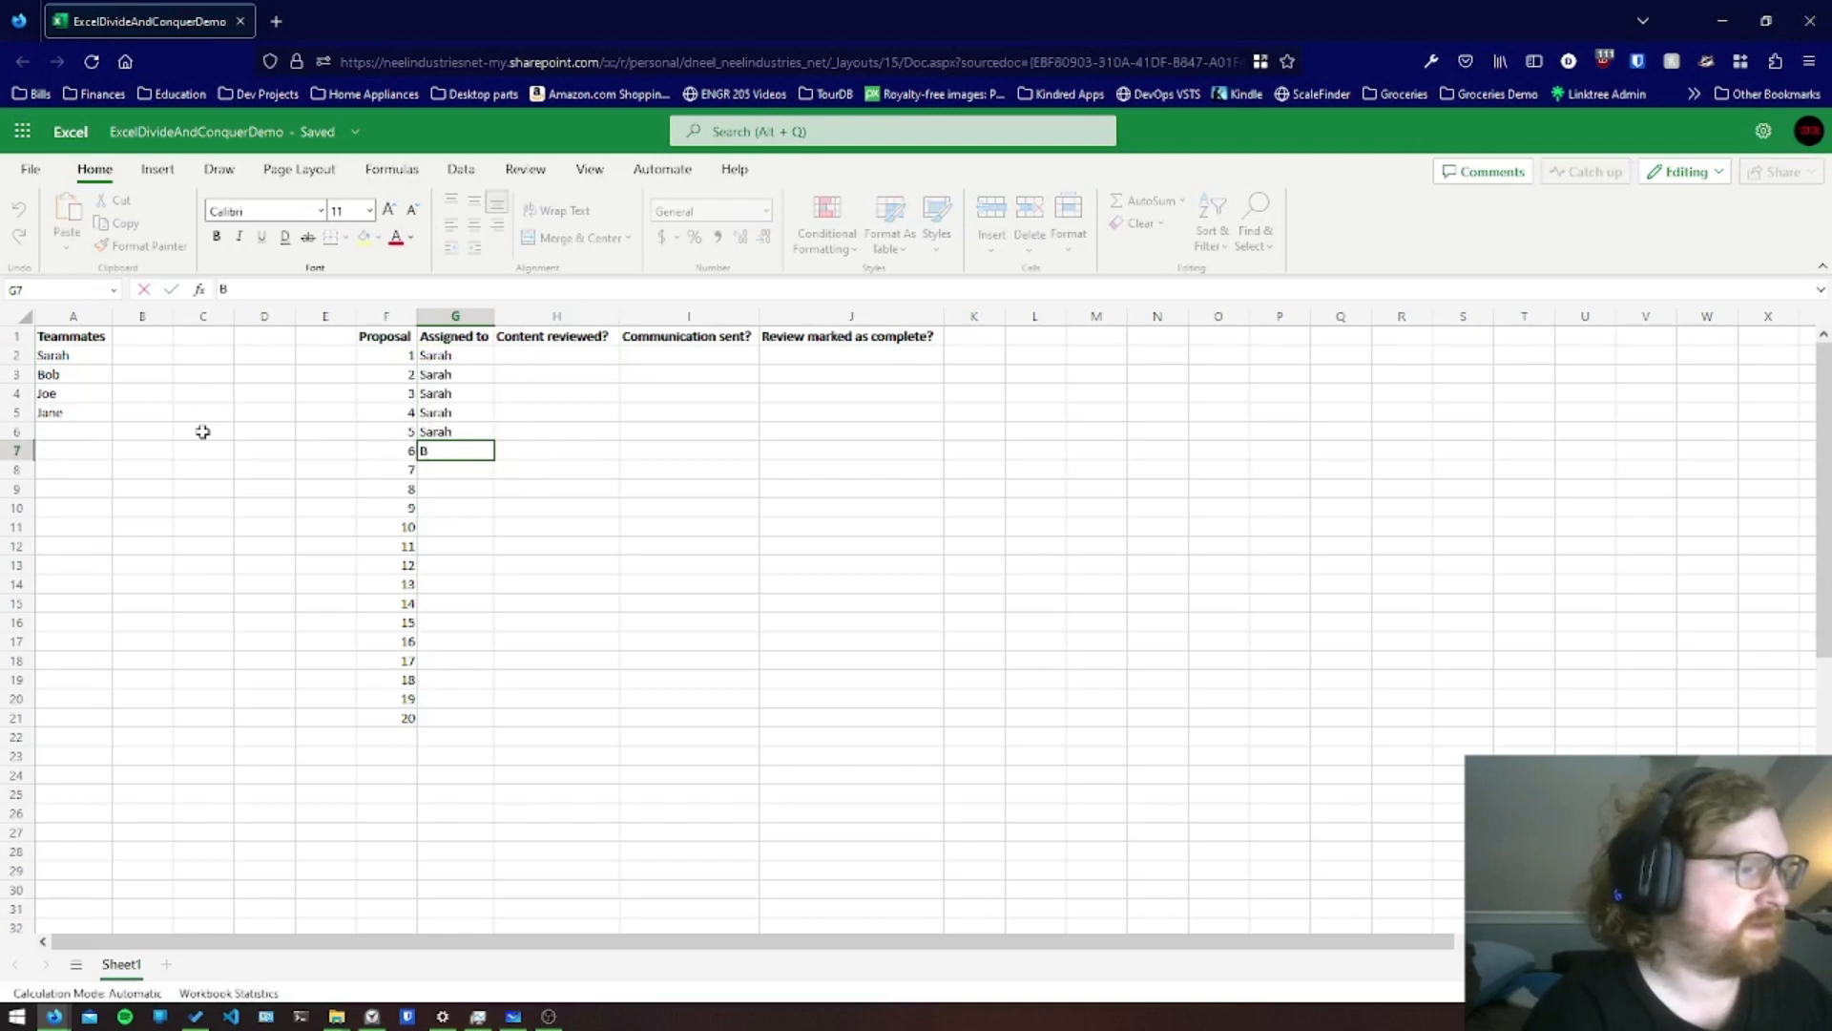
type("ob")
key("Return")
left_click(453, 450)
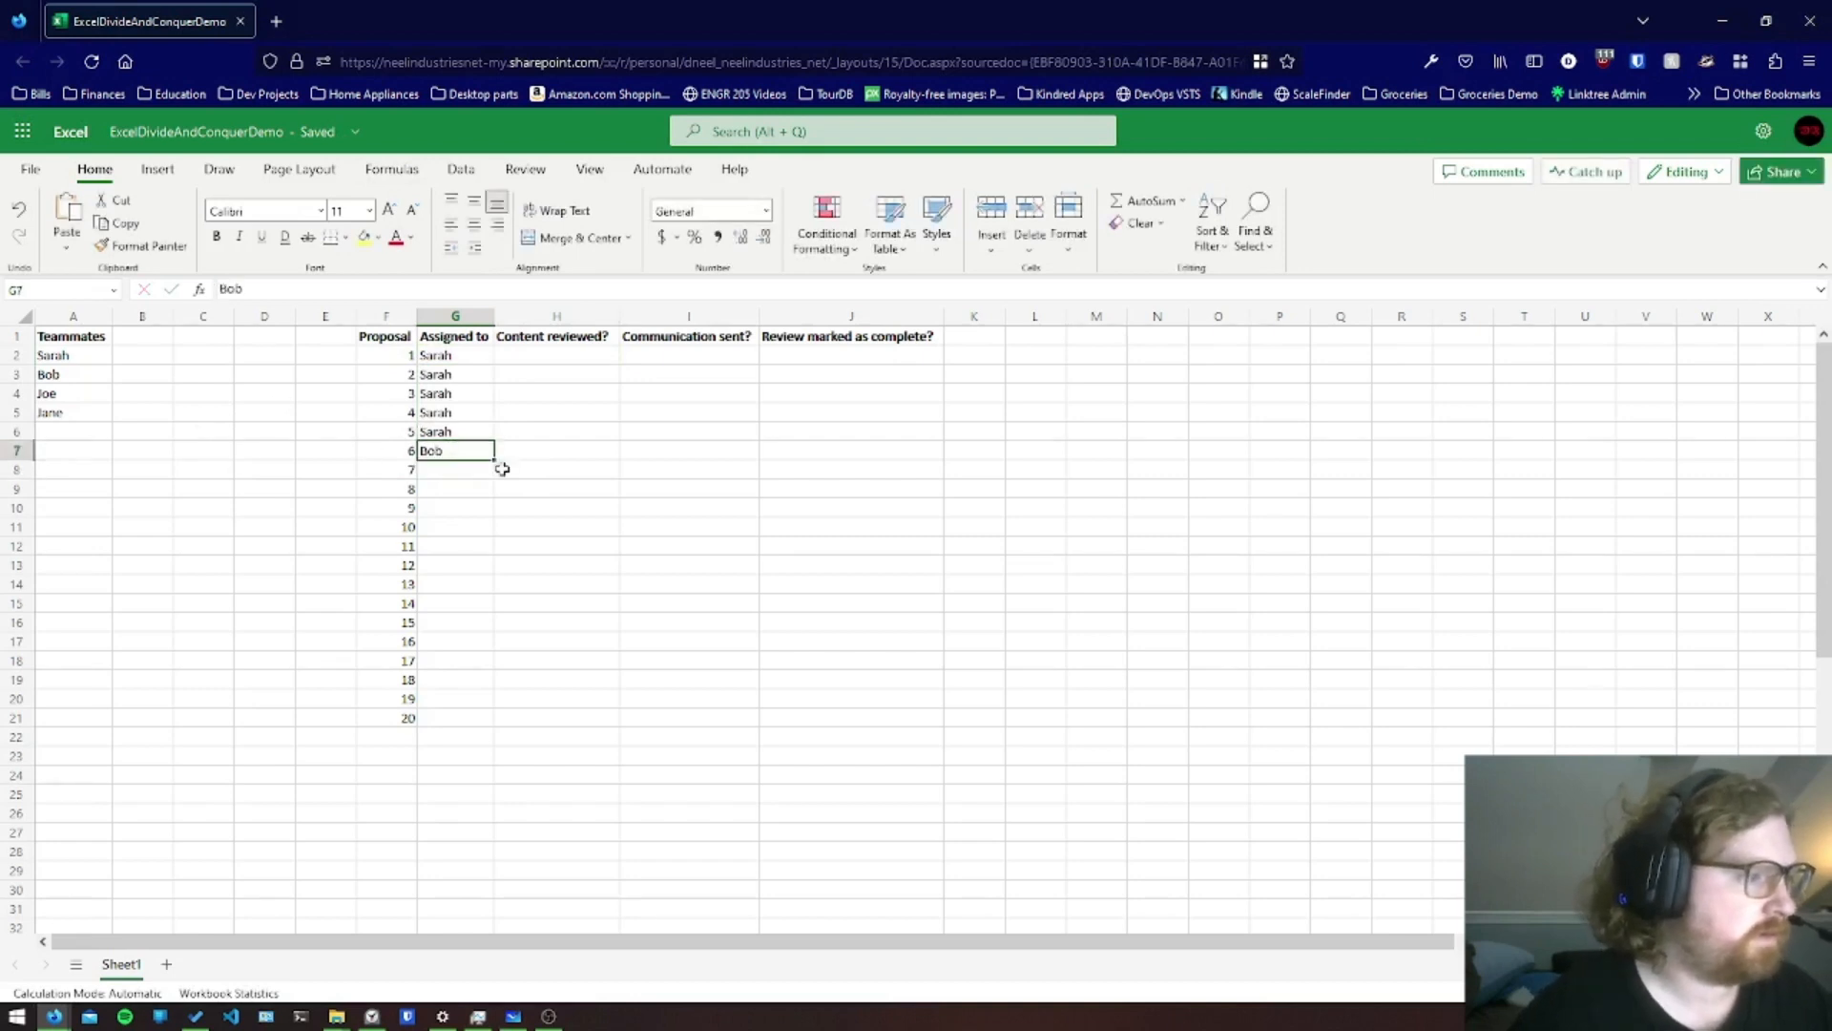
left_click_drag(494, 462, 490, 528)
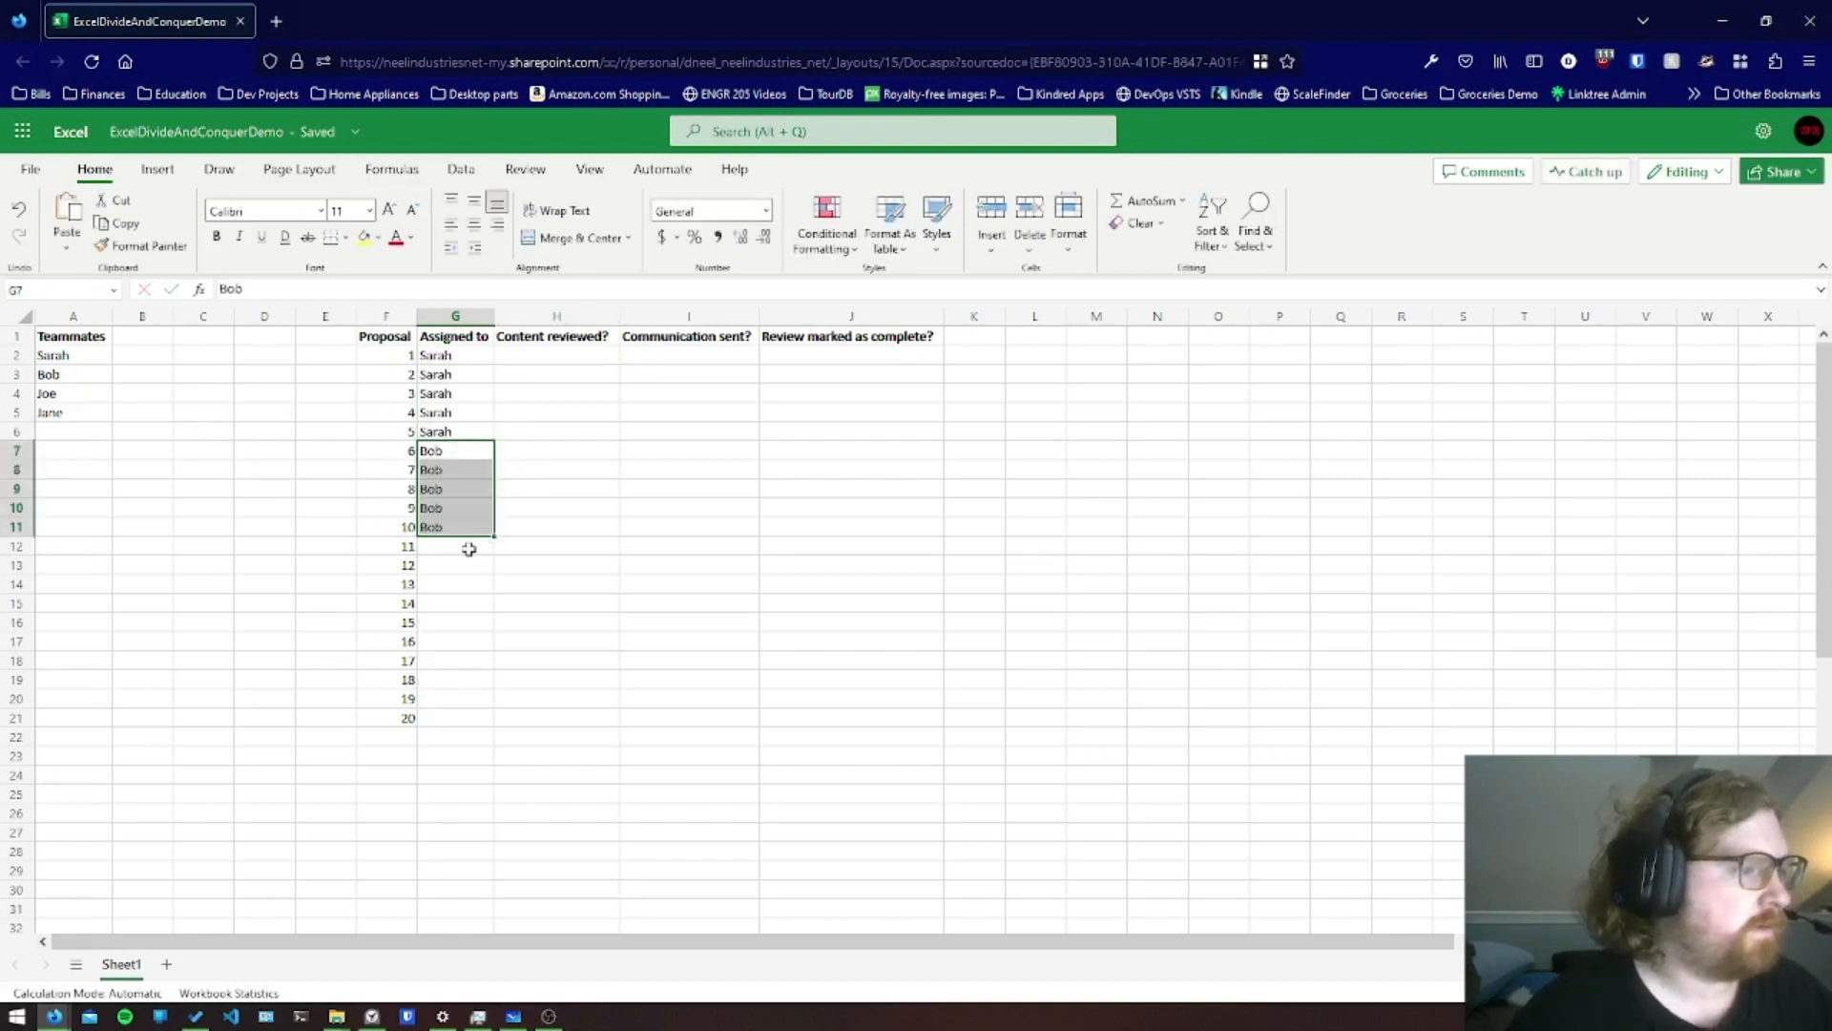
Assign proposals 11 to 15 to the third listed teammate by entering the name in G12 and filling it down to G16
left_click(472, 546)
type("Joe")
key("Return")
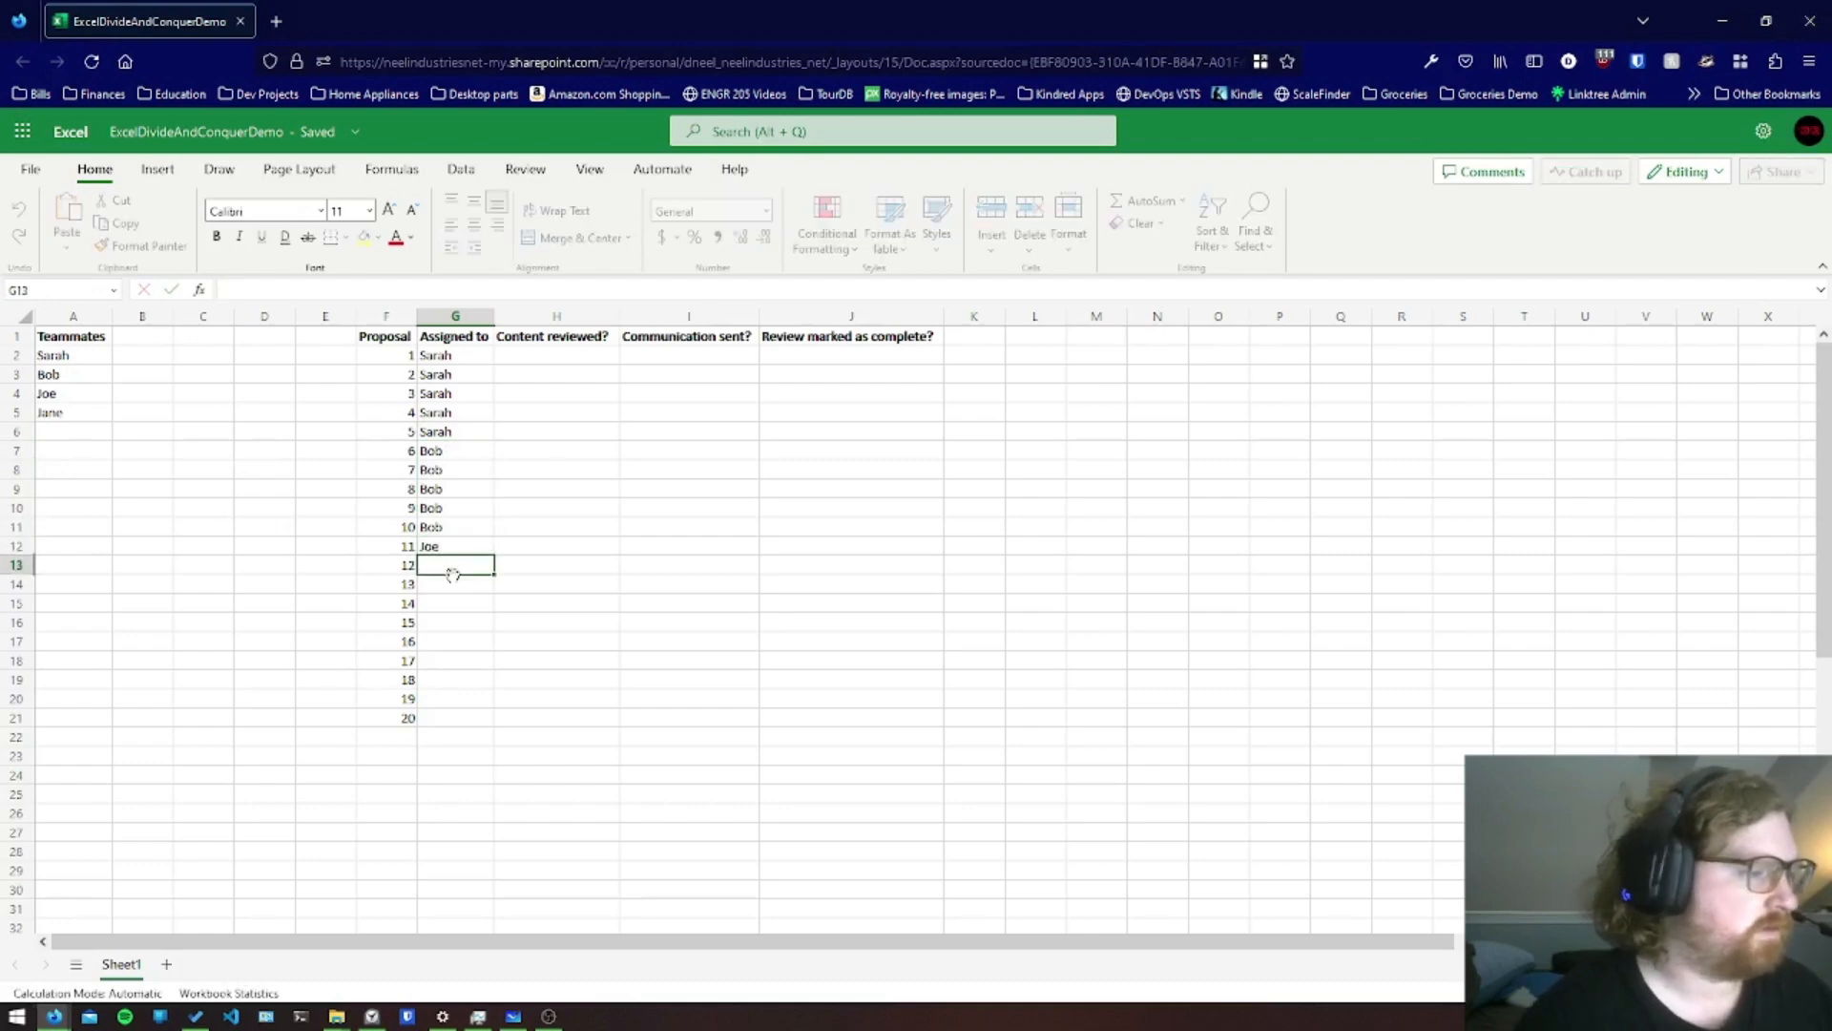
left_click(462, 551)
left_click_drag(496, 555, 471, 631)
Assign proposals 16 to 20 to the fourth listed teammate by entering the name in G17 and filling it down to G21
left_click(469, 642)
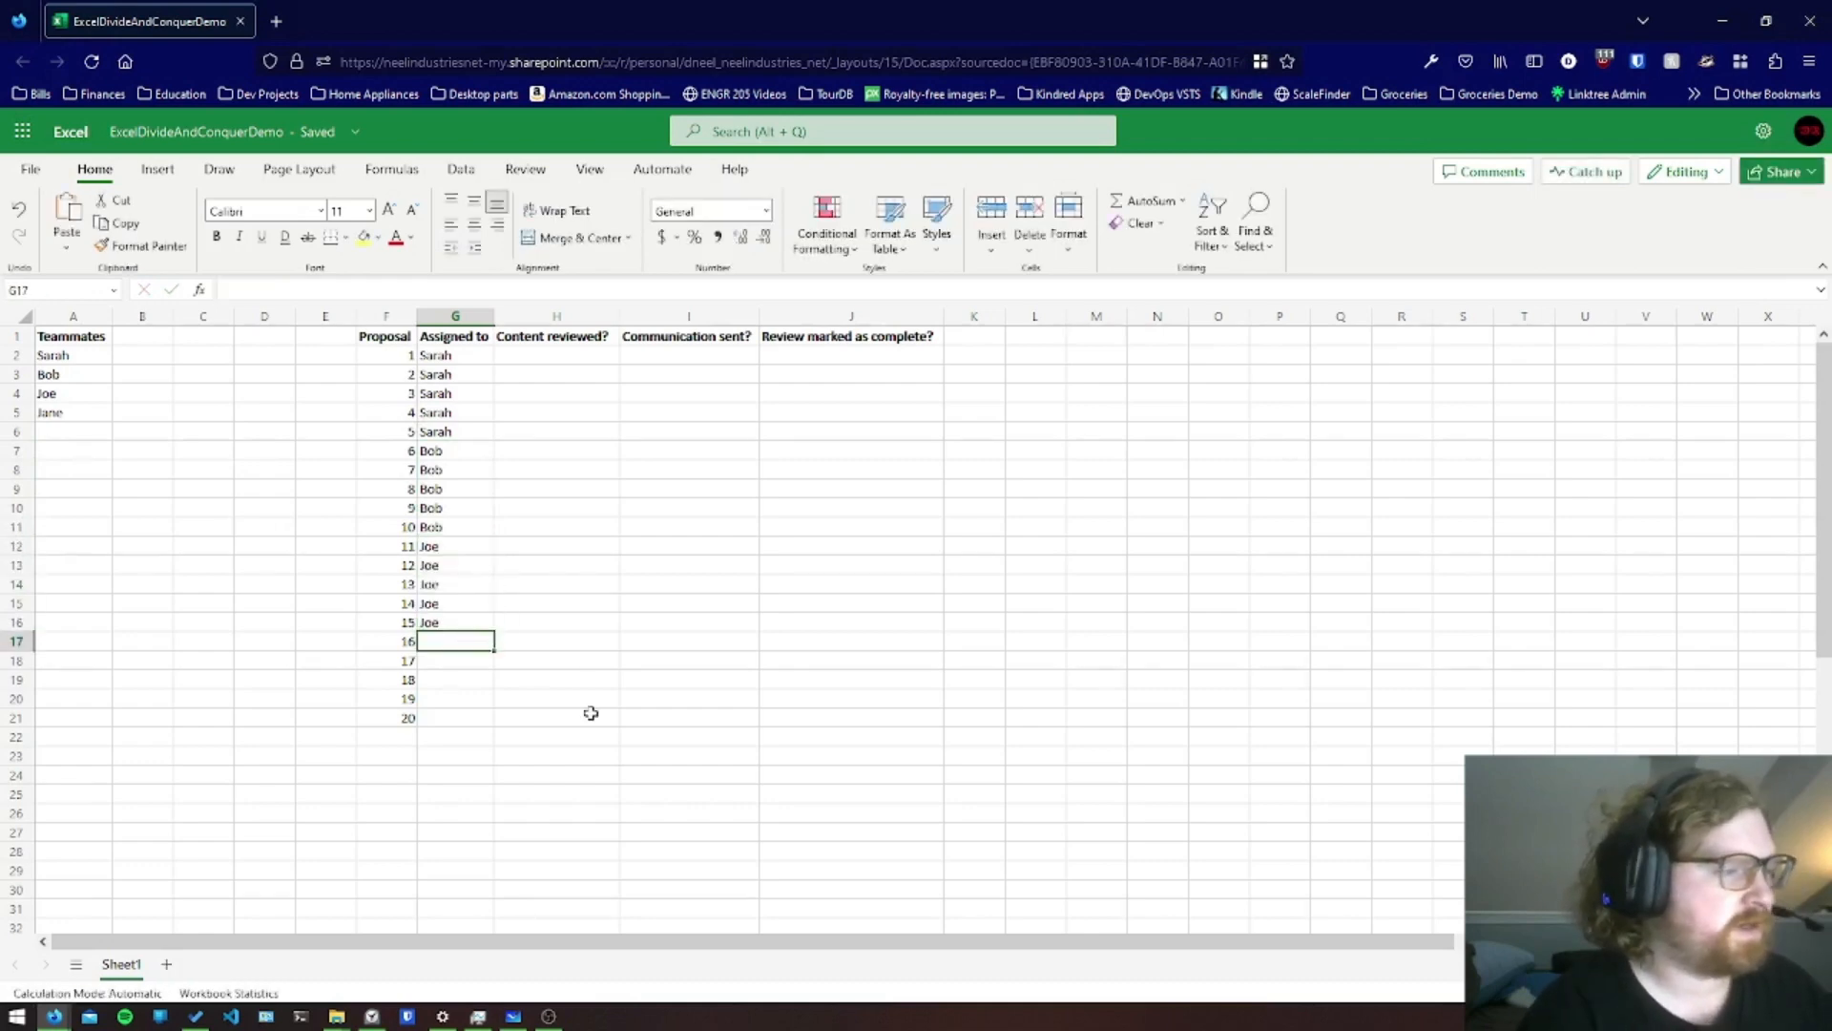
type("Jane")
key("Return")
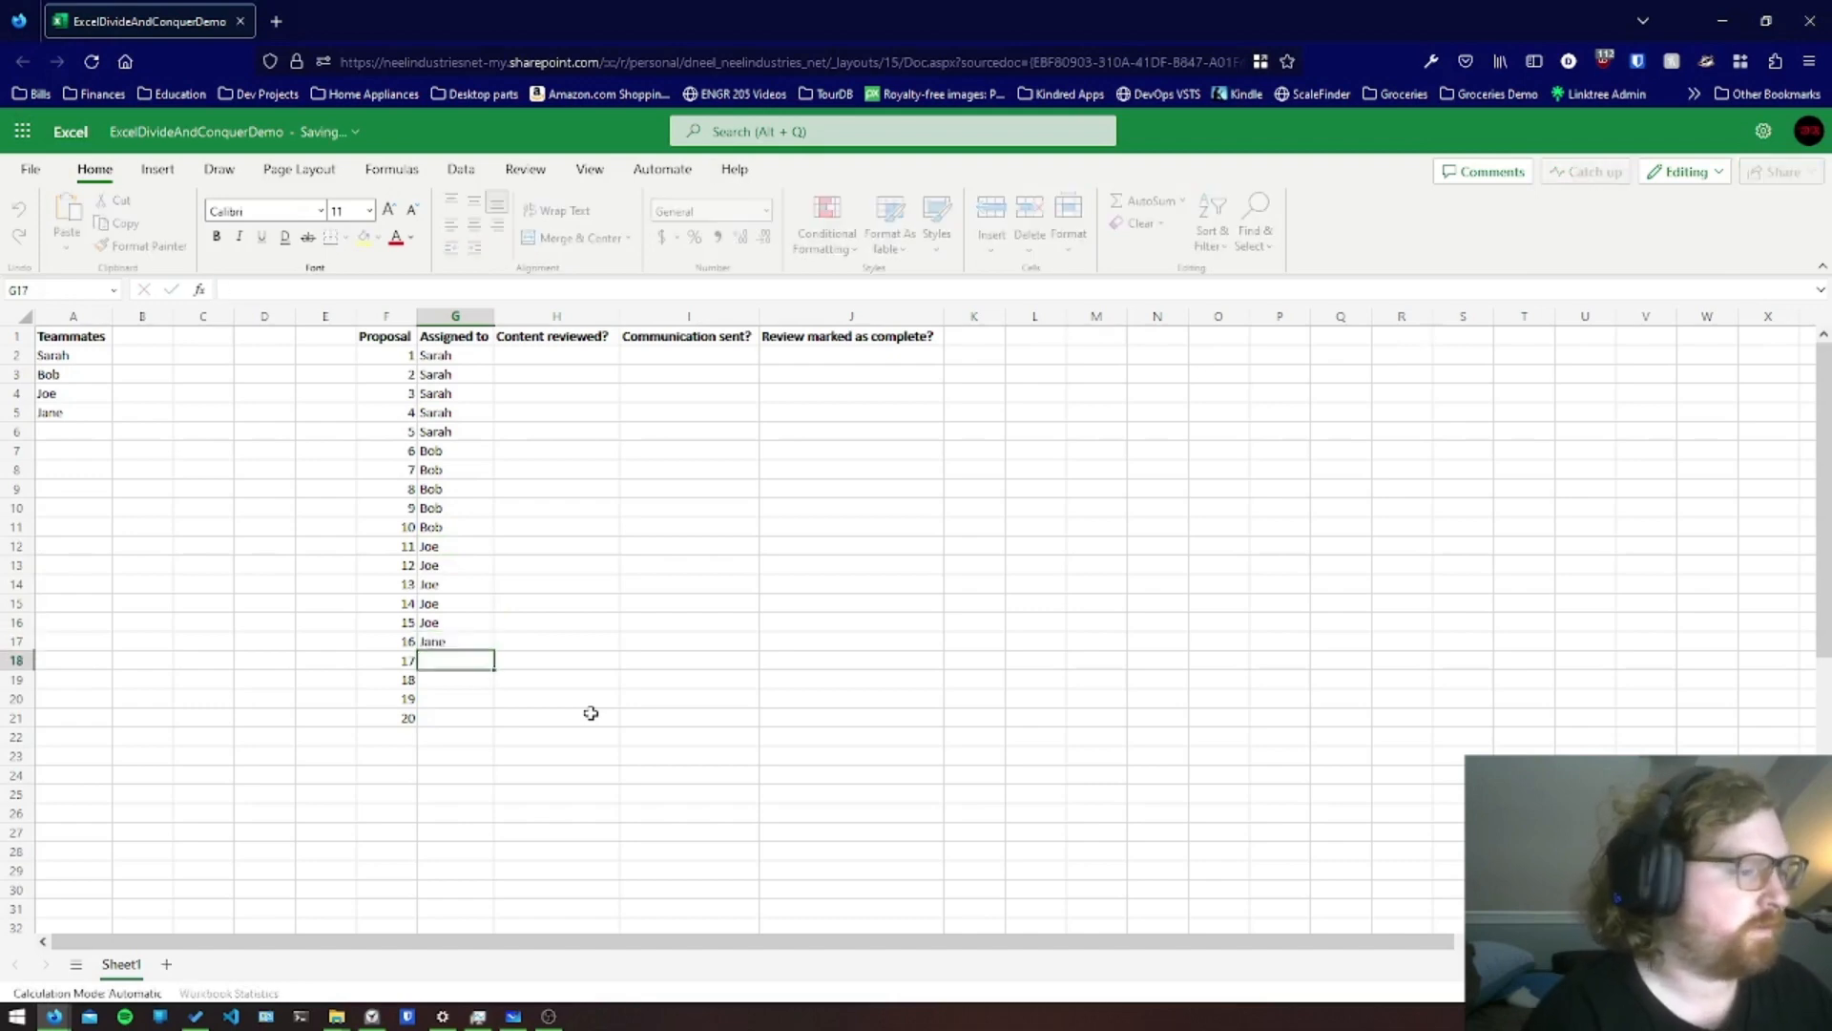
left_click(423, 648)
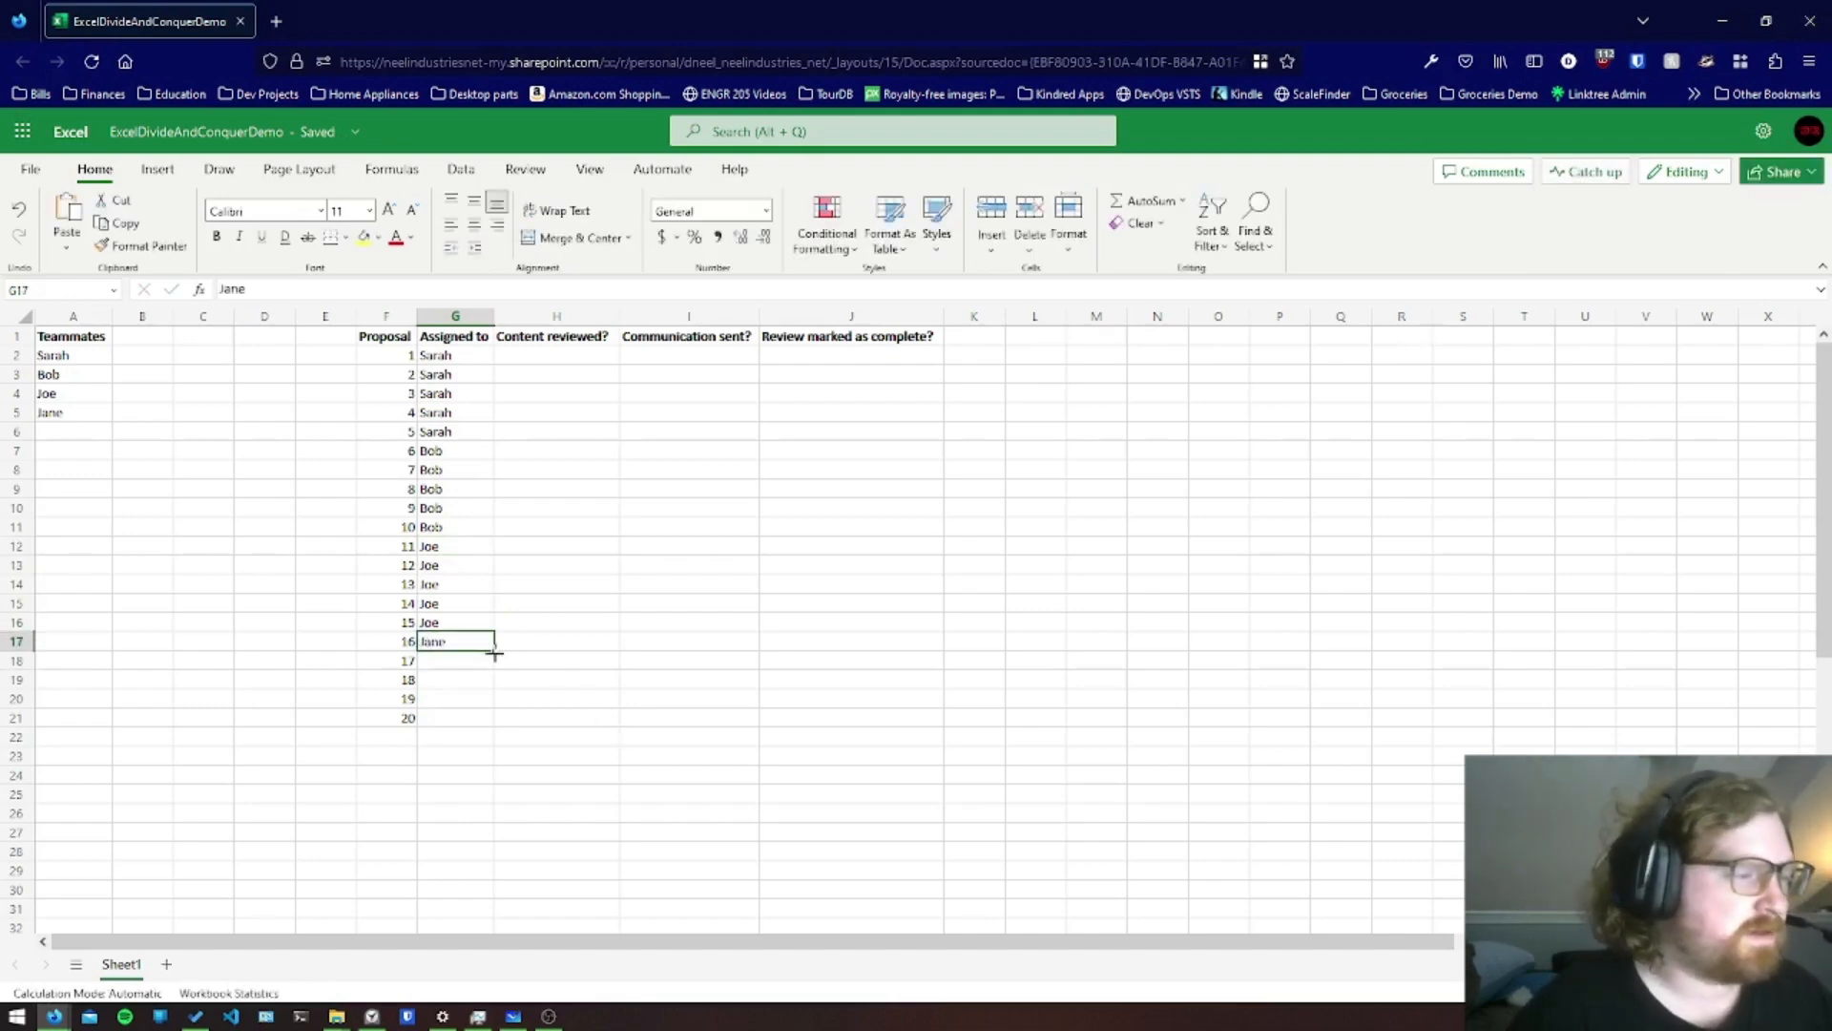
left_click_drag(494, 655, 476, 730)
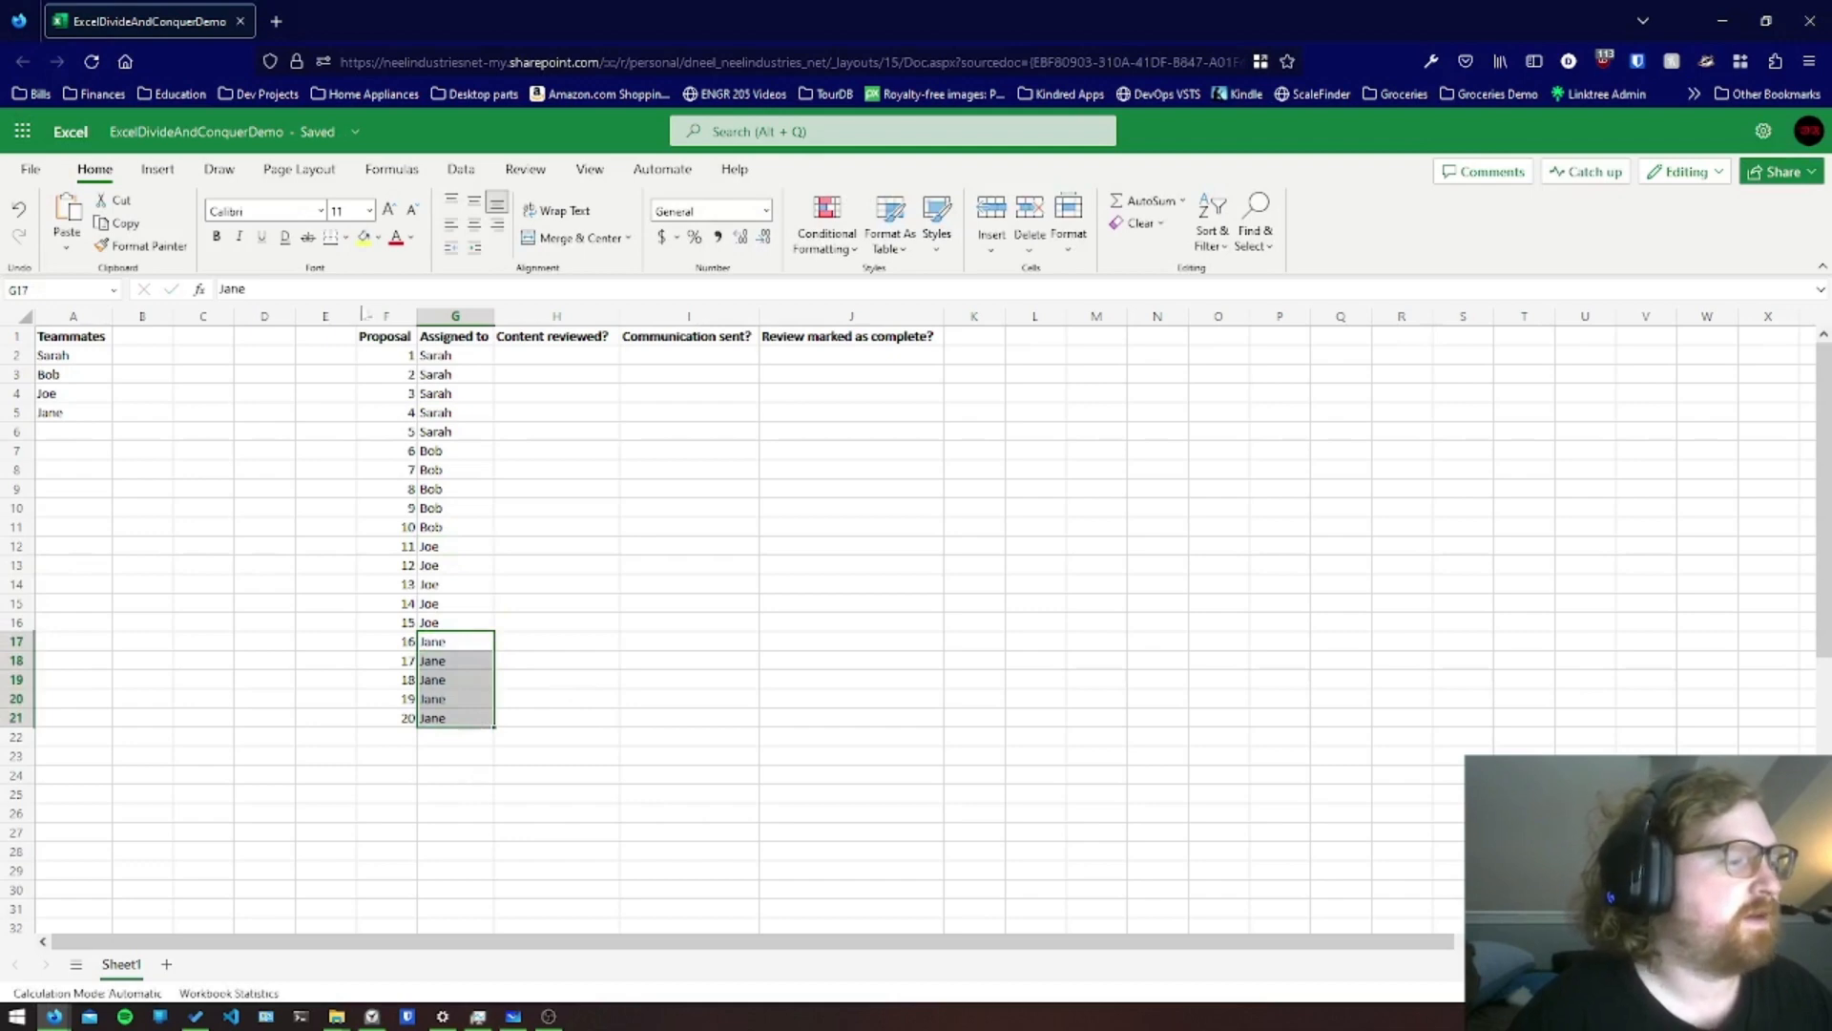
left_click(587, 702)
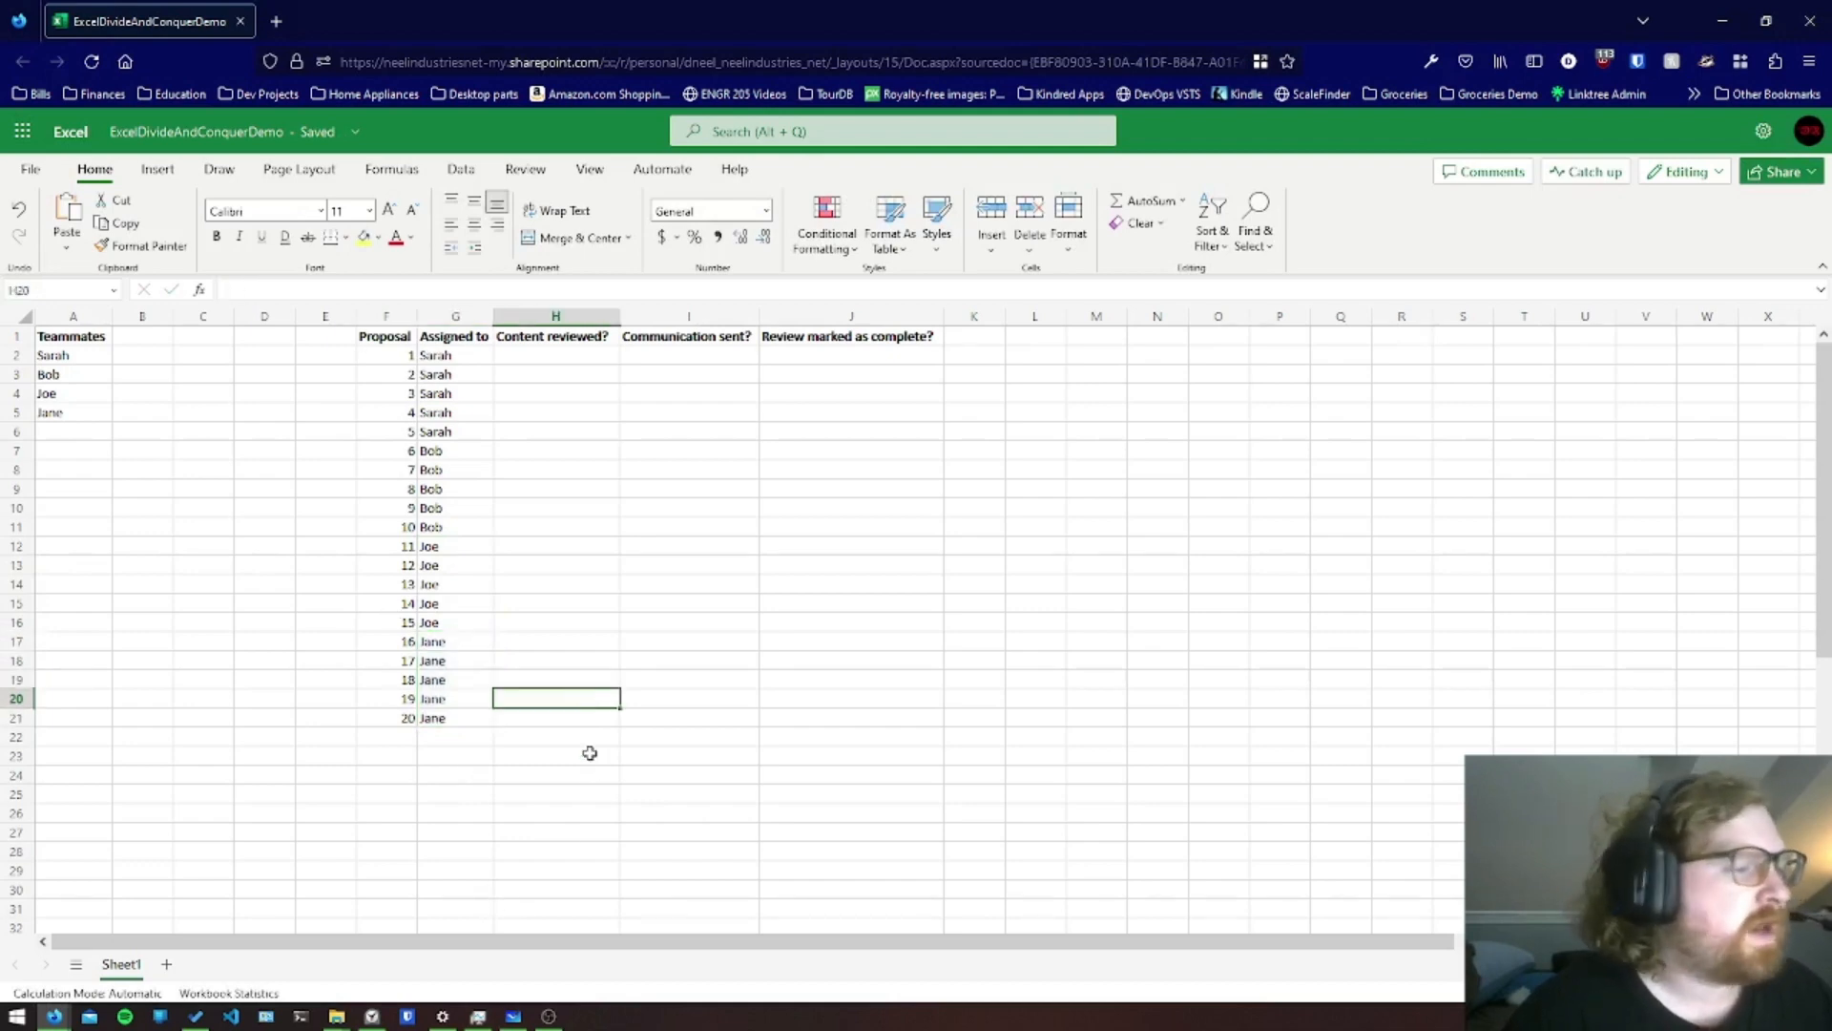
Enter No under Content reviewed? in H2 and fill it down to H21 for all 20 proposals
left_click(581, 716)
left_click(579, 356)
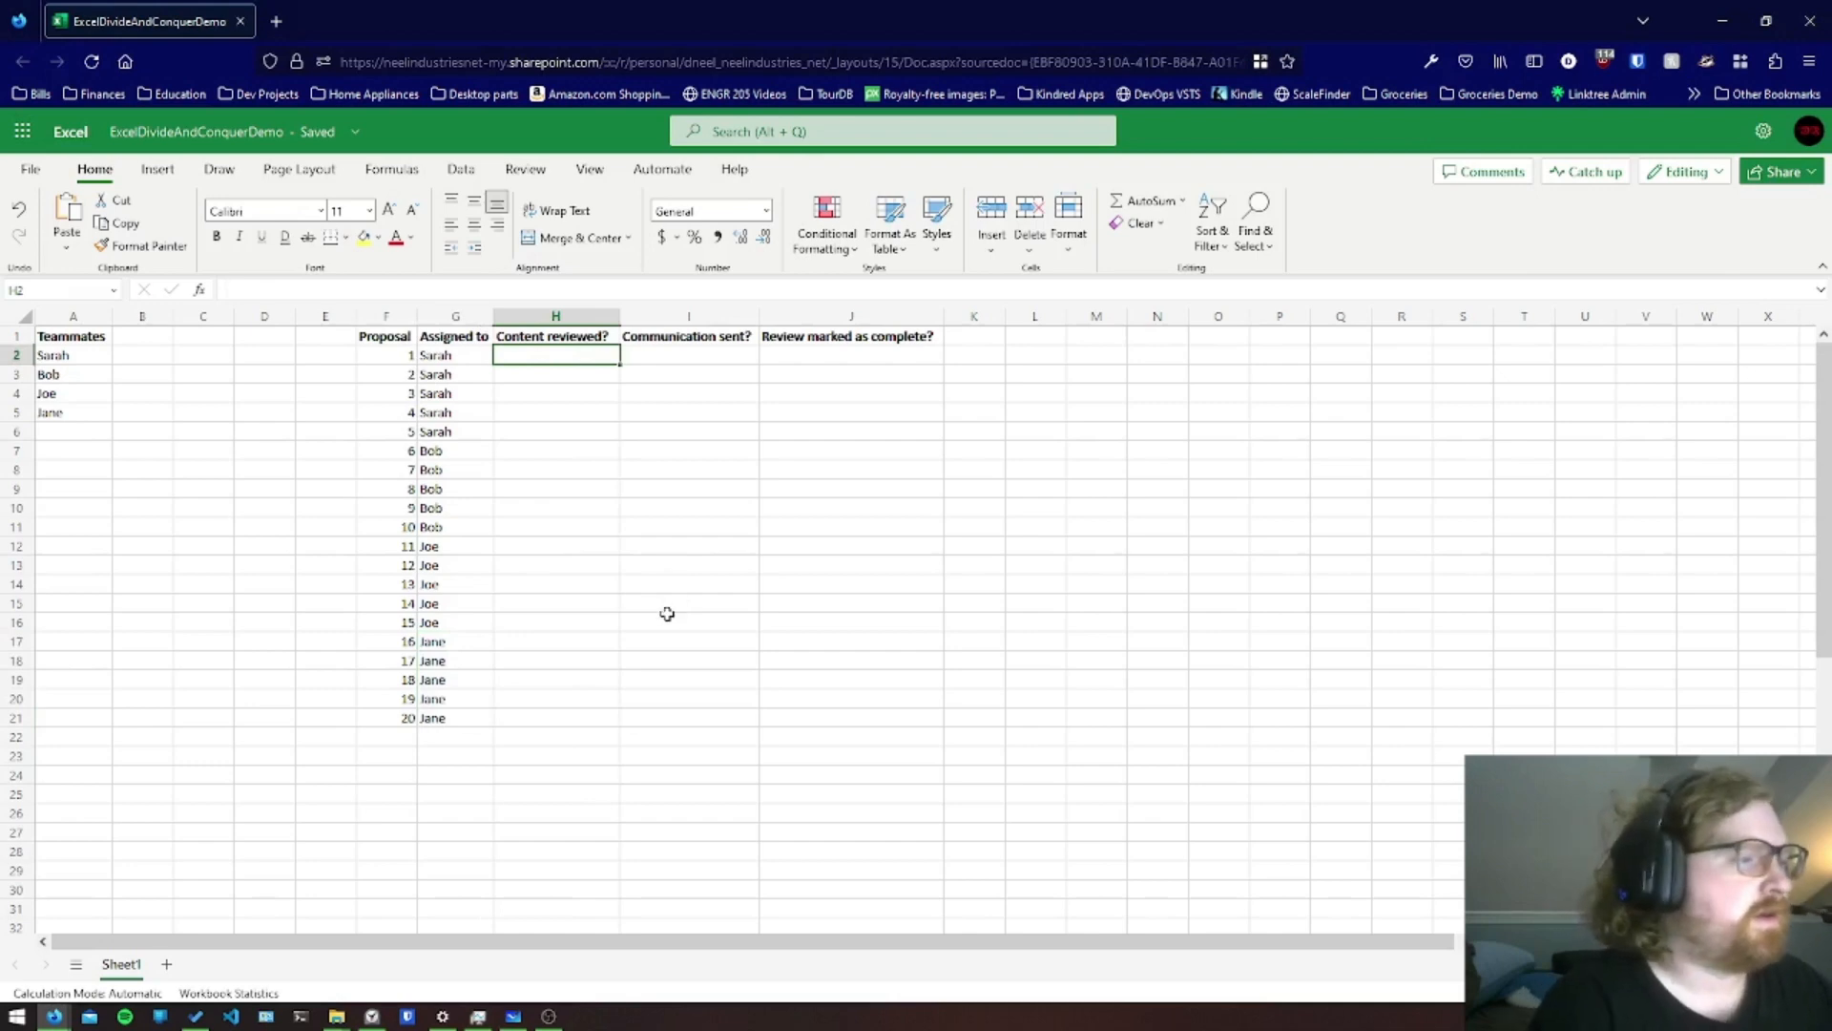
type("No")
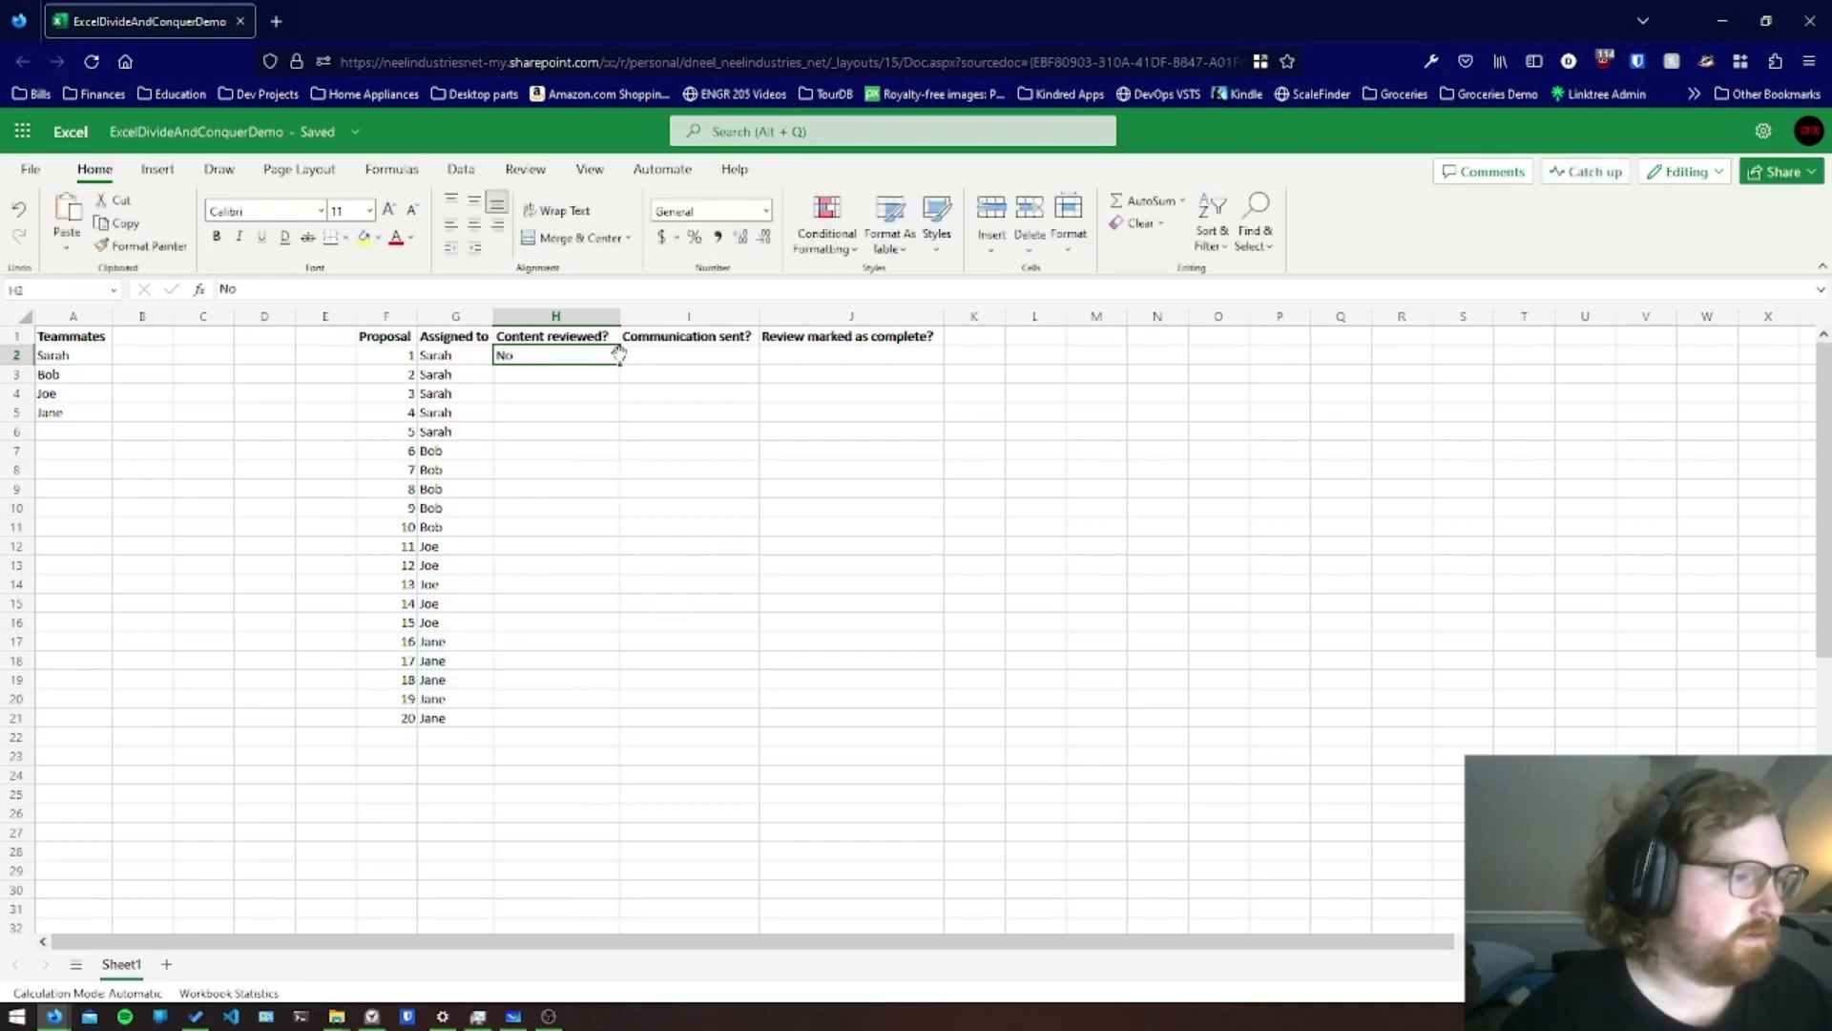
left_click_drag(621, 361, 862, 725)
left_click(601, 356)
key("ctrl+z")
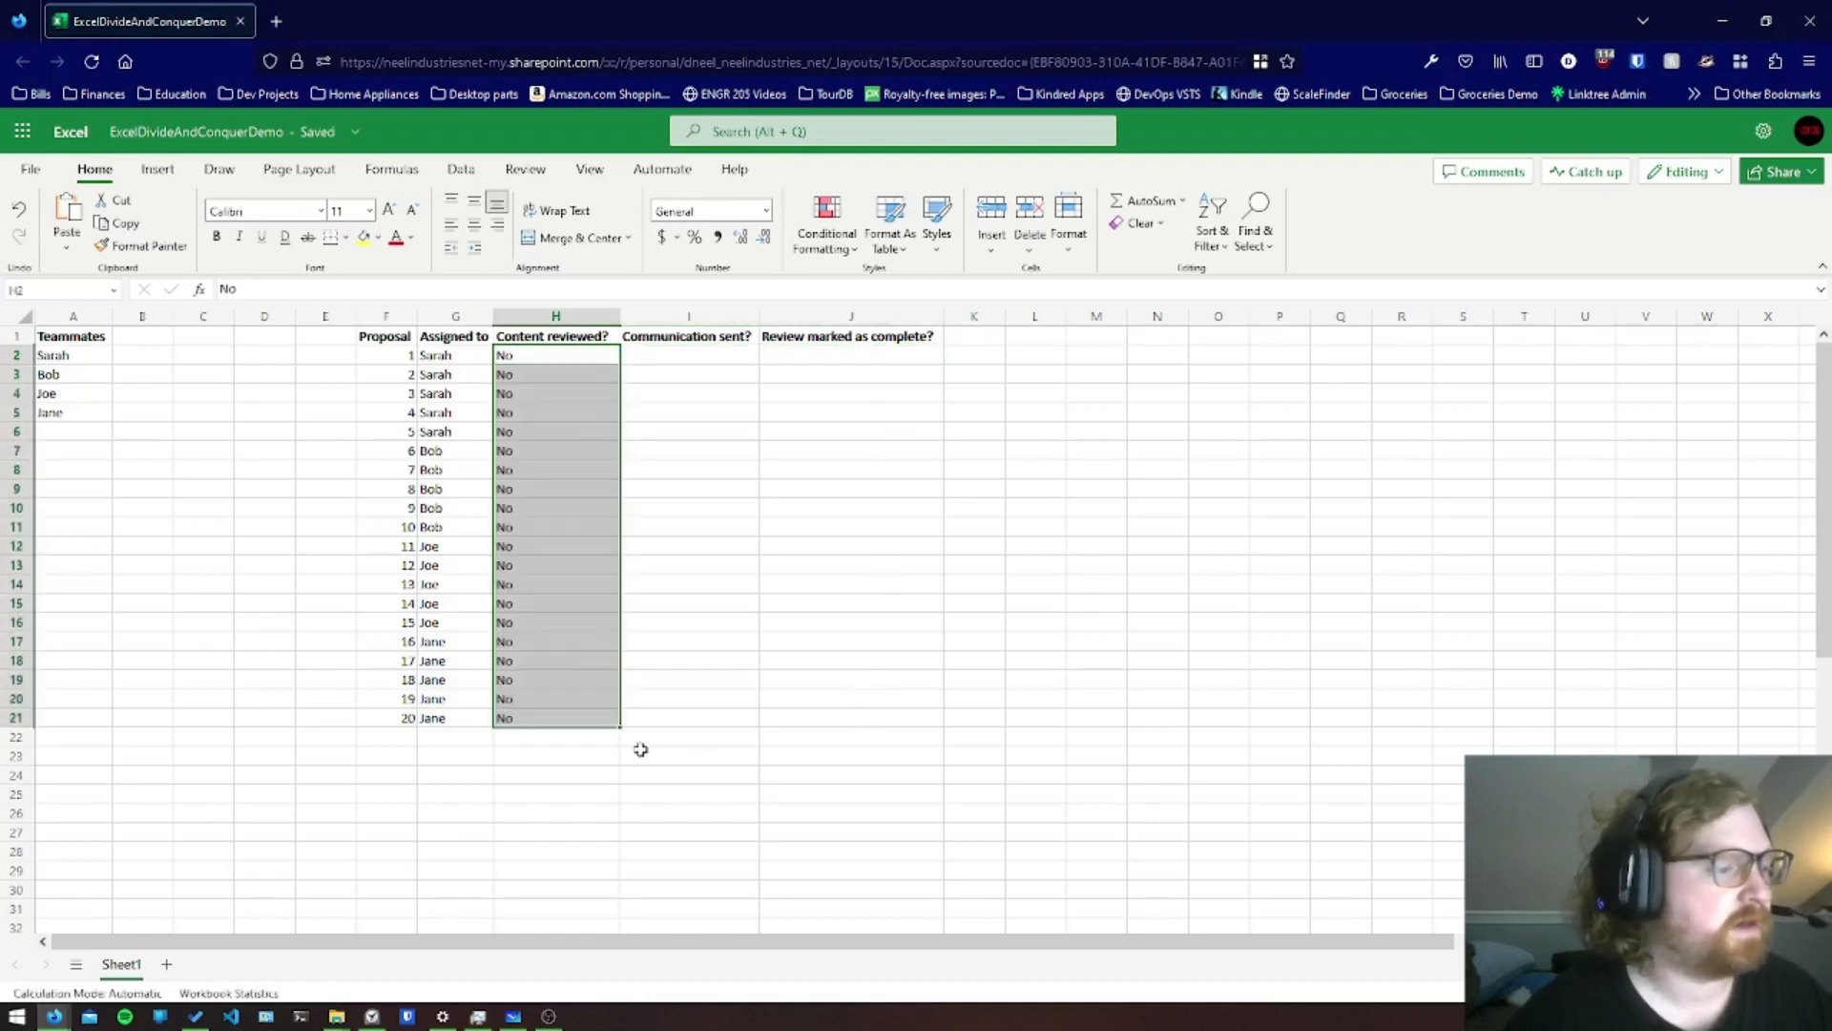
Extend the No values from H2:H21 across the Communication sent? and Review marked as complete? columns
left_click_drag(621, 728, 881, 723)
left_click(871, 847)
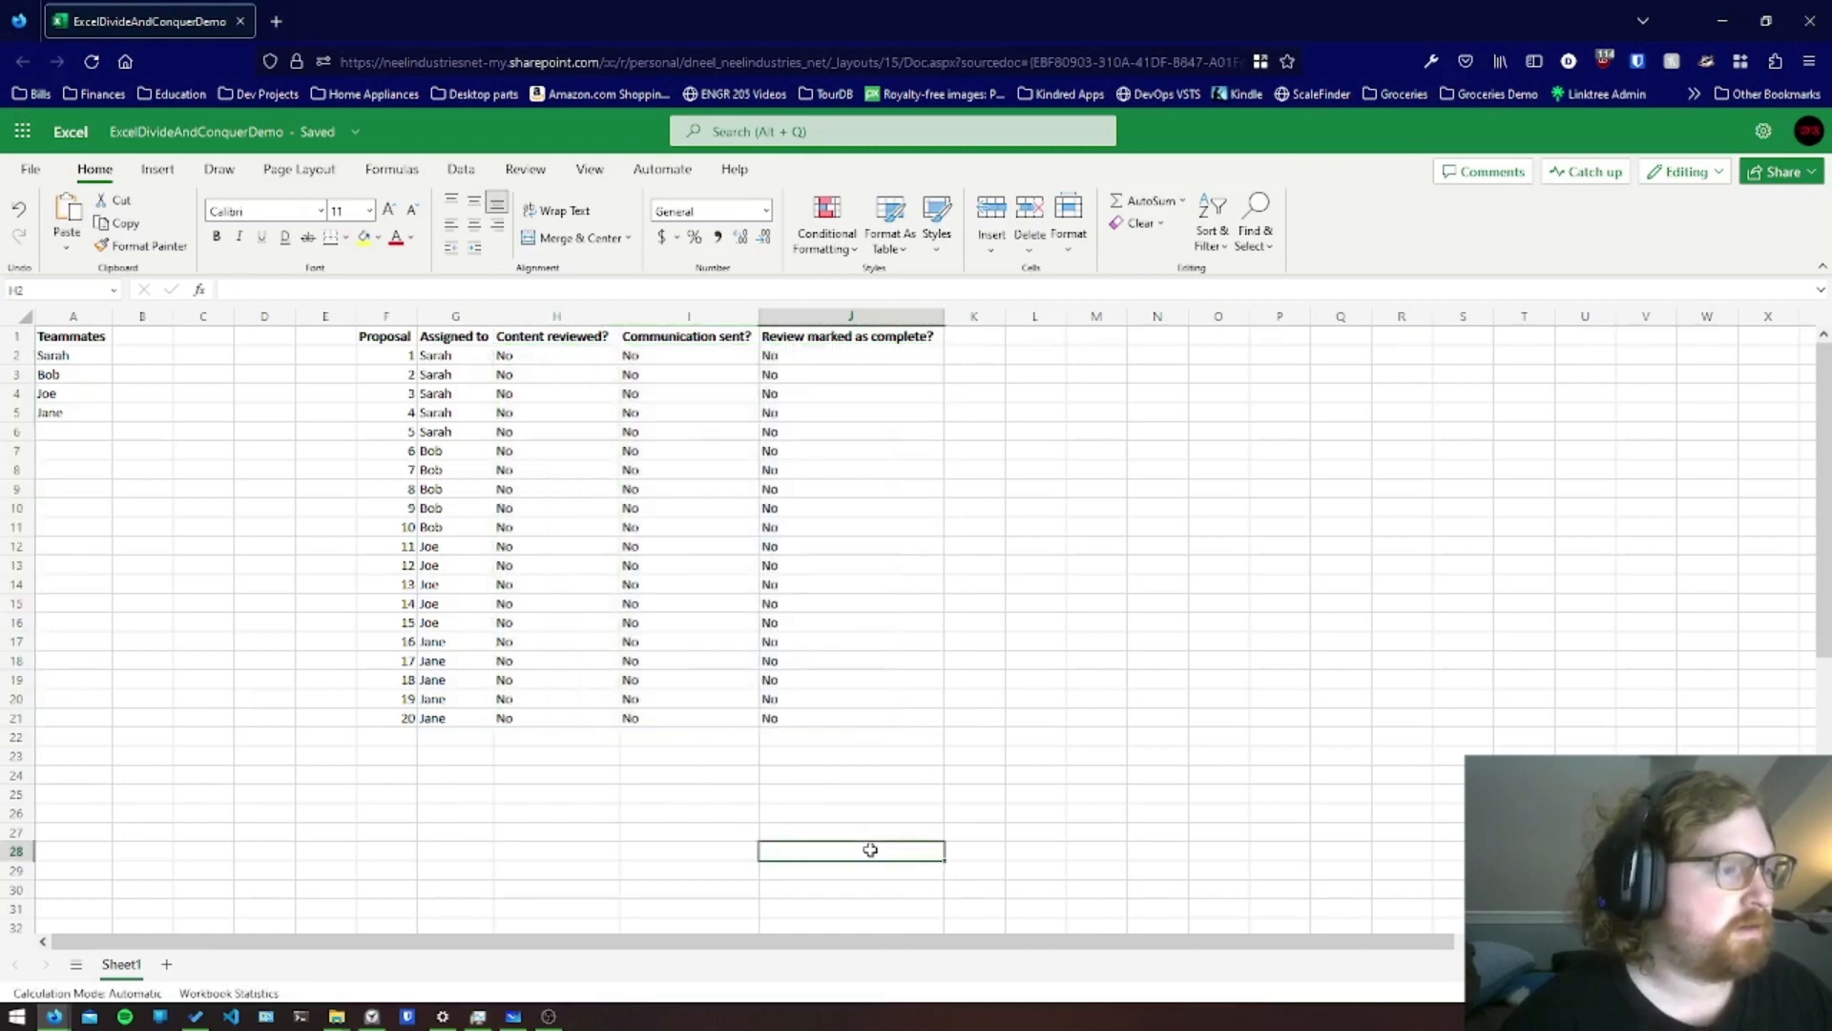
left_click(892, 714)
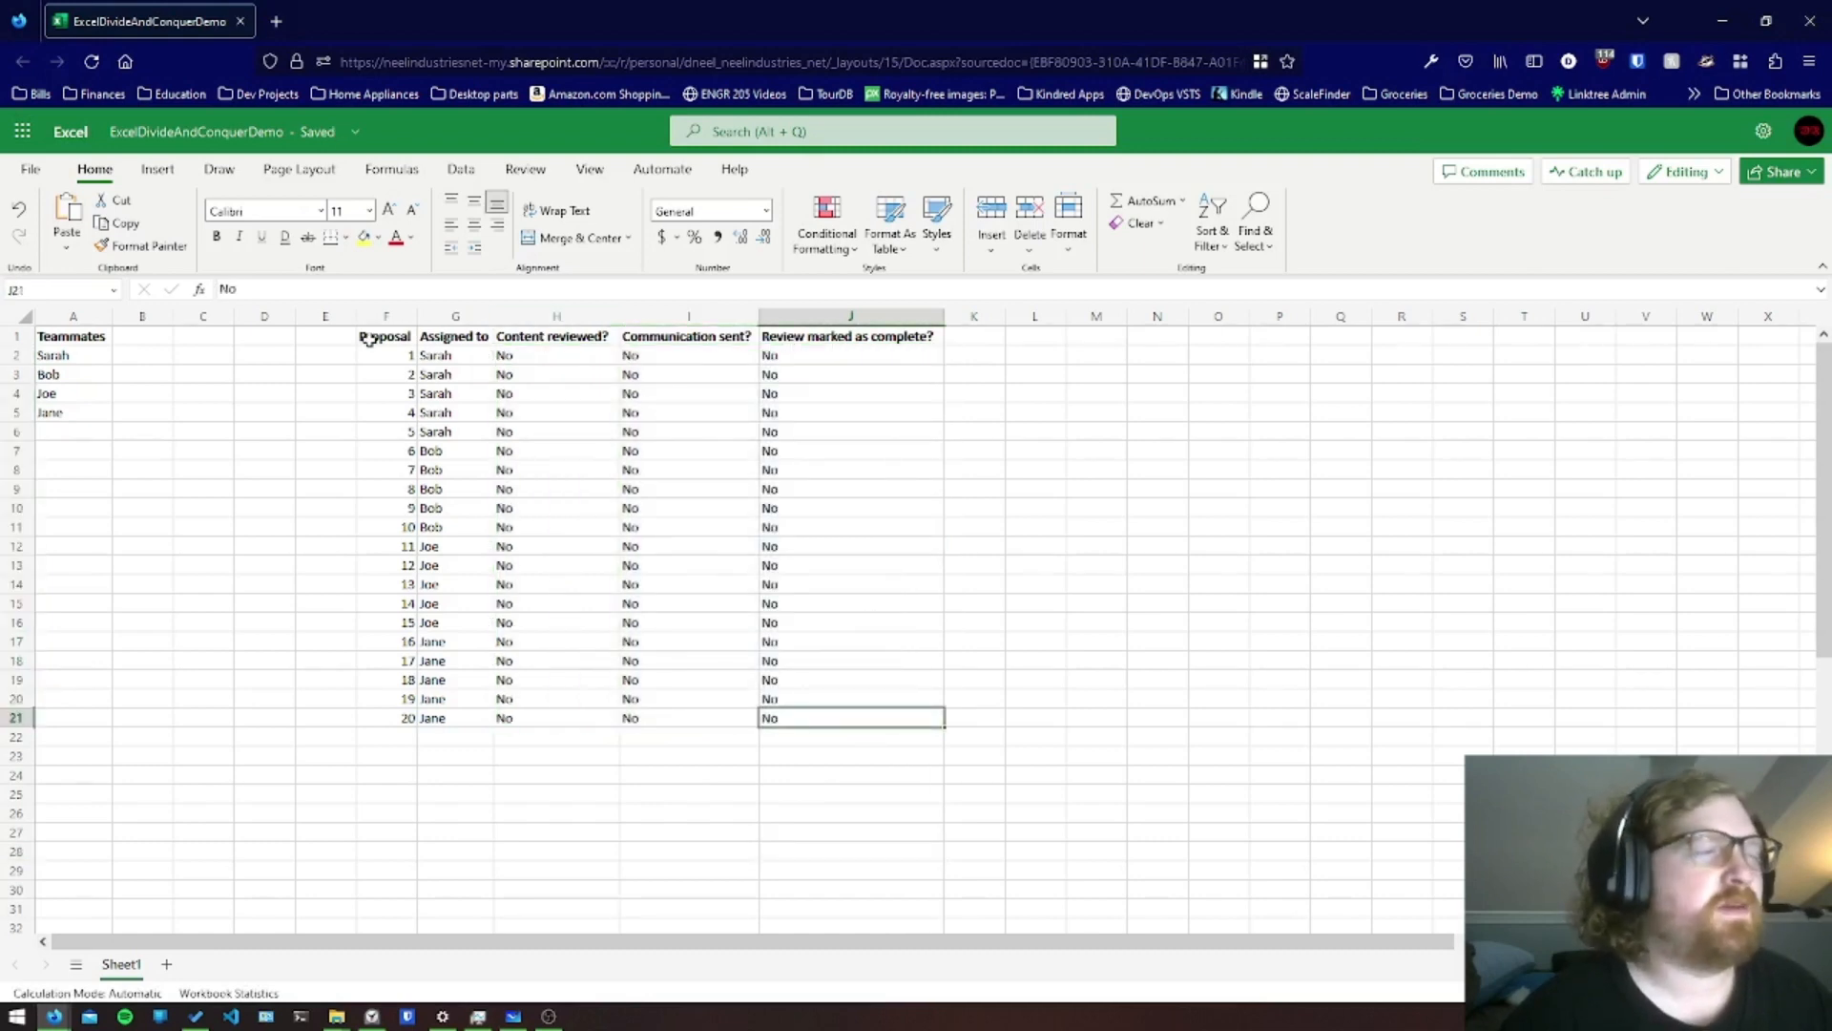
left_click_drag(382, 336, 387, 699)
left_click_drag(447, 372, 434, 412)
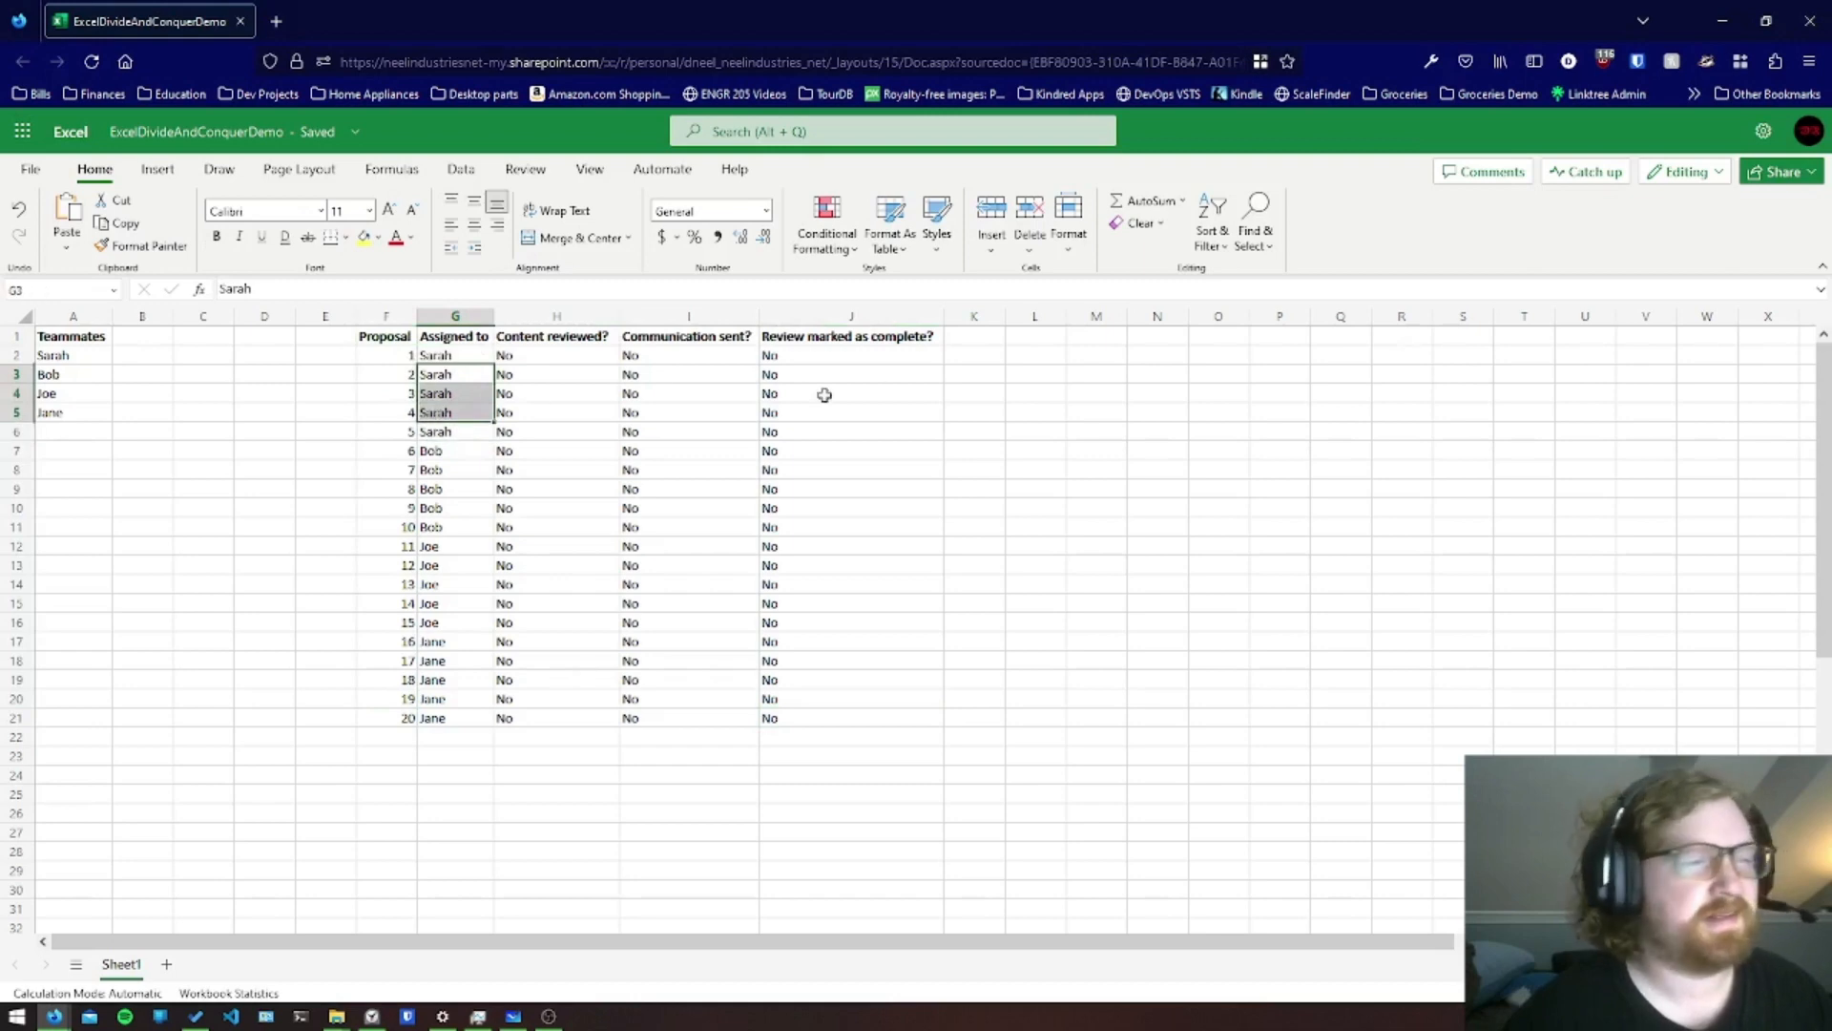
left_click(977, 754)
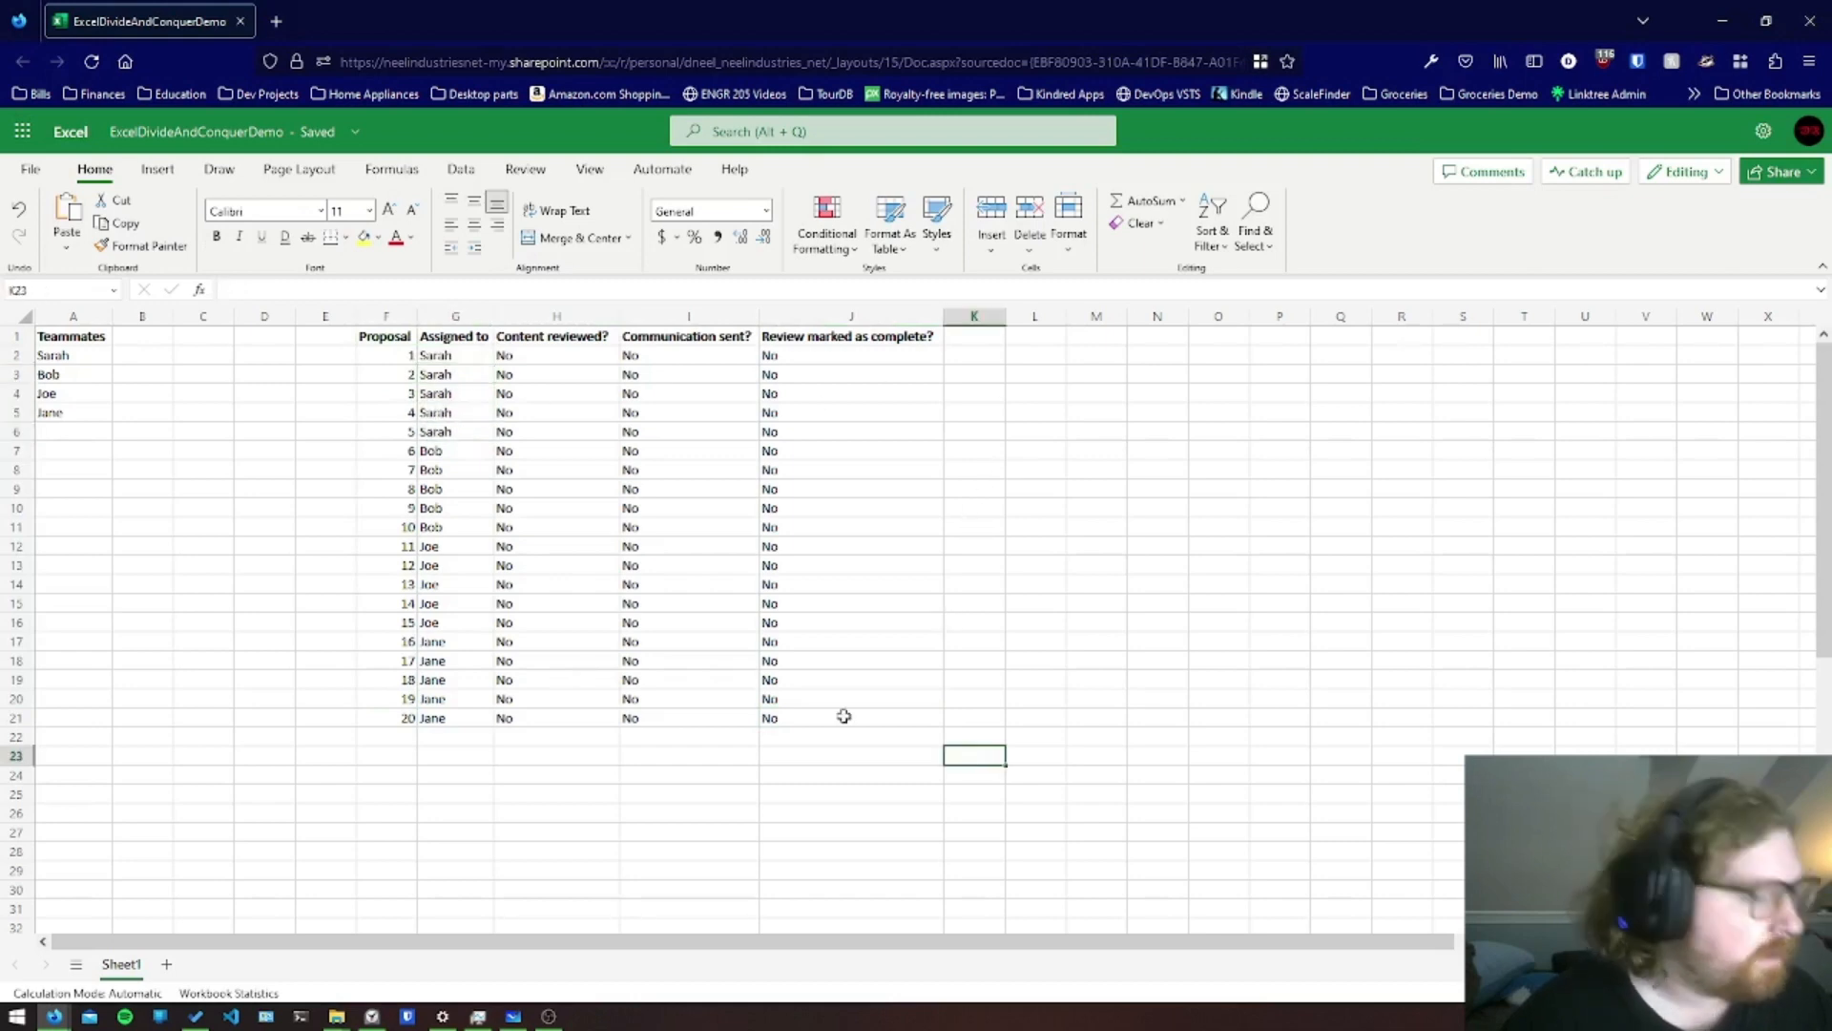
Add a conditional formatting rule to H2:J21 giving cells equal to No a light red fill with dark red text
left_click_drag(845, 715, 551, 349)
left_click(951, 662)
left_click(852, 227)
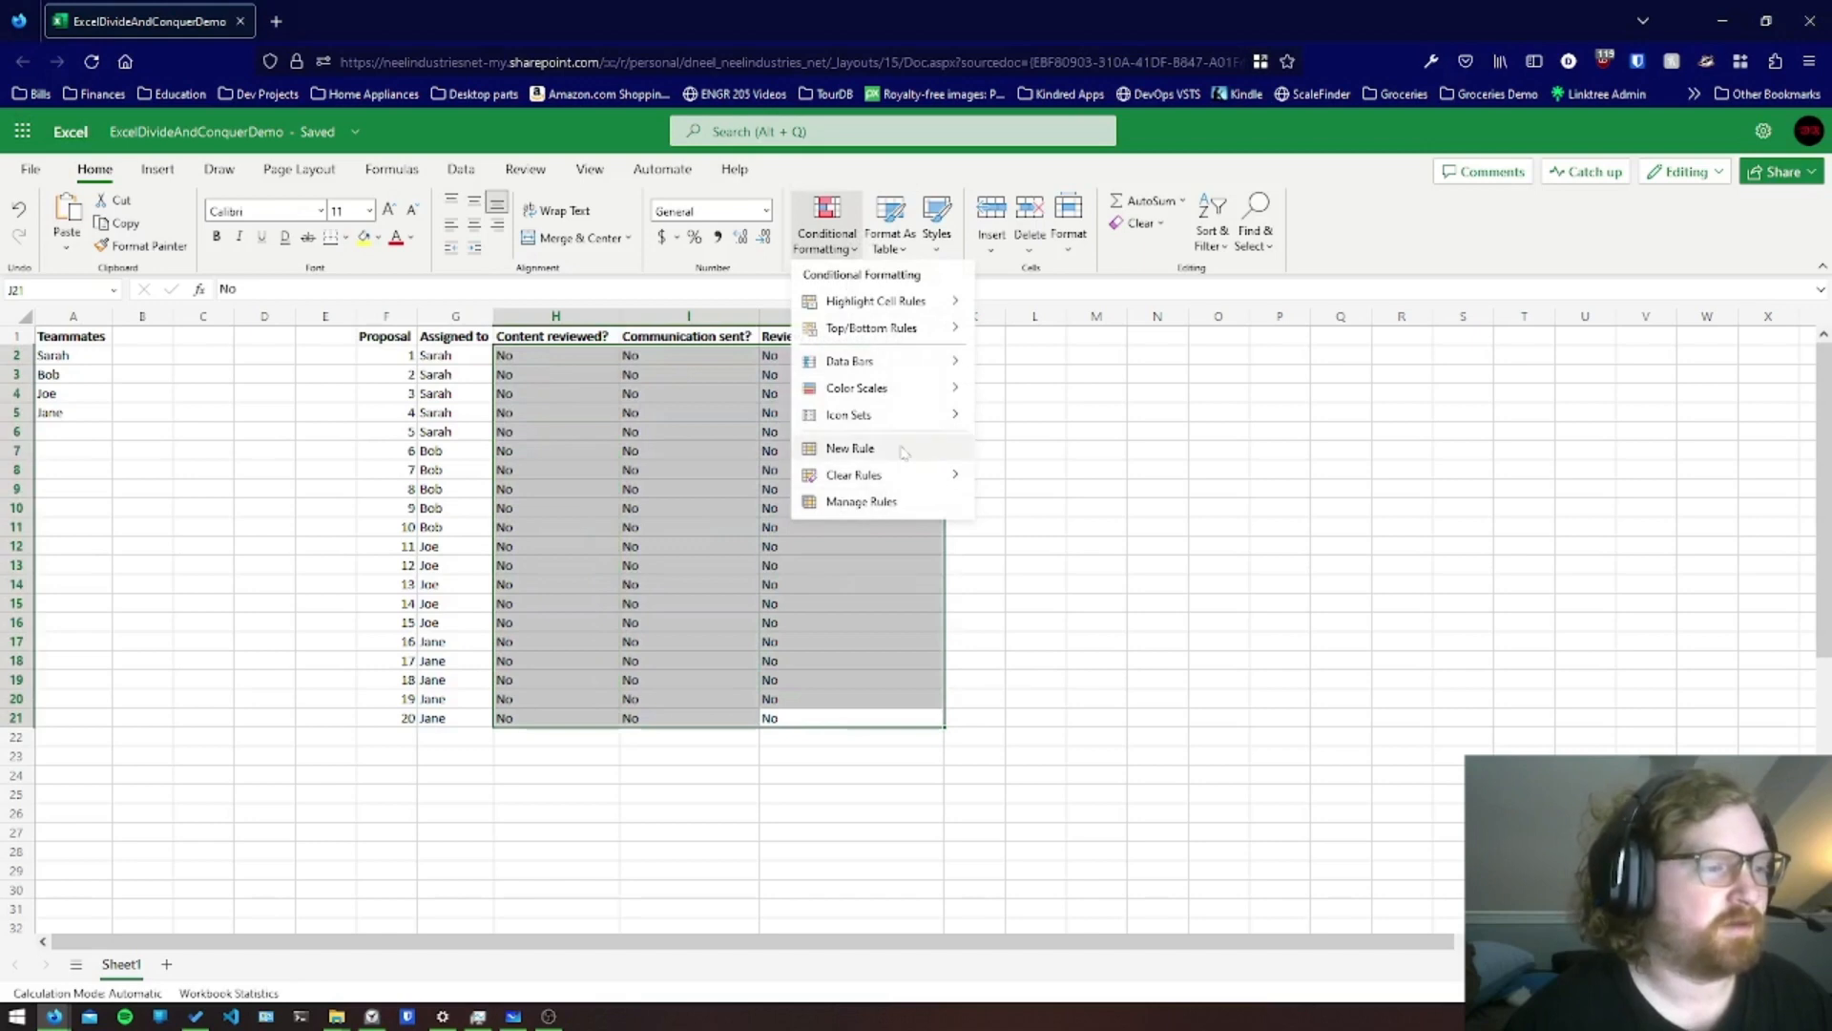
mouse_move(911, 327)
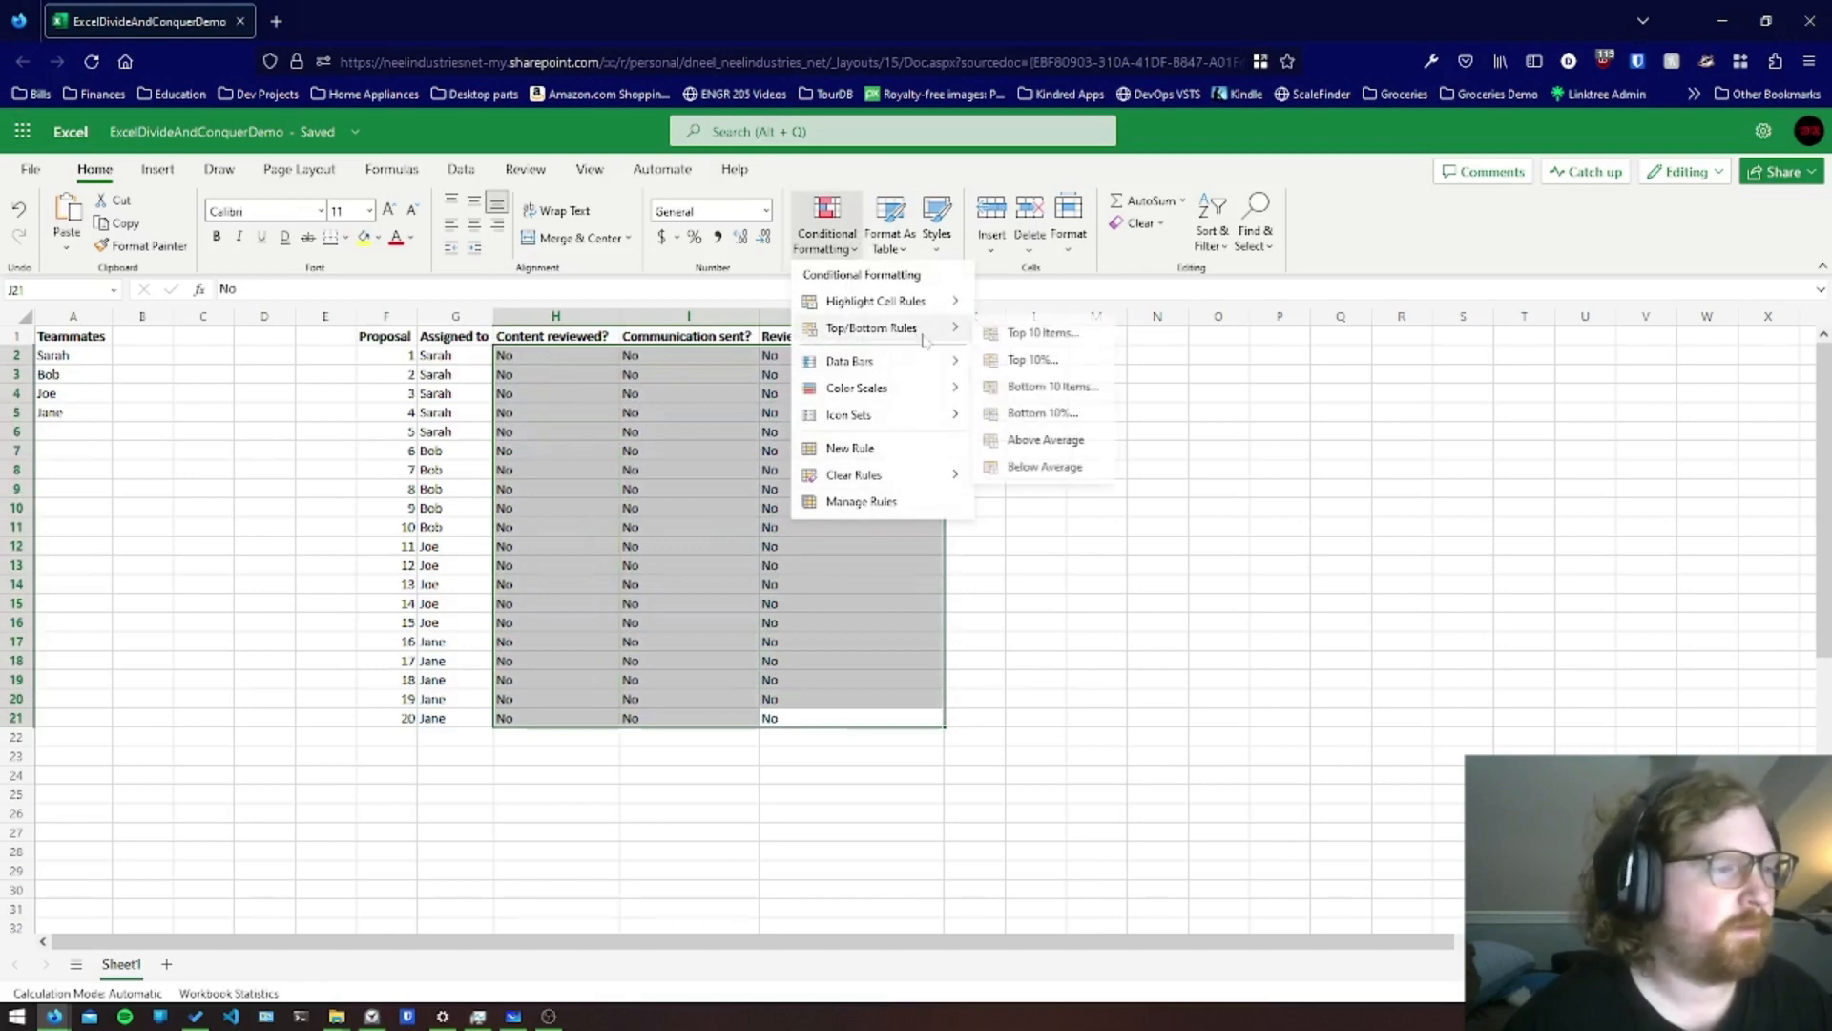
left_click(822, 214)
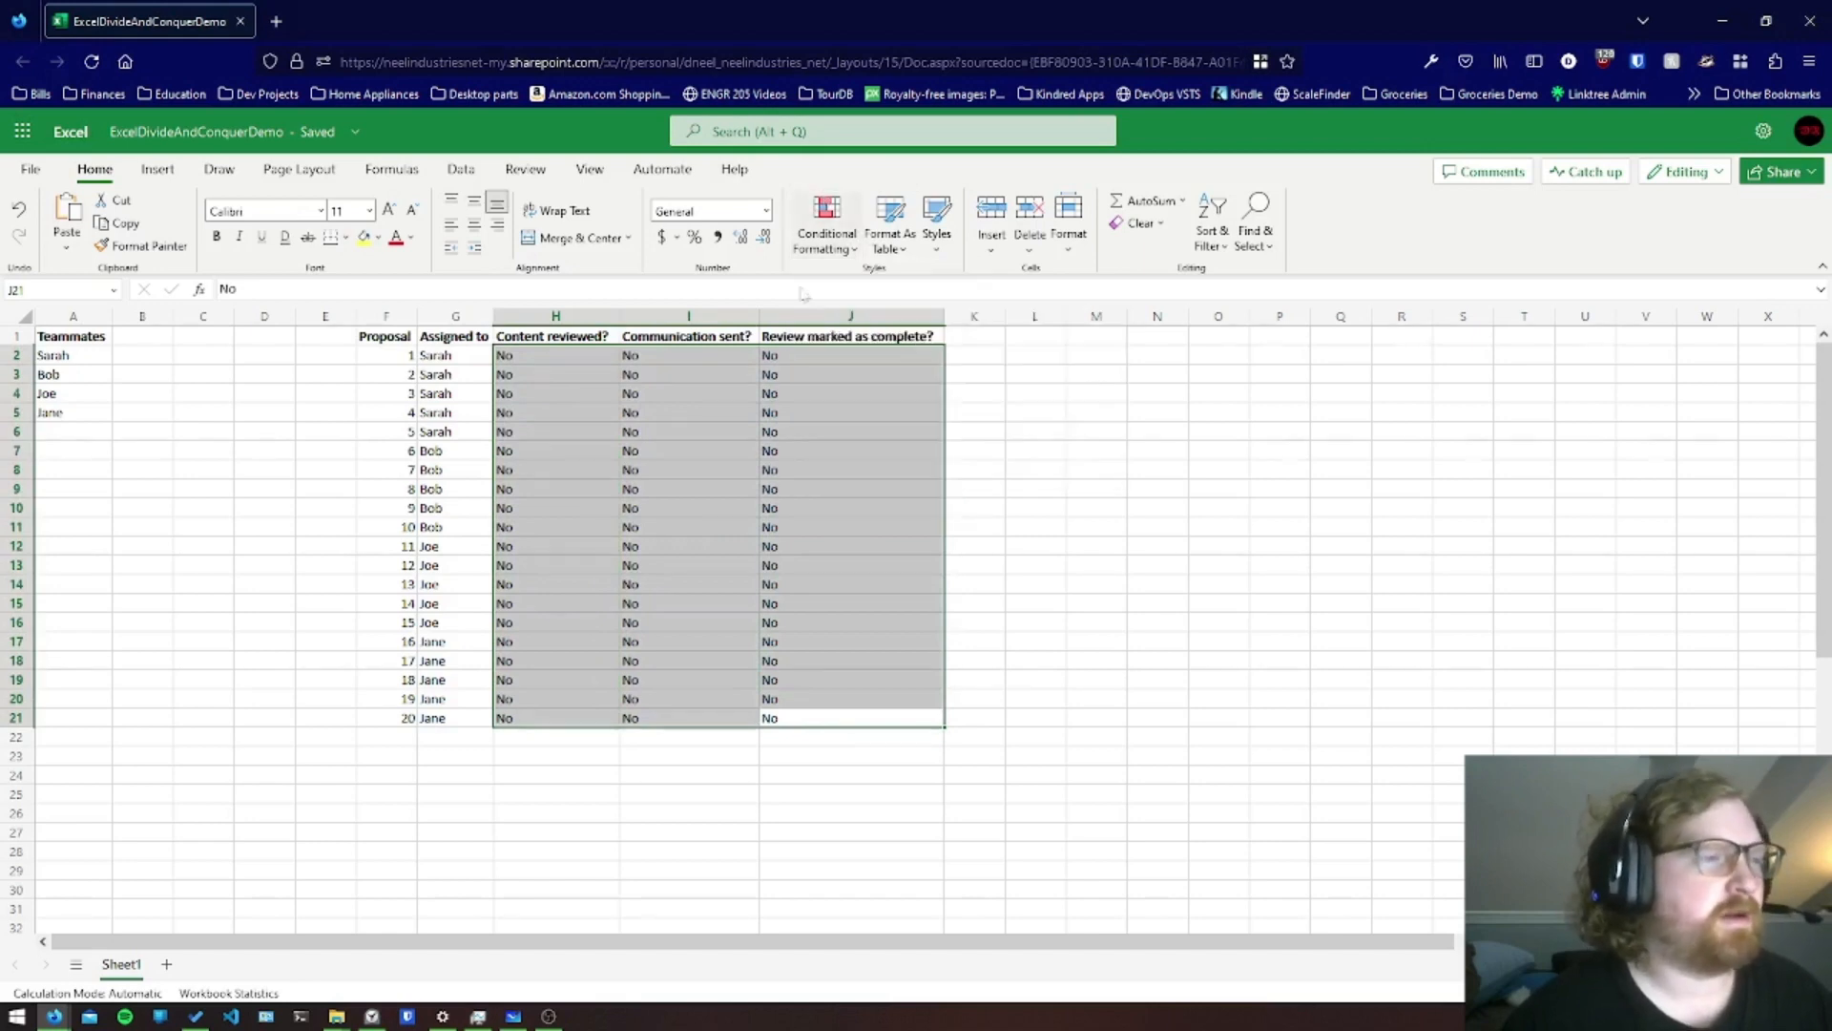
left_click(836, 250)
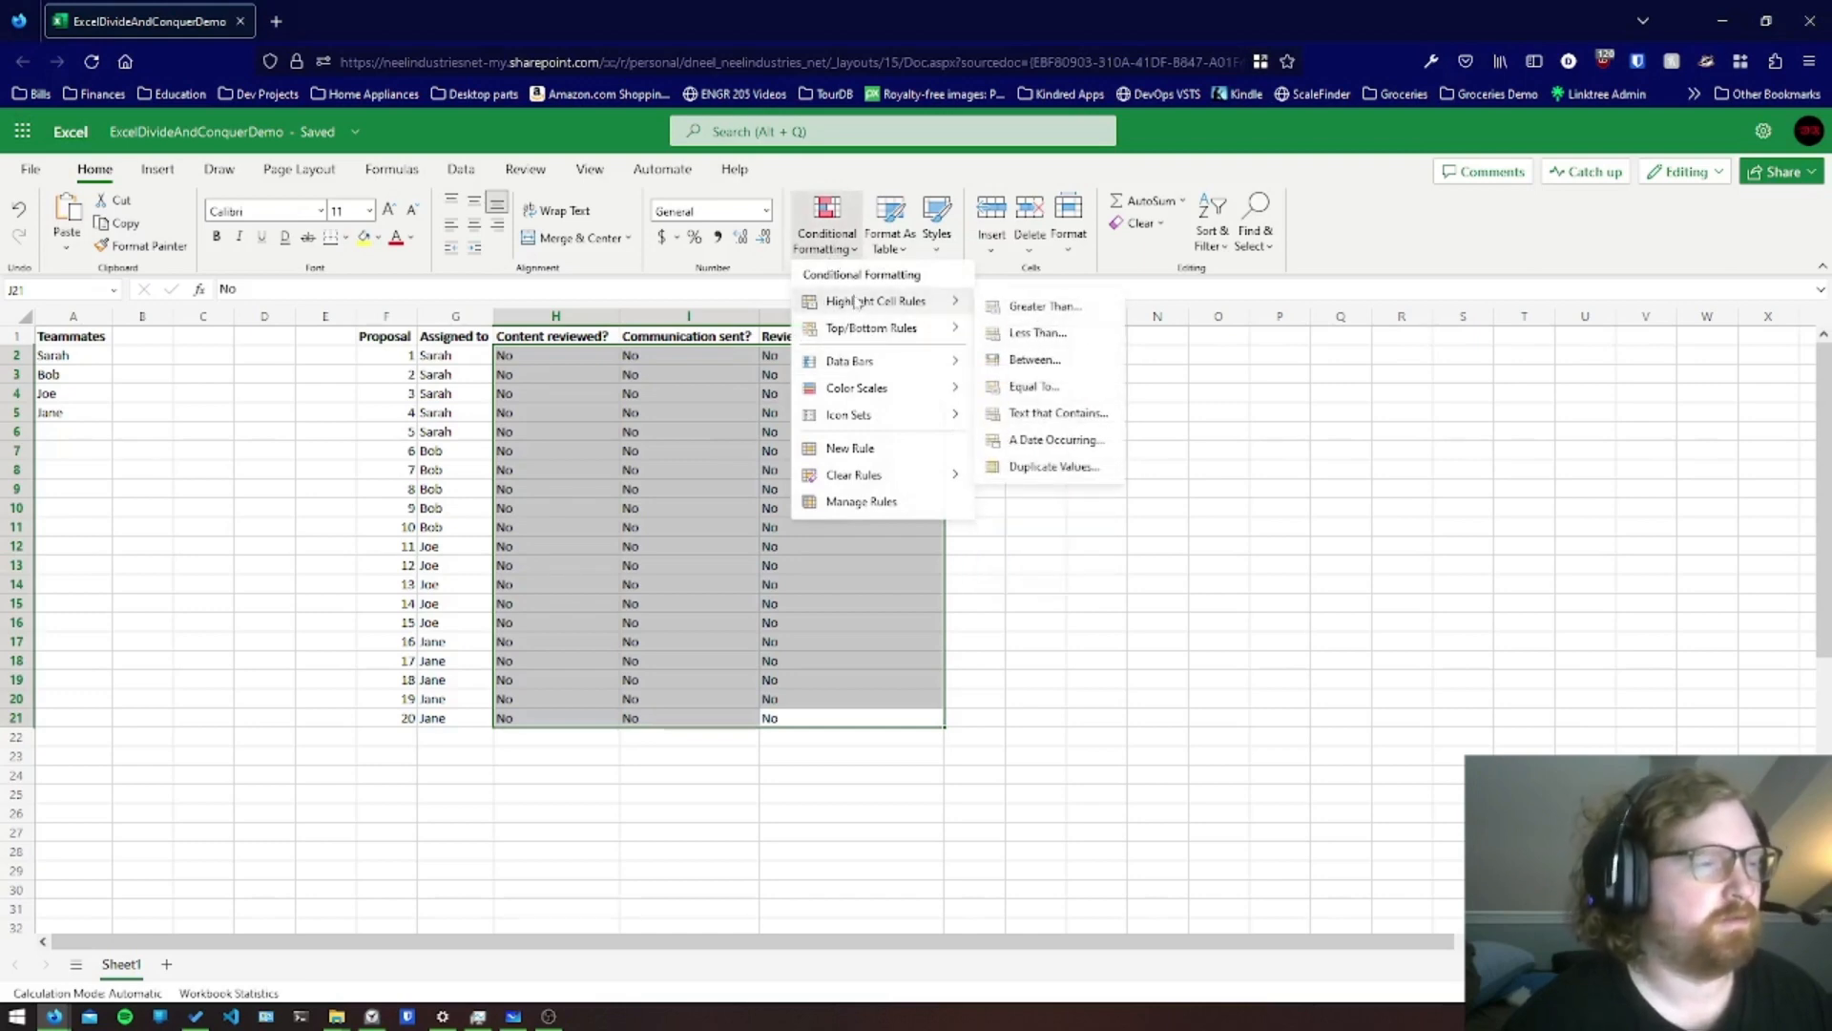
left_click(1029, 386)
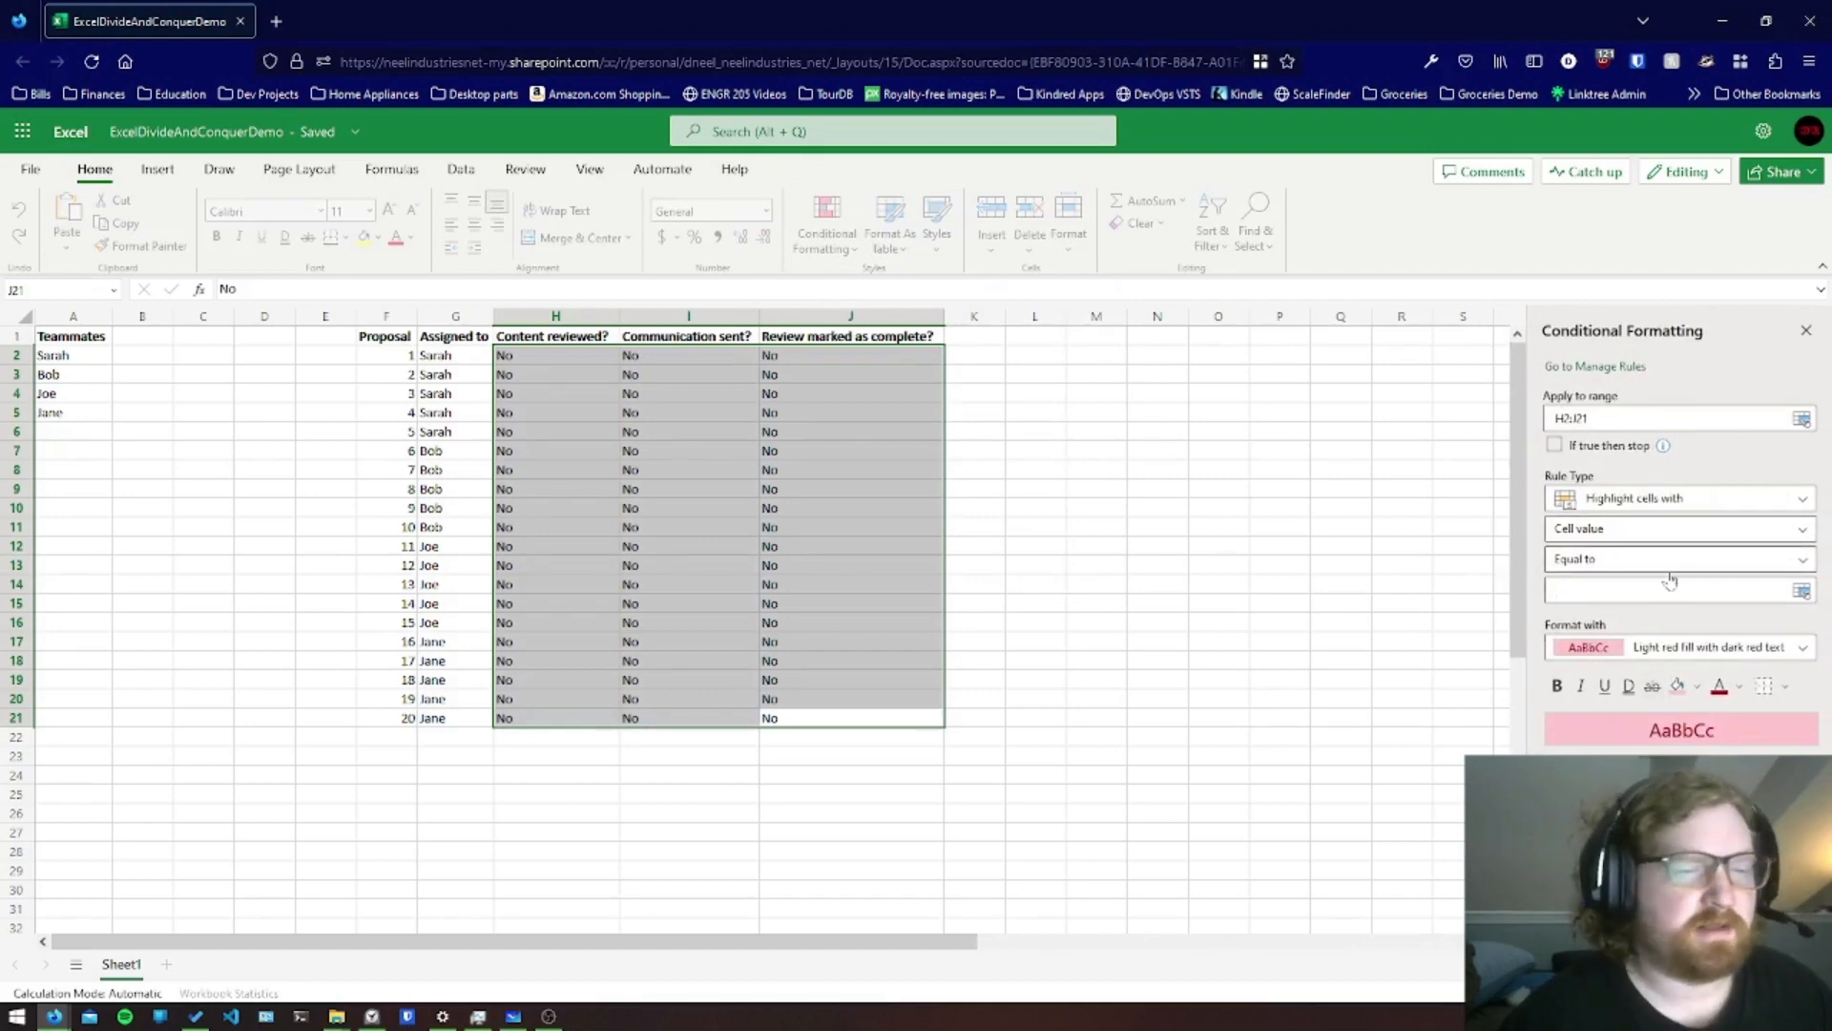
type("No")
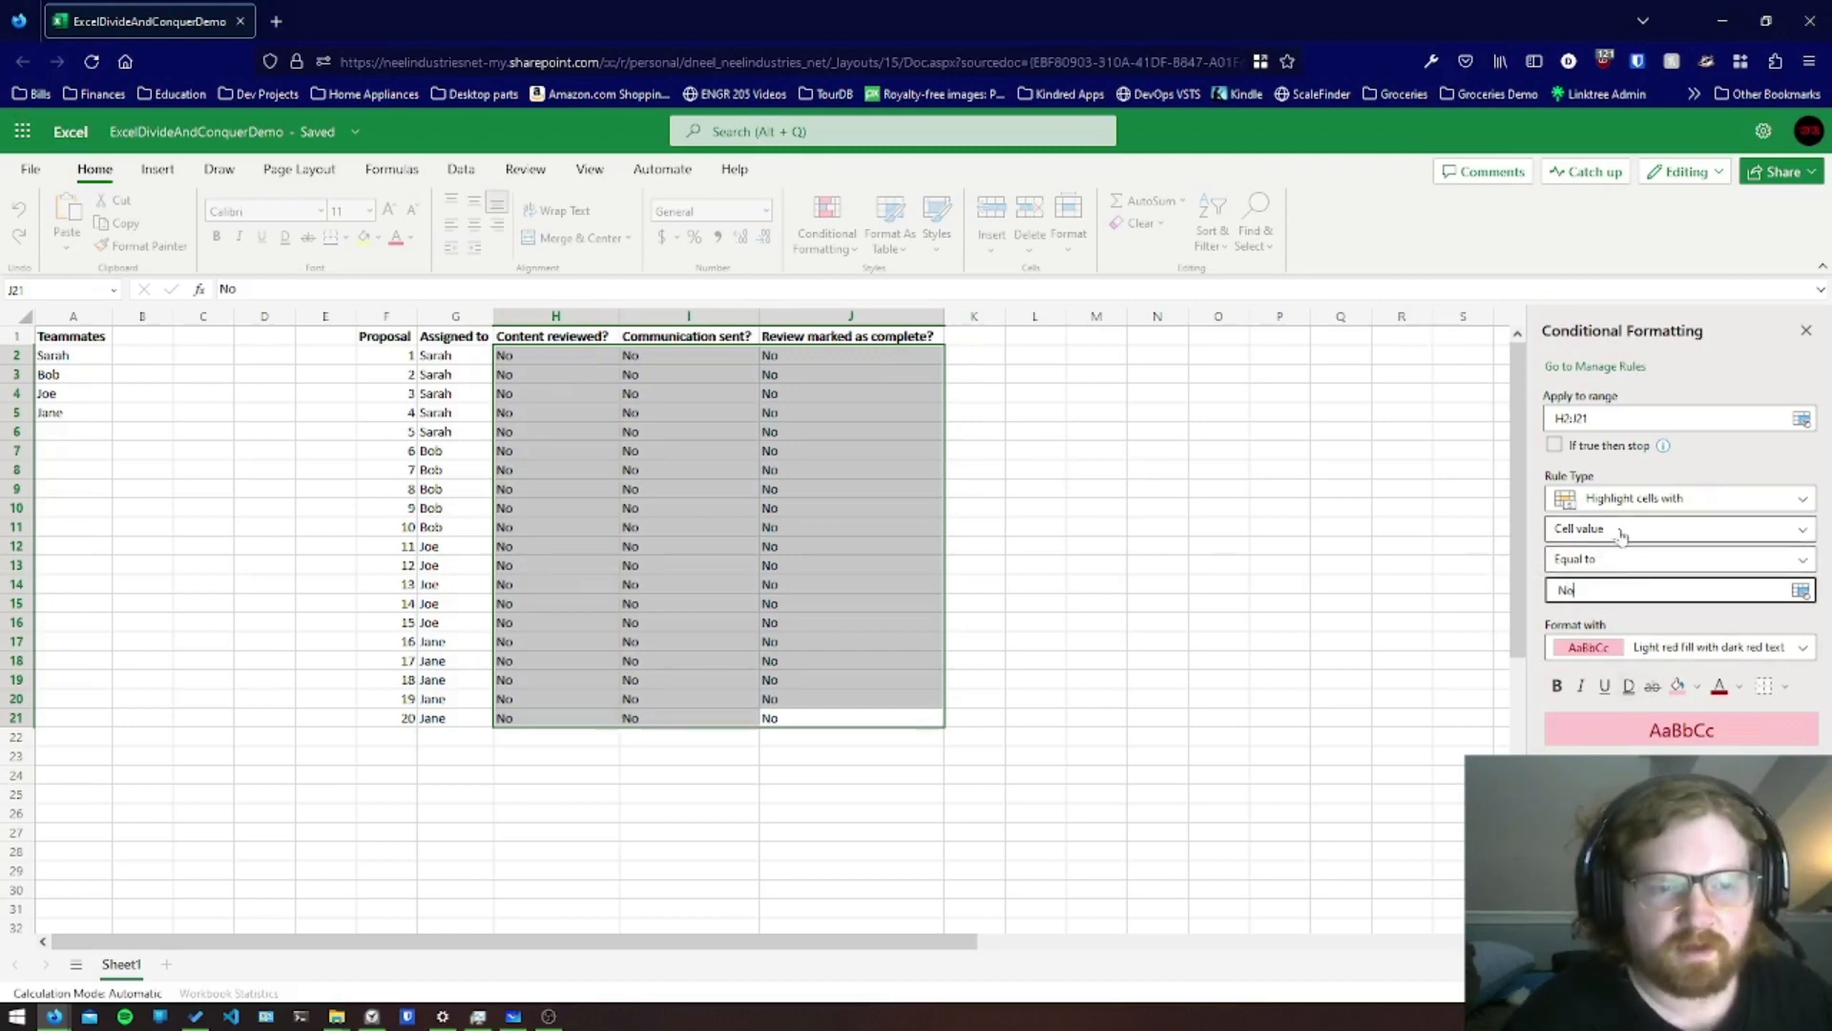
left_click(1618, 649)
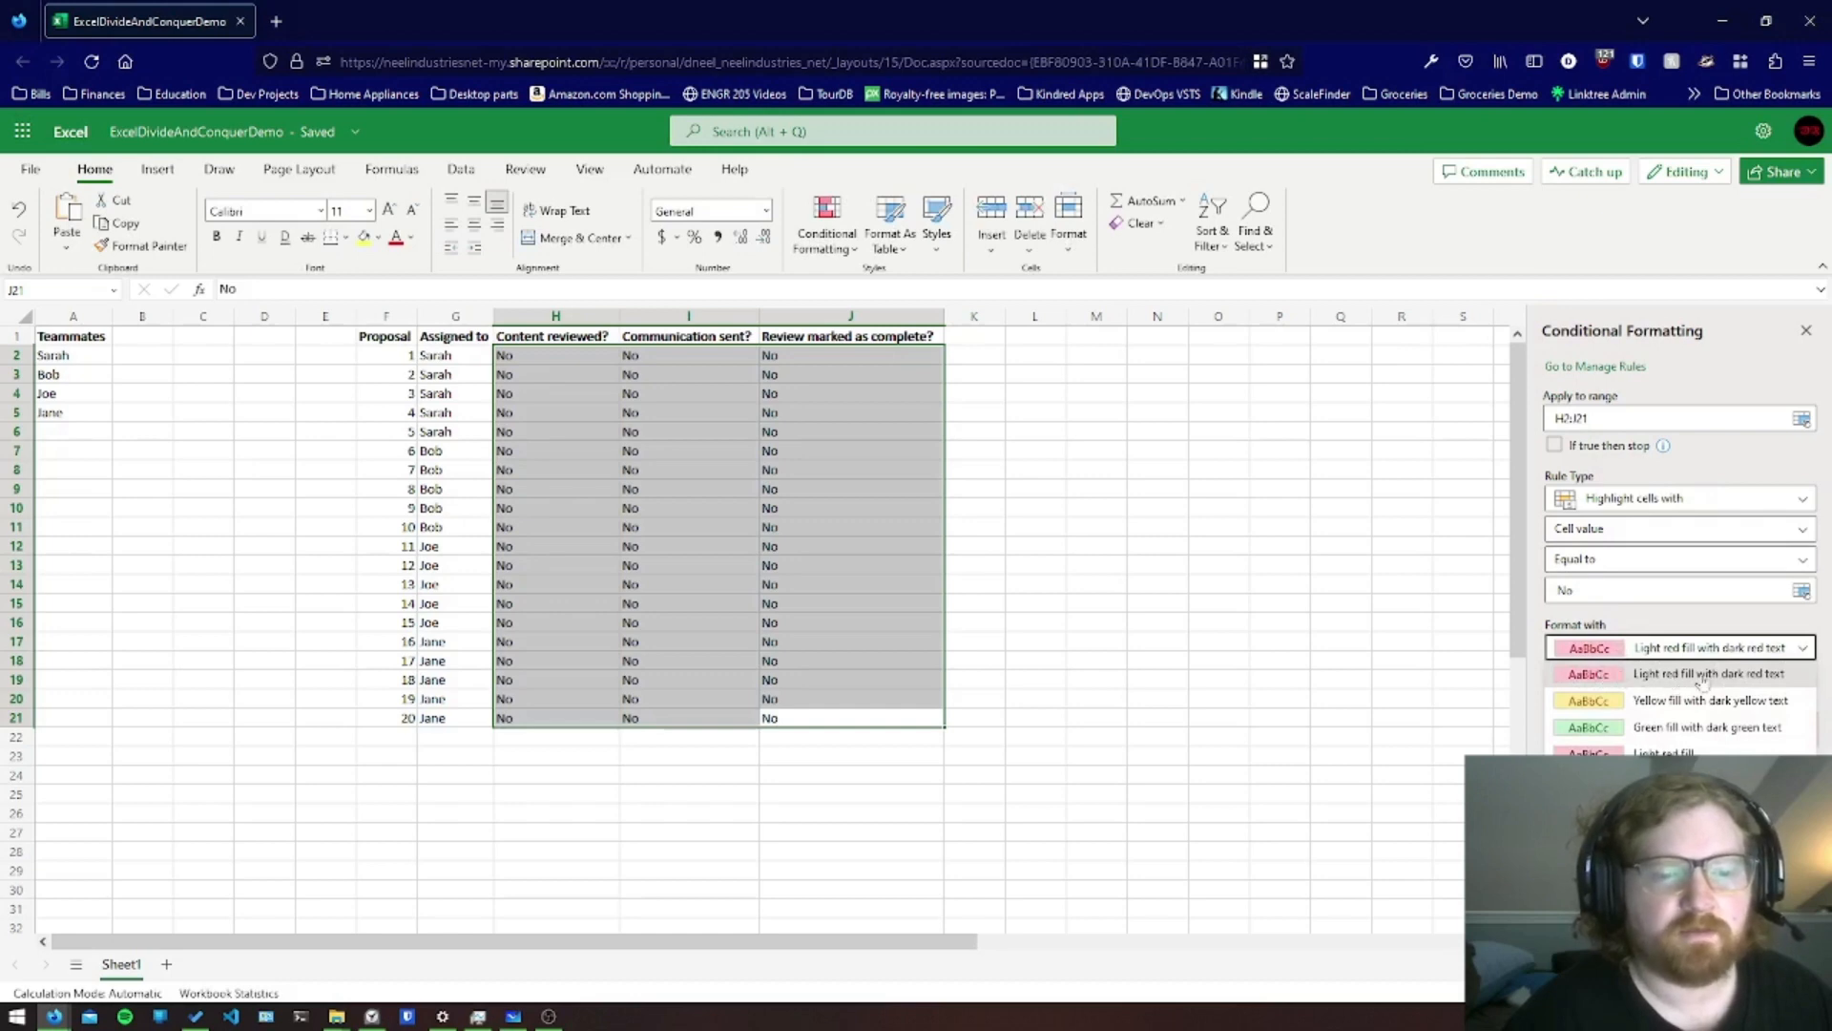
left_click(1731, 676)
left_click(1603, 779)
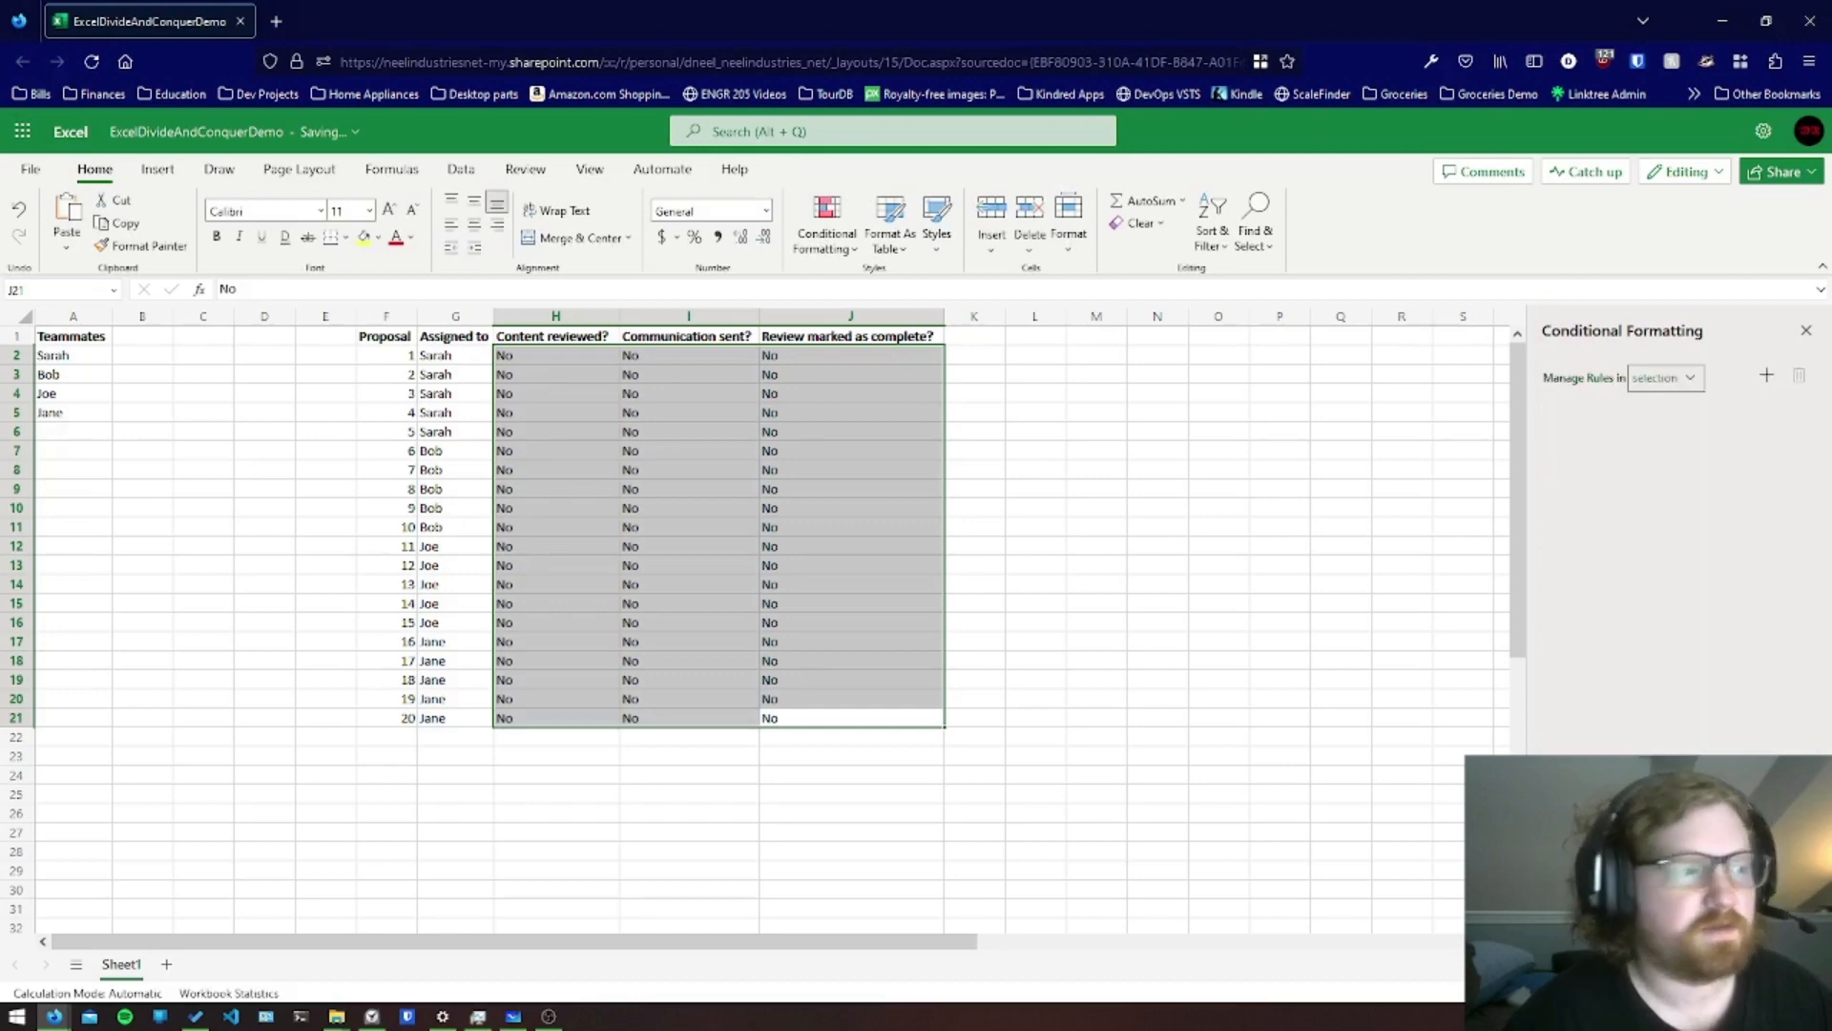
left_click(1089, 721)
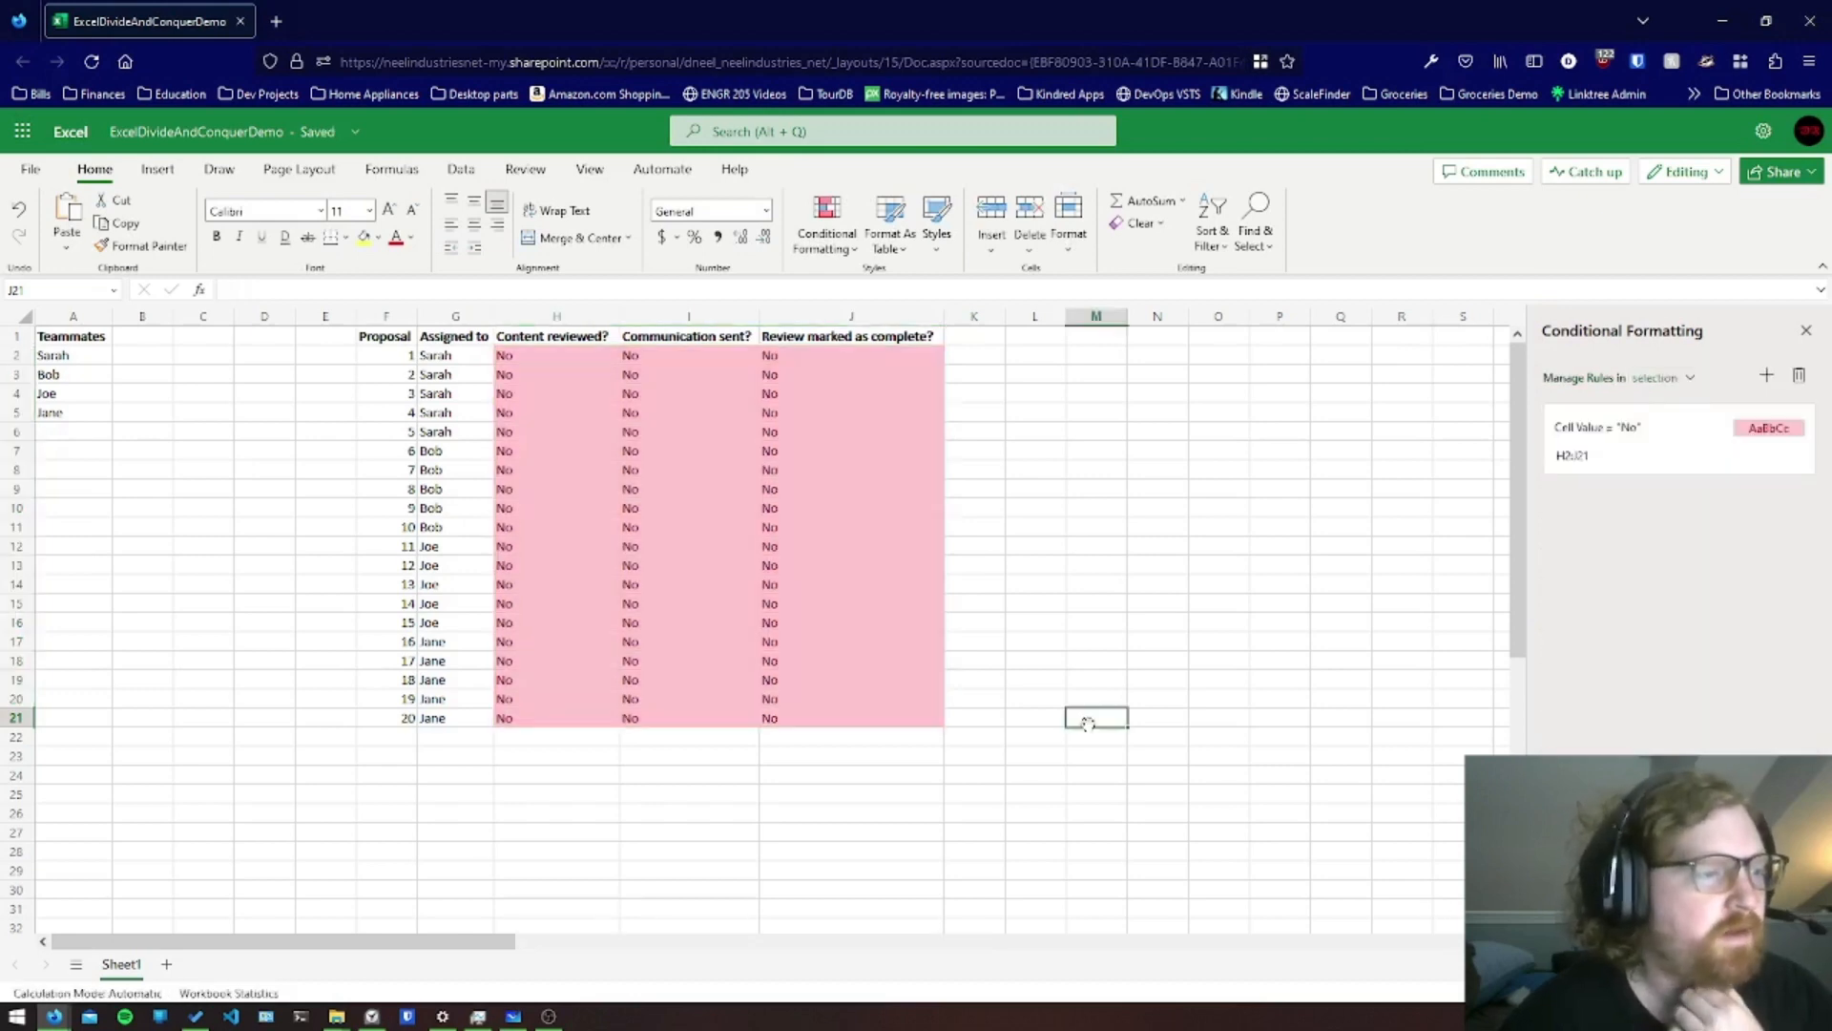
left_click(948, 676)
left_click_drag(560, 361, 891, 659)
left_click(909, 619)
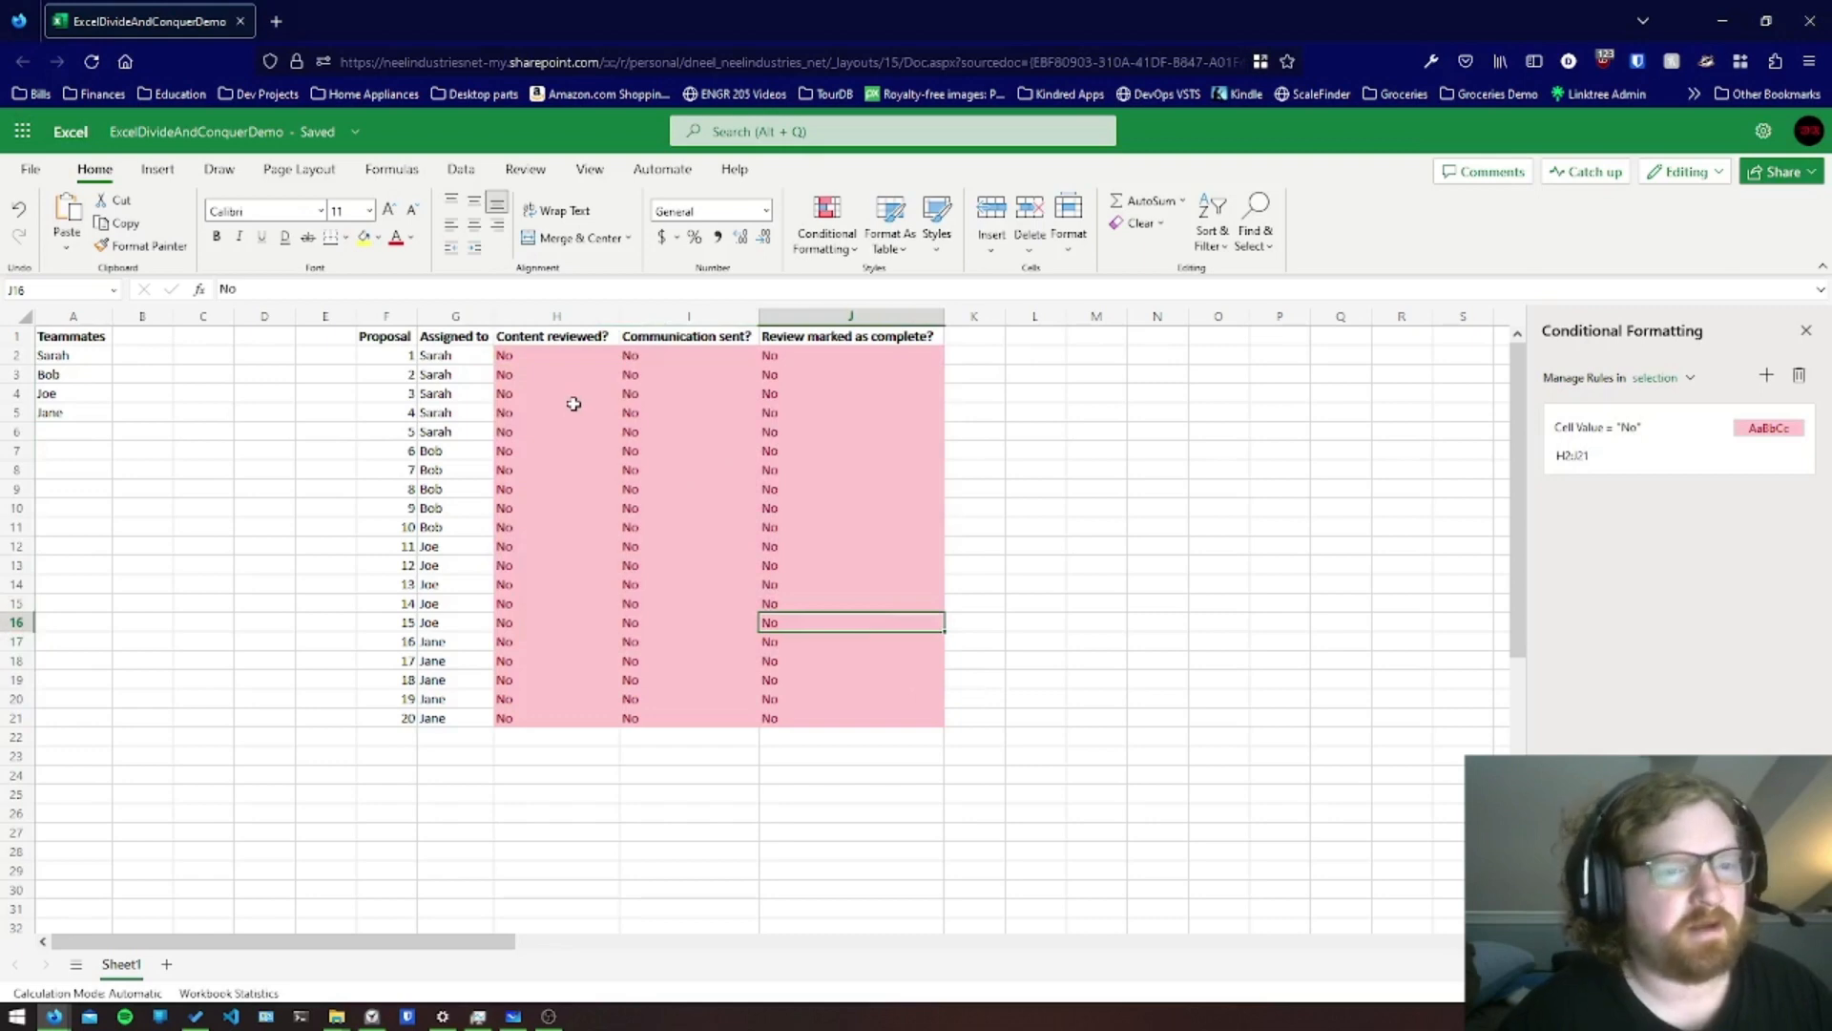
Test the formatting rule by entering Yes in H2 under Content reviewed?, and undo the entry
left_click(590, 360)
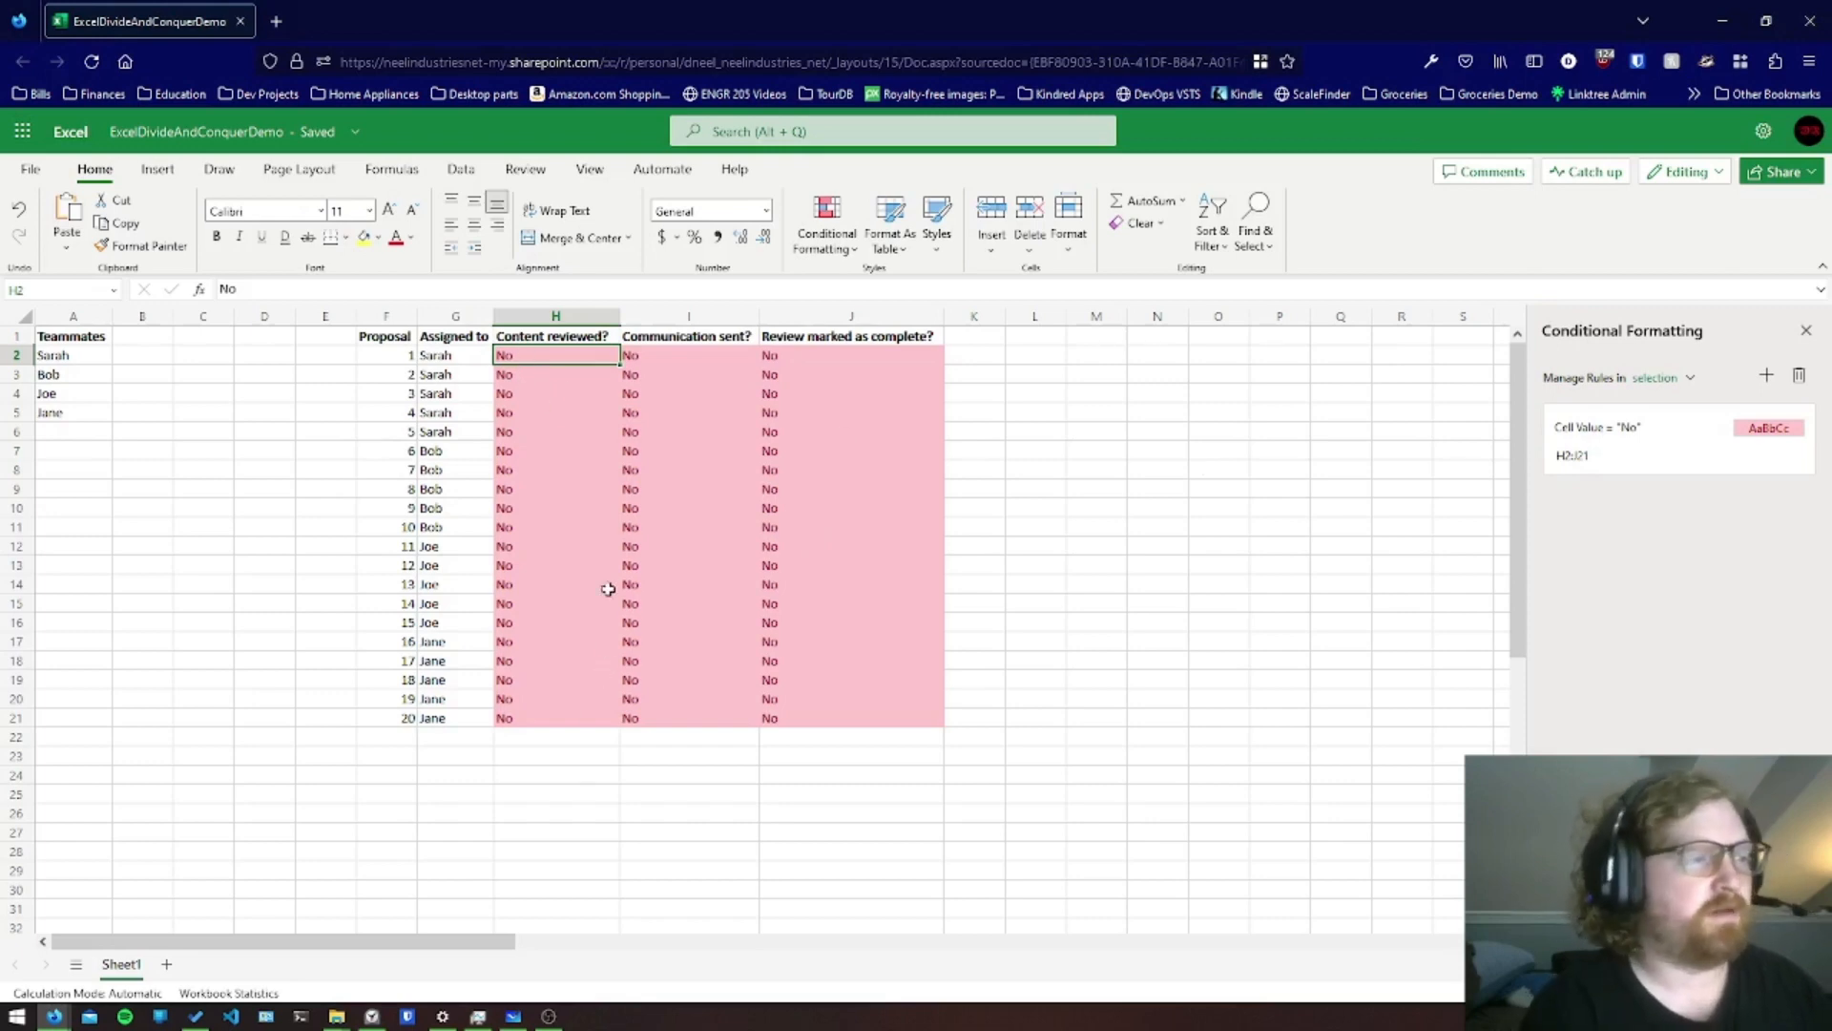
type("Yes")
key("Return")
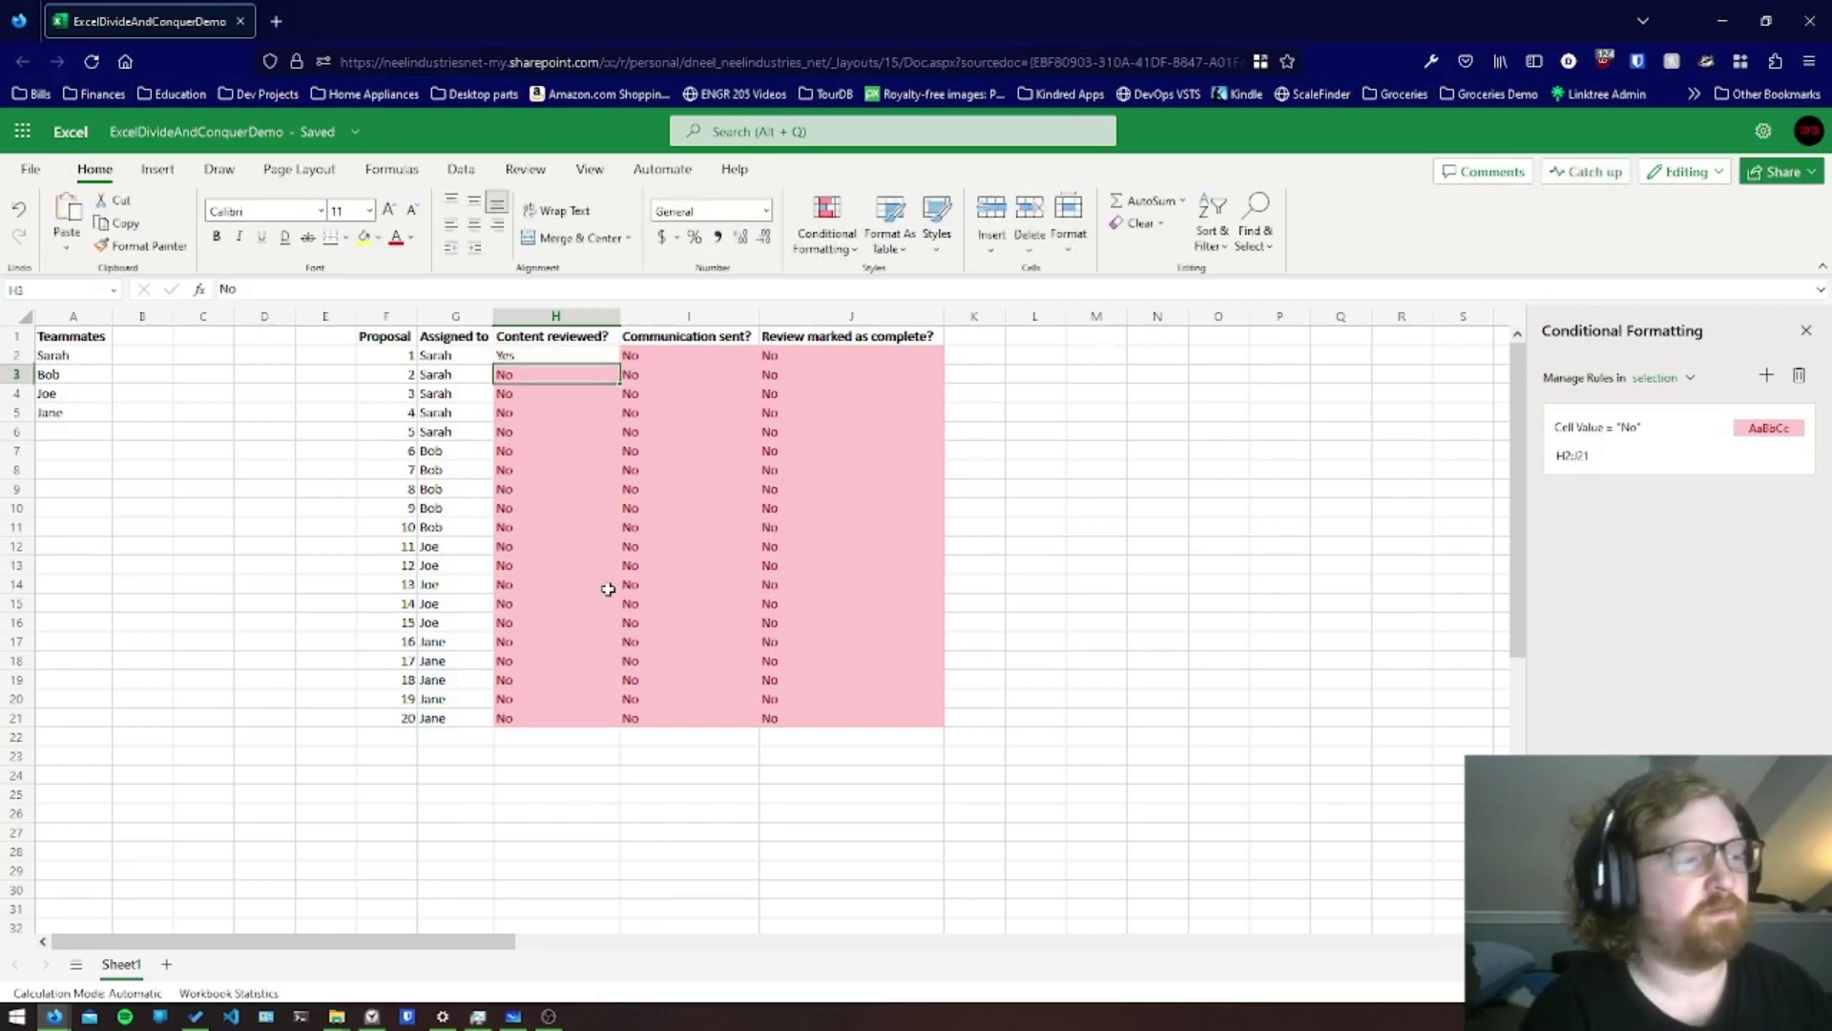
key("ctrl+z")
Test the formatting rule with the text asd in H3 and with H4 cleared, undoing each change
type("asd")
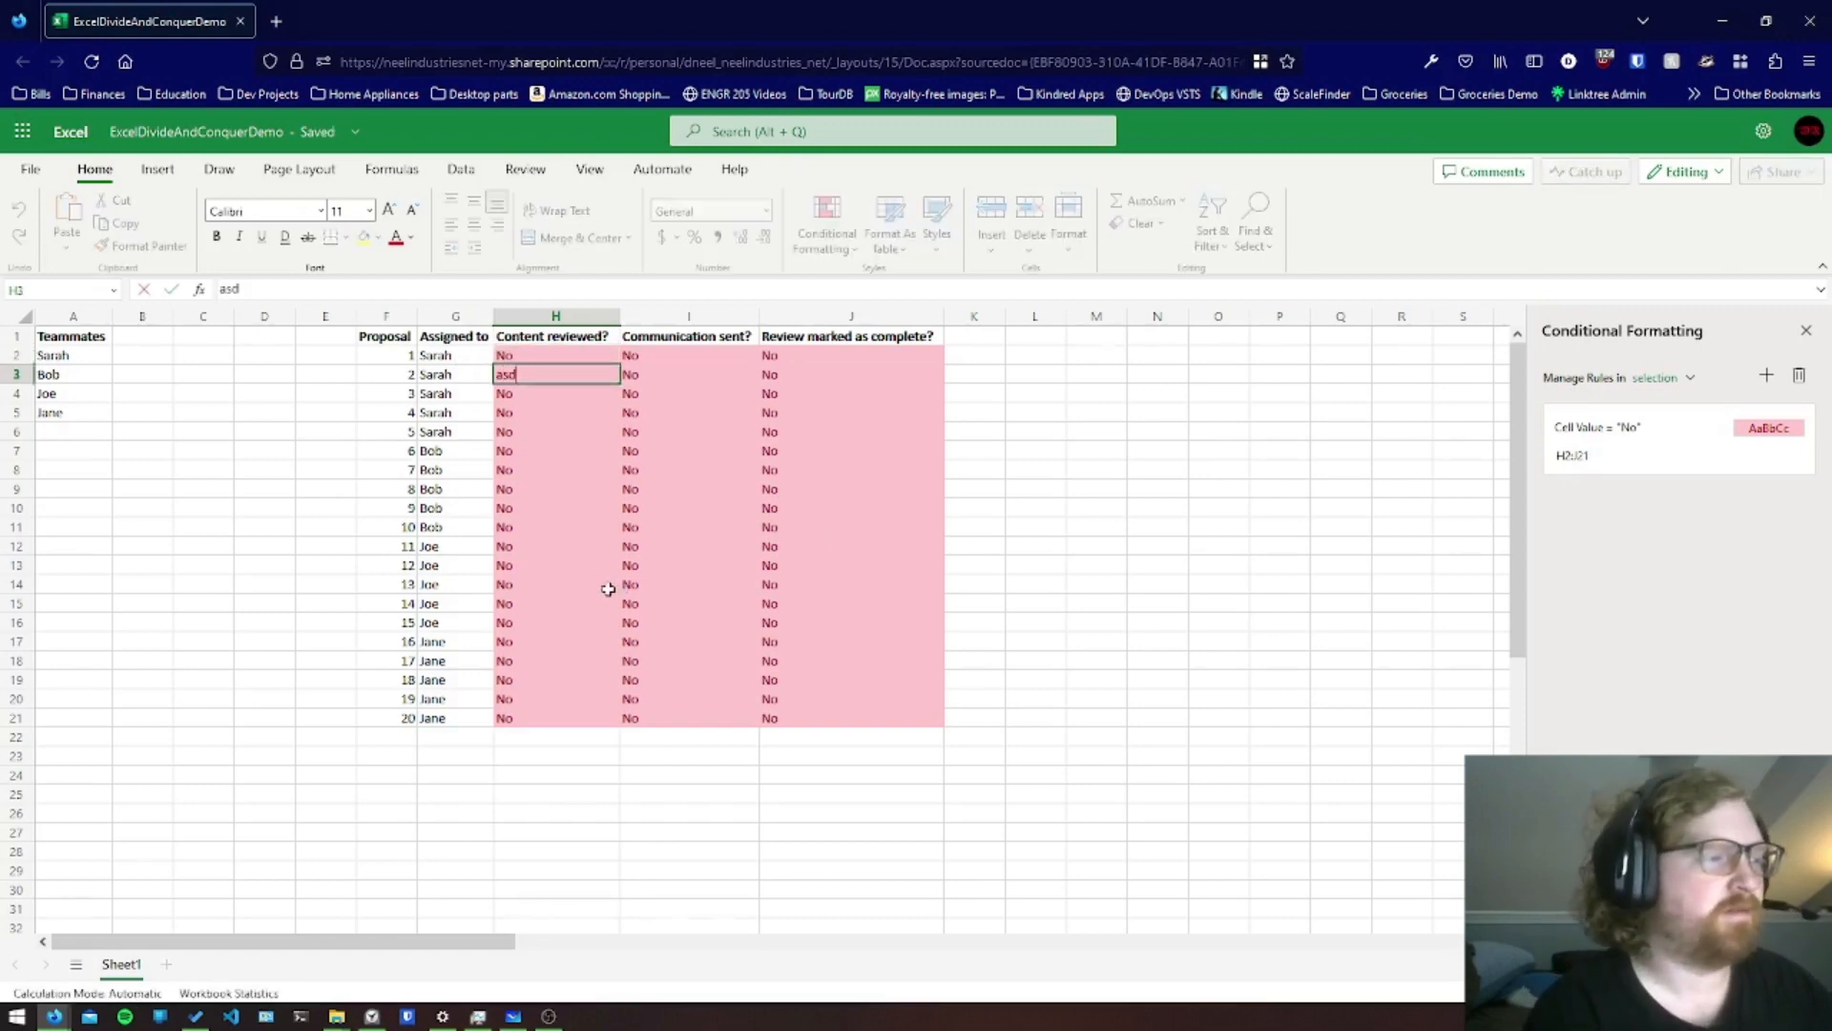
key("Return")
key("ctrl+z")
key("BackSpace")
key("Return")
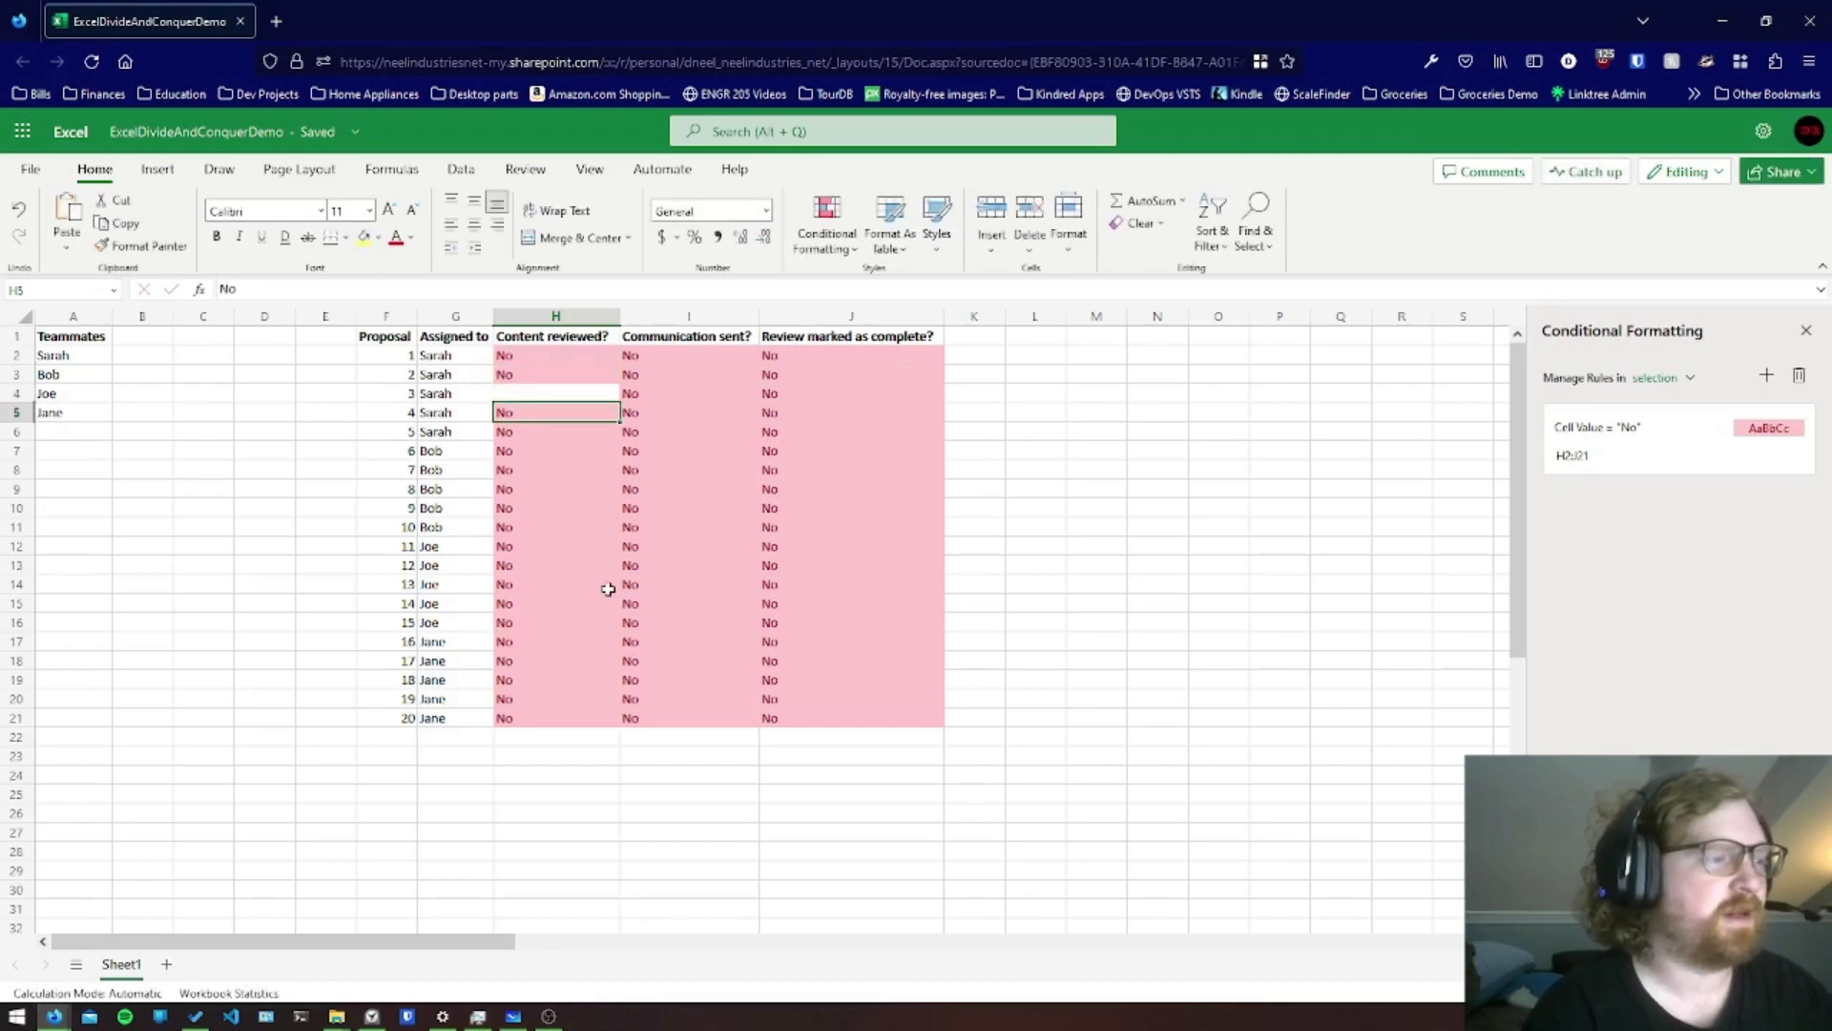
key("ctrl+z")
Add a conditional formatting rule to H2:J21 giving cells equal to Yes a green fill with dark green text
key("Up")
key("Up")
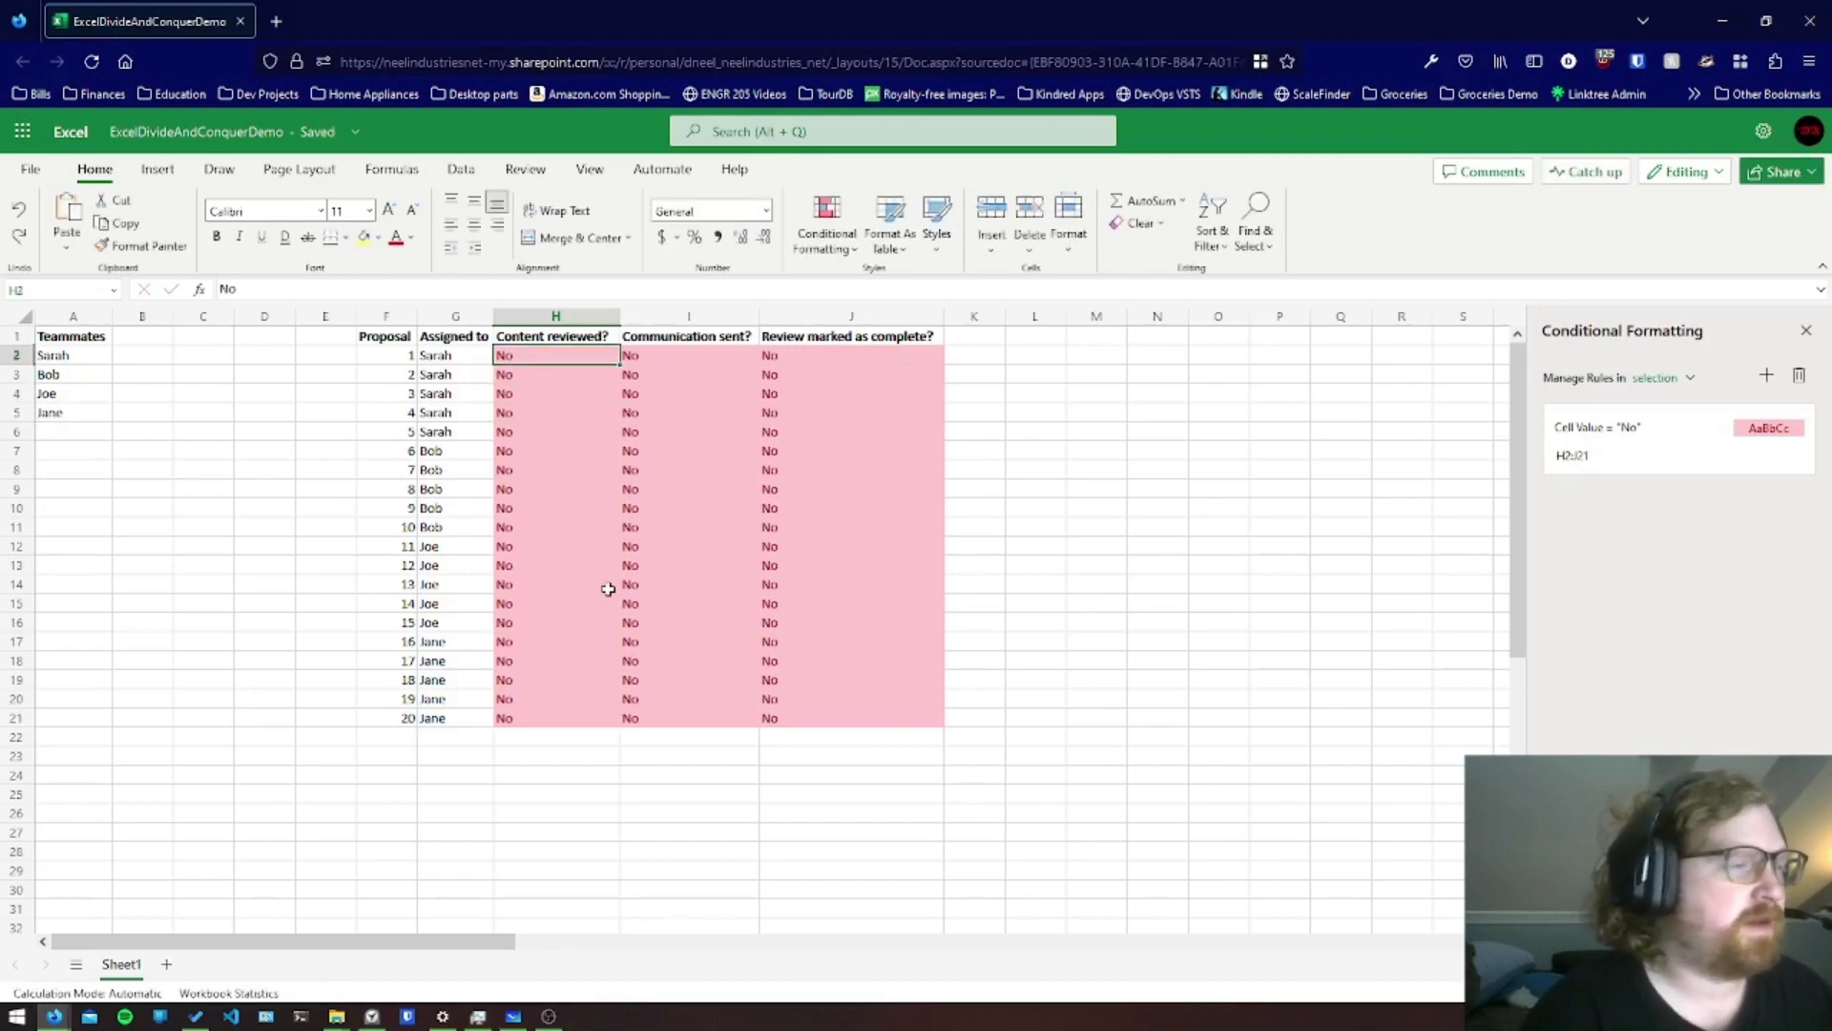
key("shift+Right")
key("shift+Right")
key("shift+Down")
key("shift+Down")
key("shift+Down")
key("shift+Down")
key("shift+Down")
key("shift+Down")
key("shift+Down")
key("shift+Down")
key("shift+Down")
key("shift+Down")
key("shift+Down")
key("shift+Down")
key("shift+Down")
key("shift+Down")
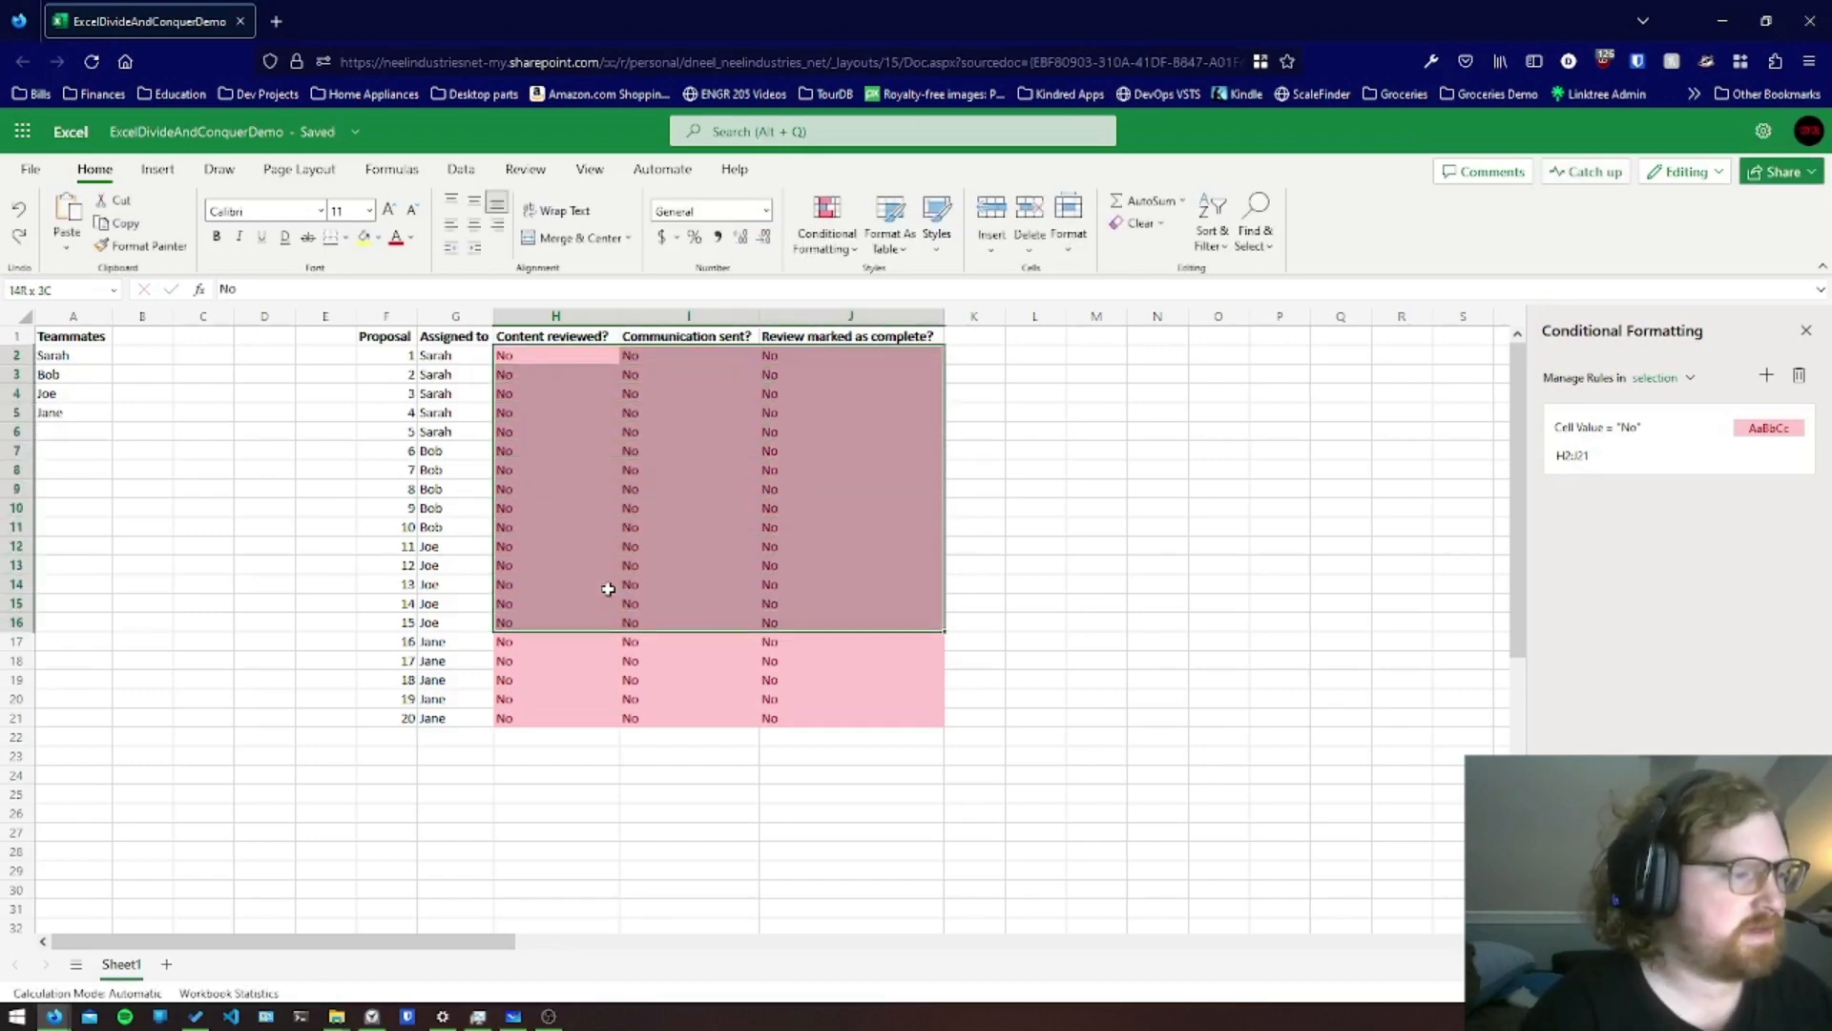
key("shift+Down")
key("shift+Down")
key("shift+Down")
key("shift+Down")
key("shift+Down")
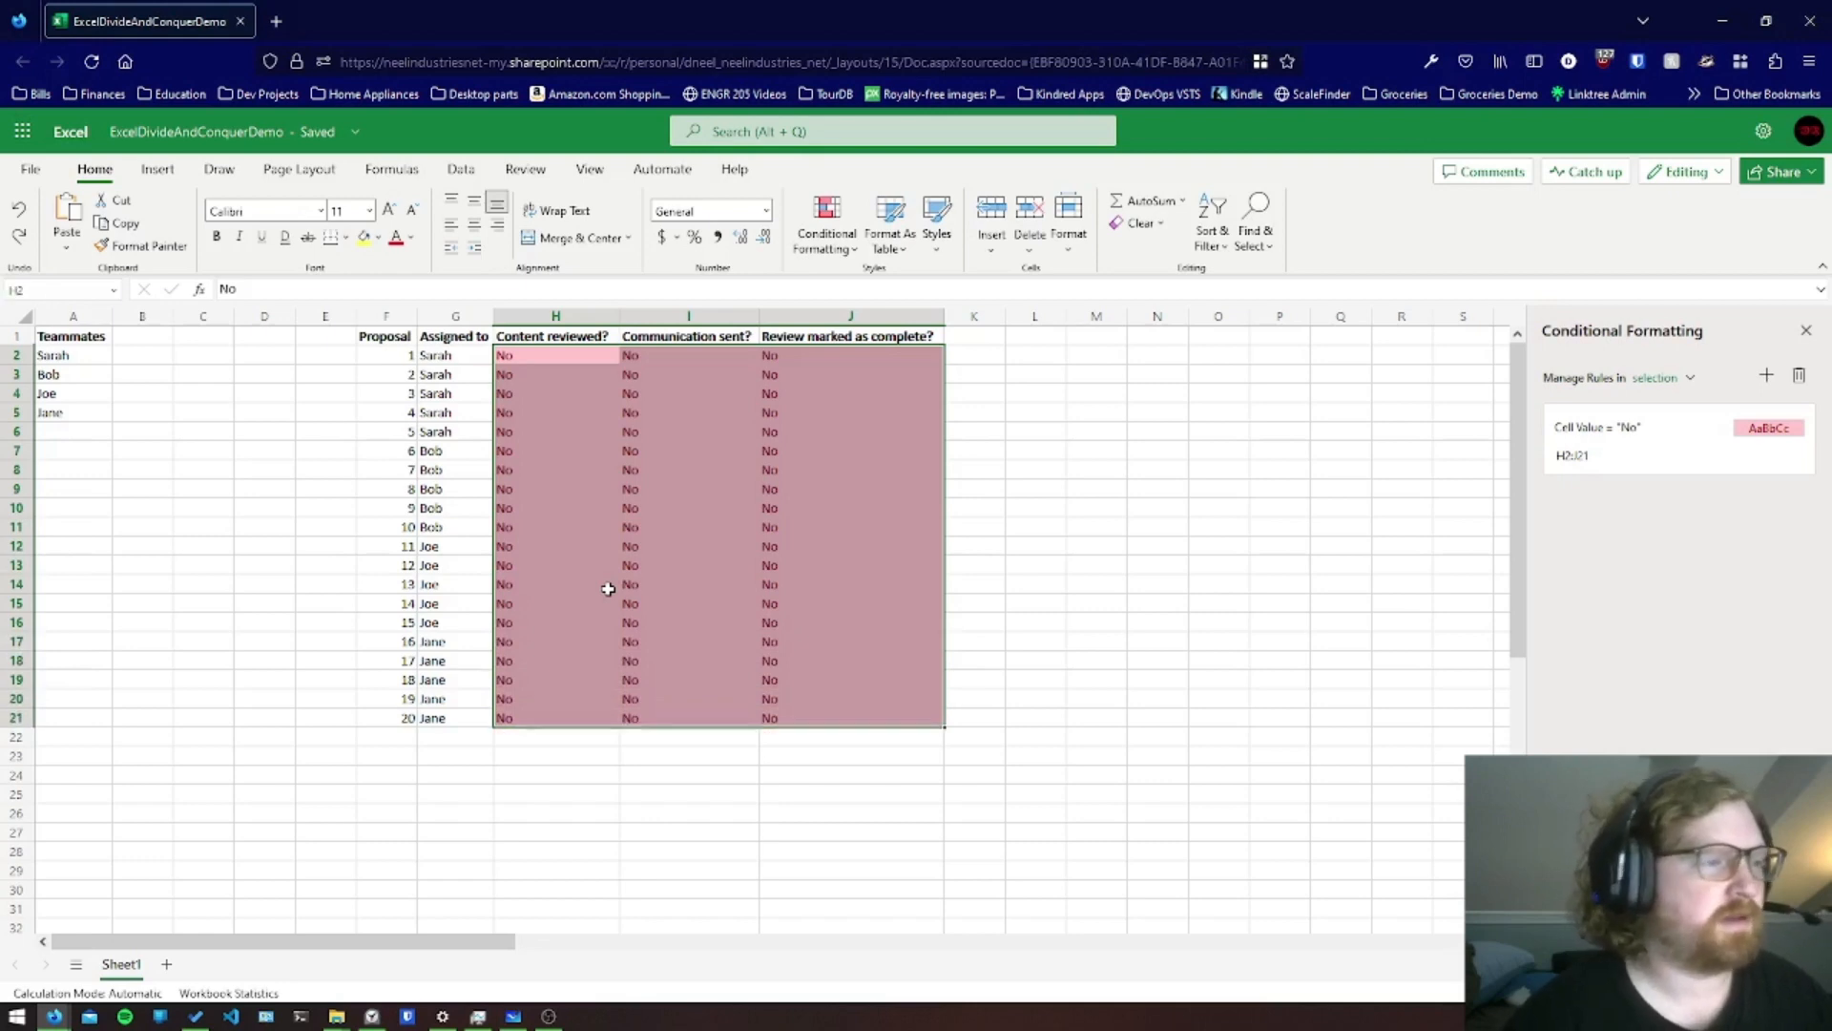
left_click(807, 220)
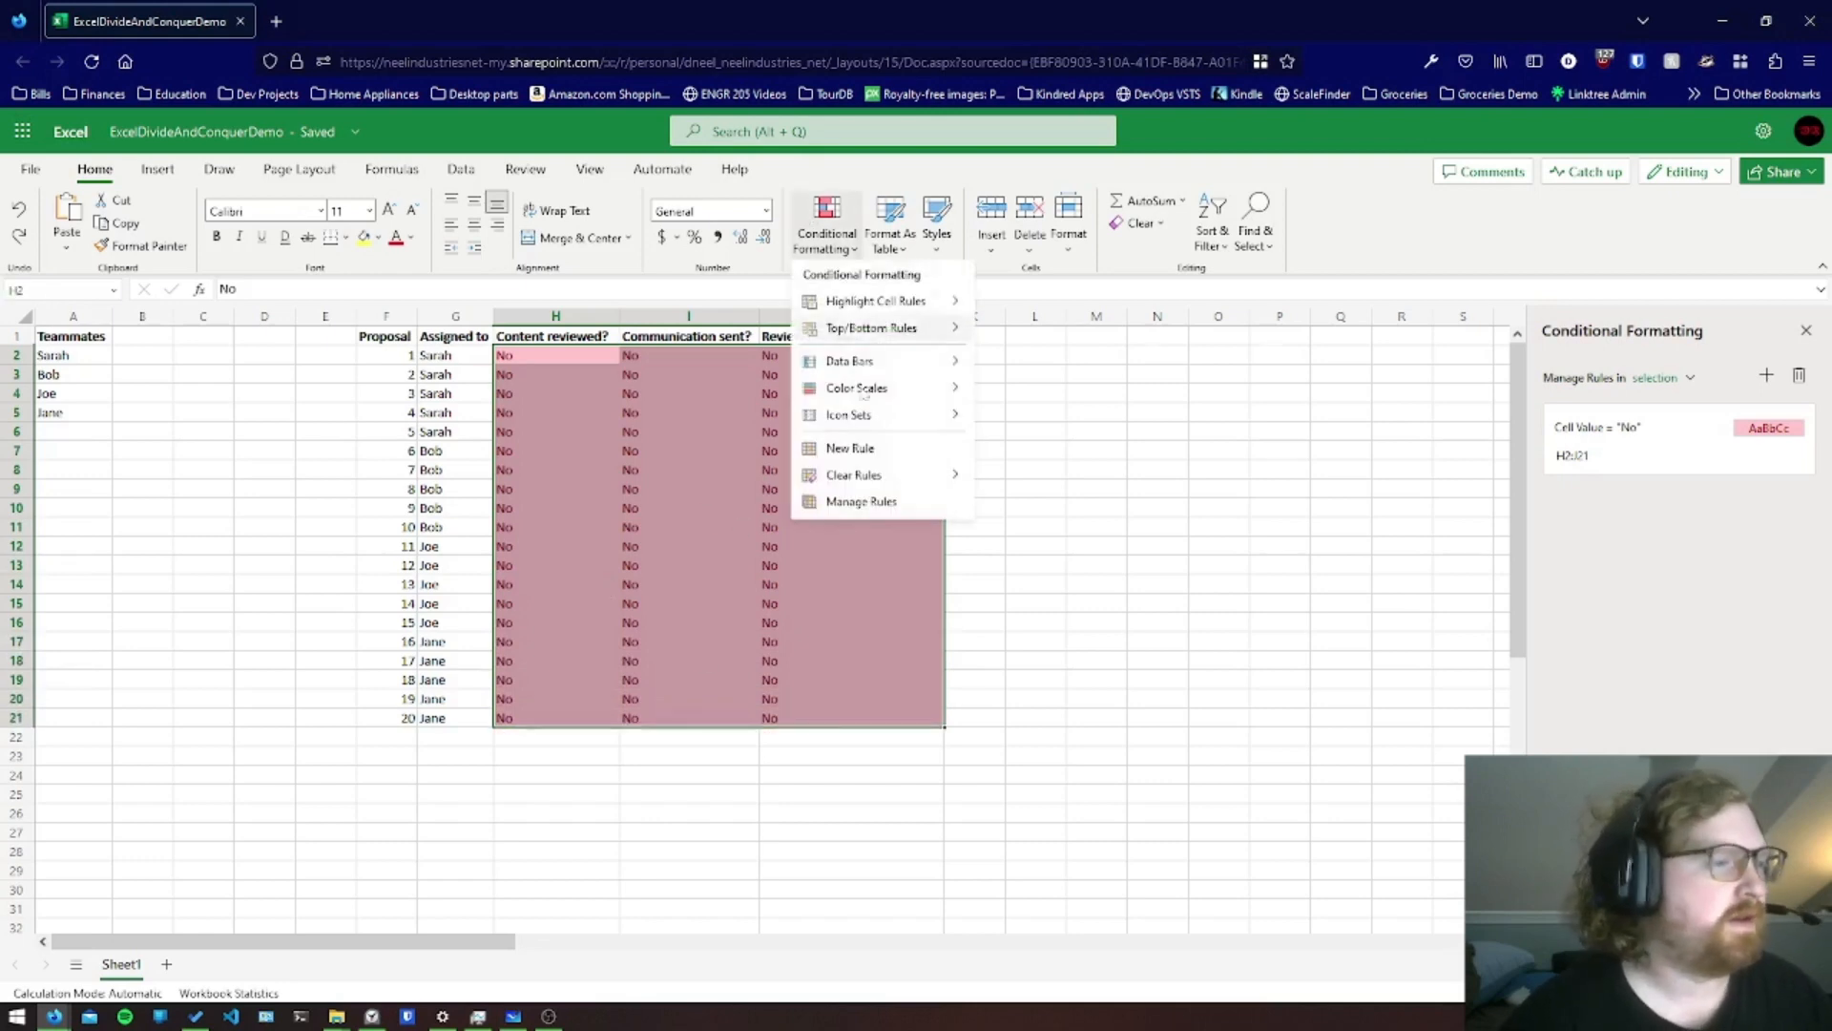
mouse_move(862, 303)
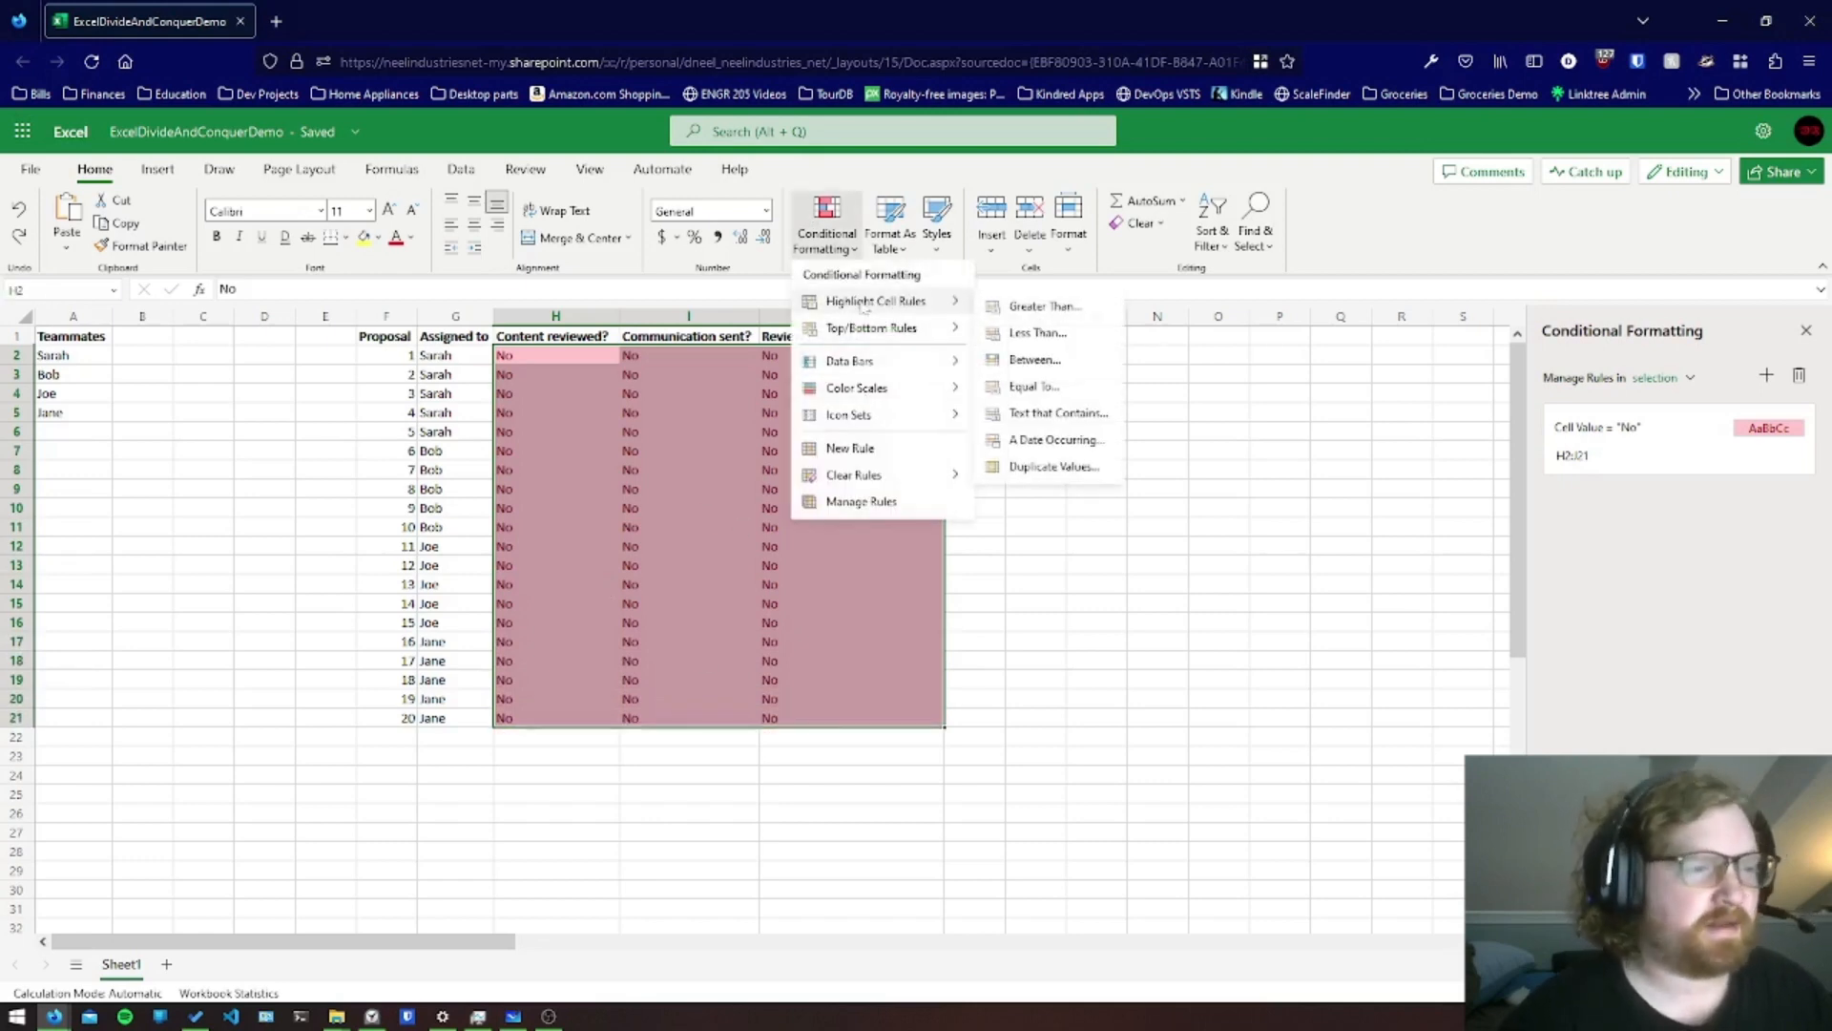
left_click(1034, 387)
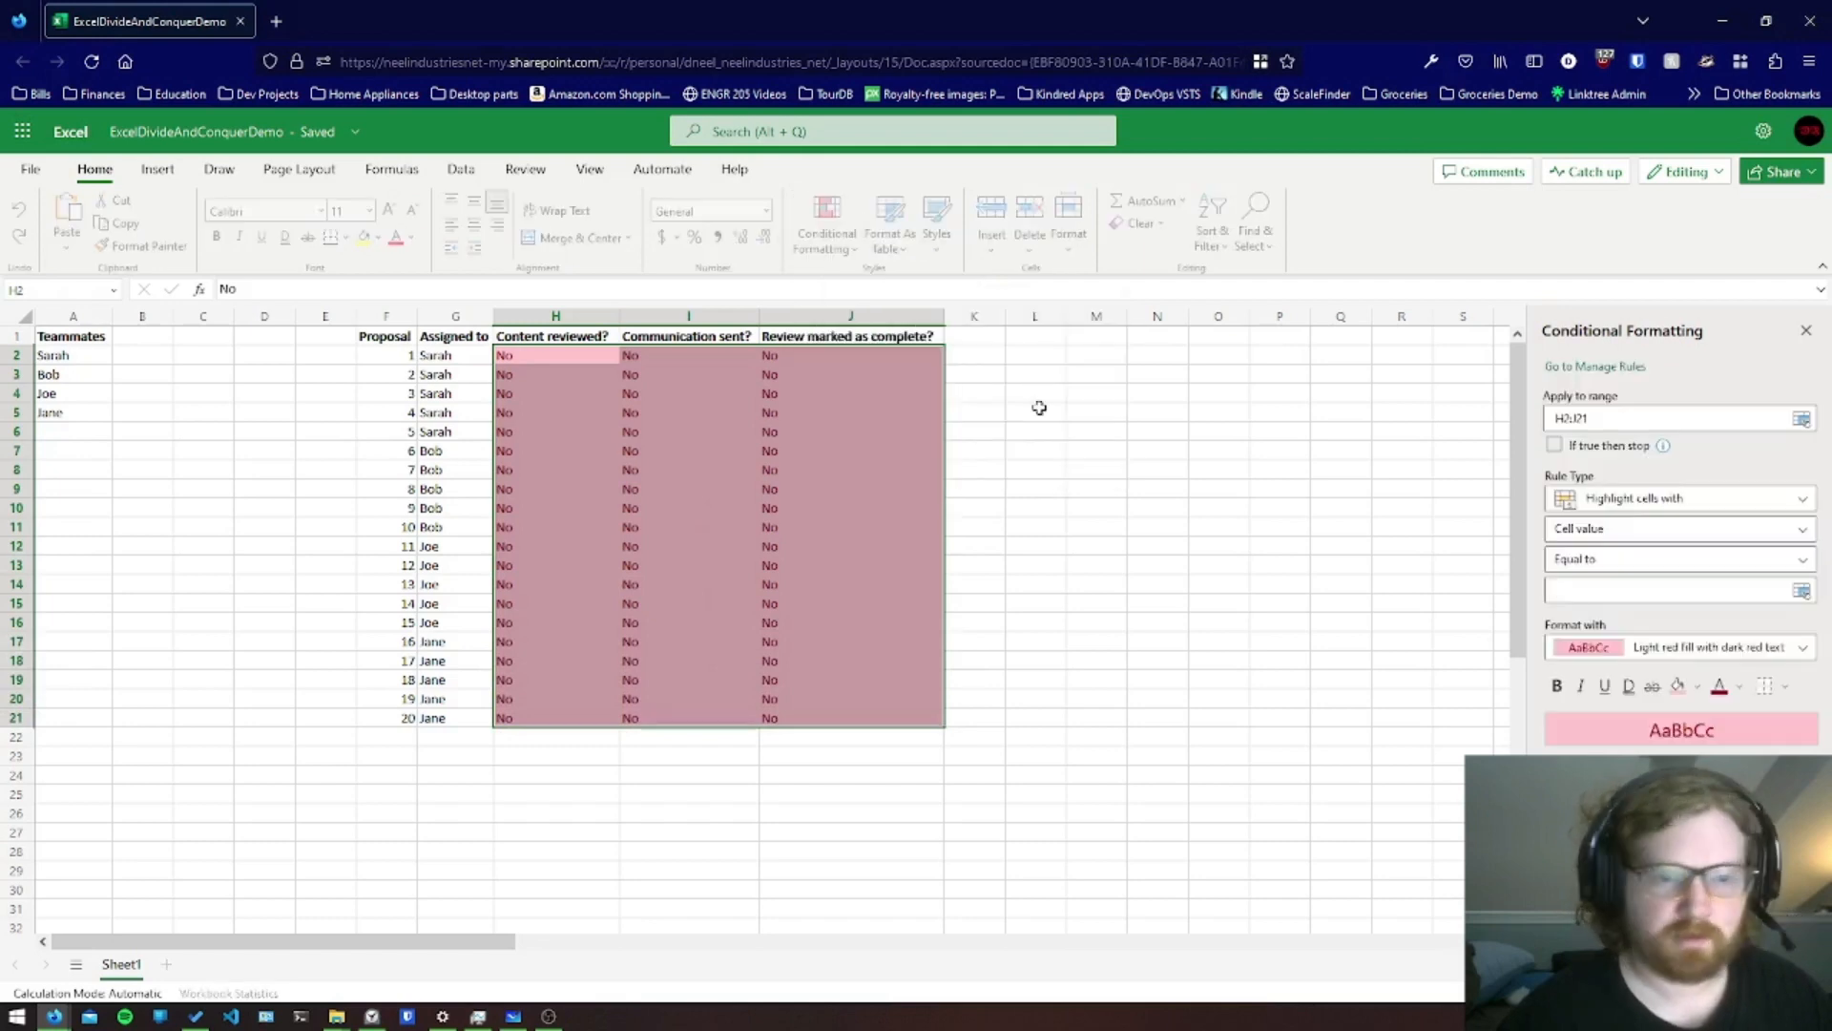
type("Yes")
left_click(1622, 647)
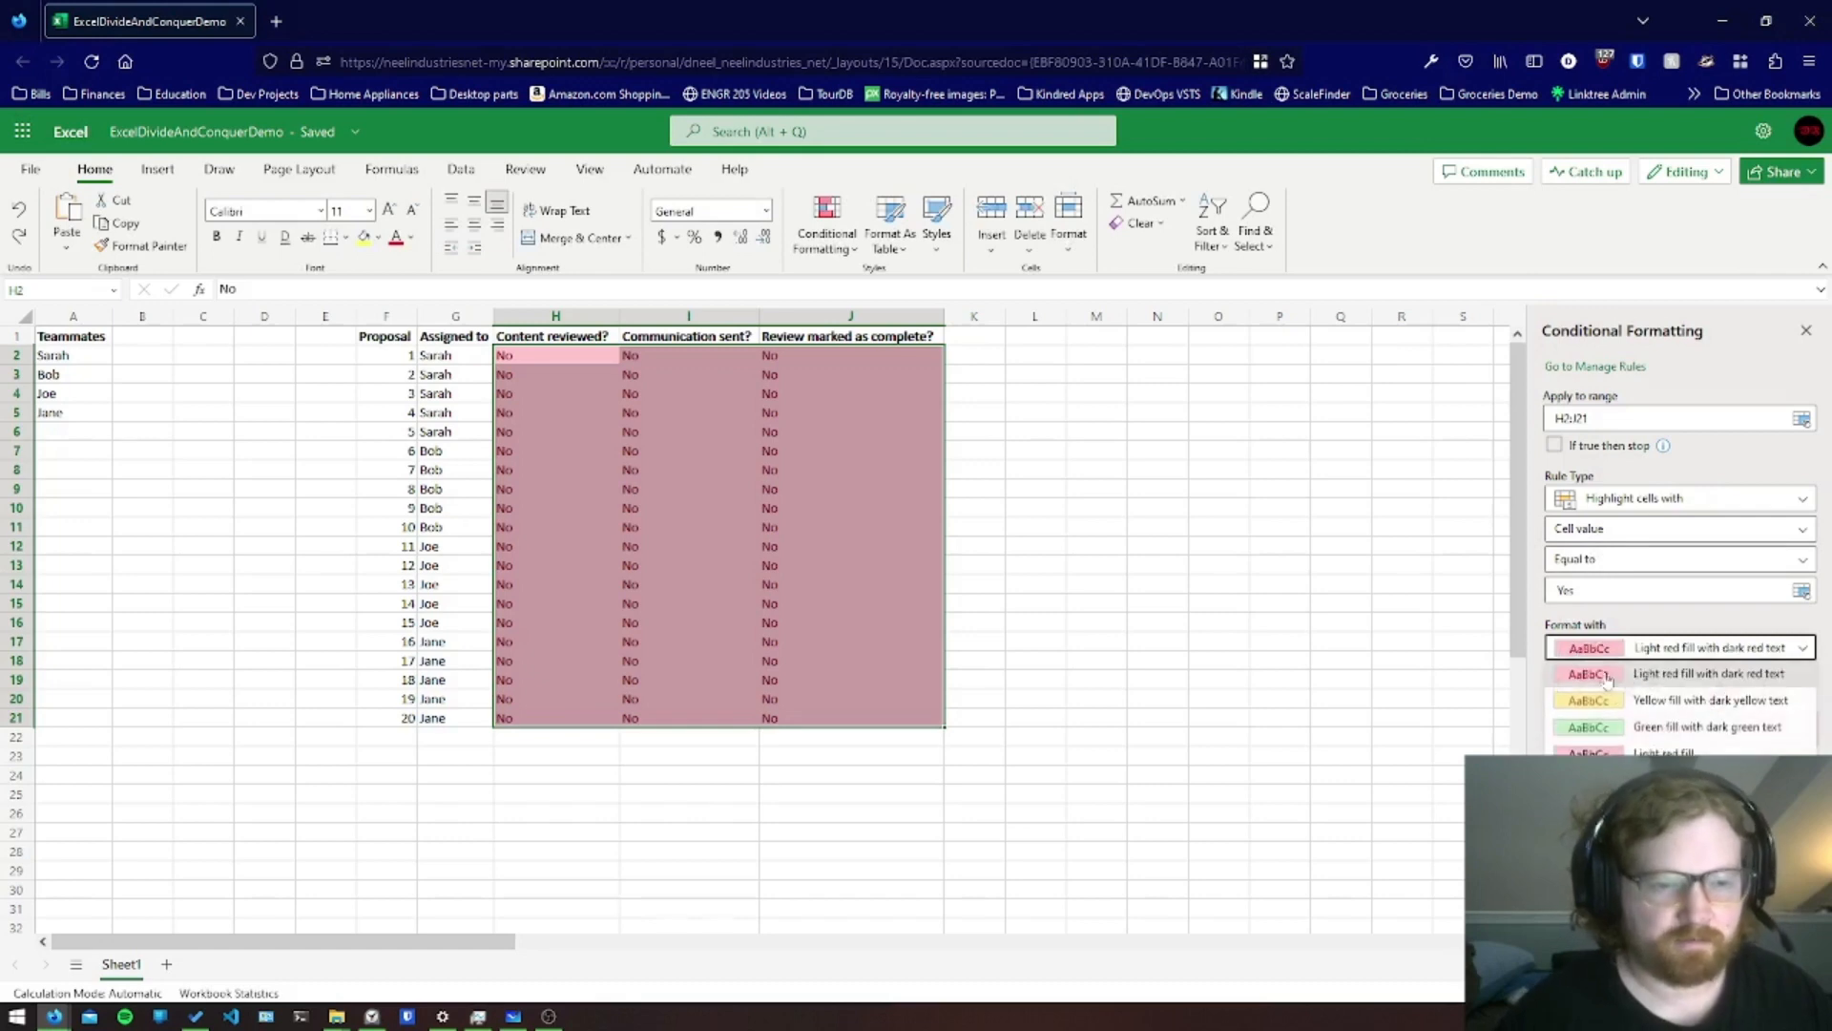
left_click(1658, 730)
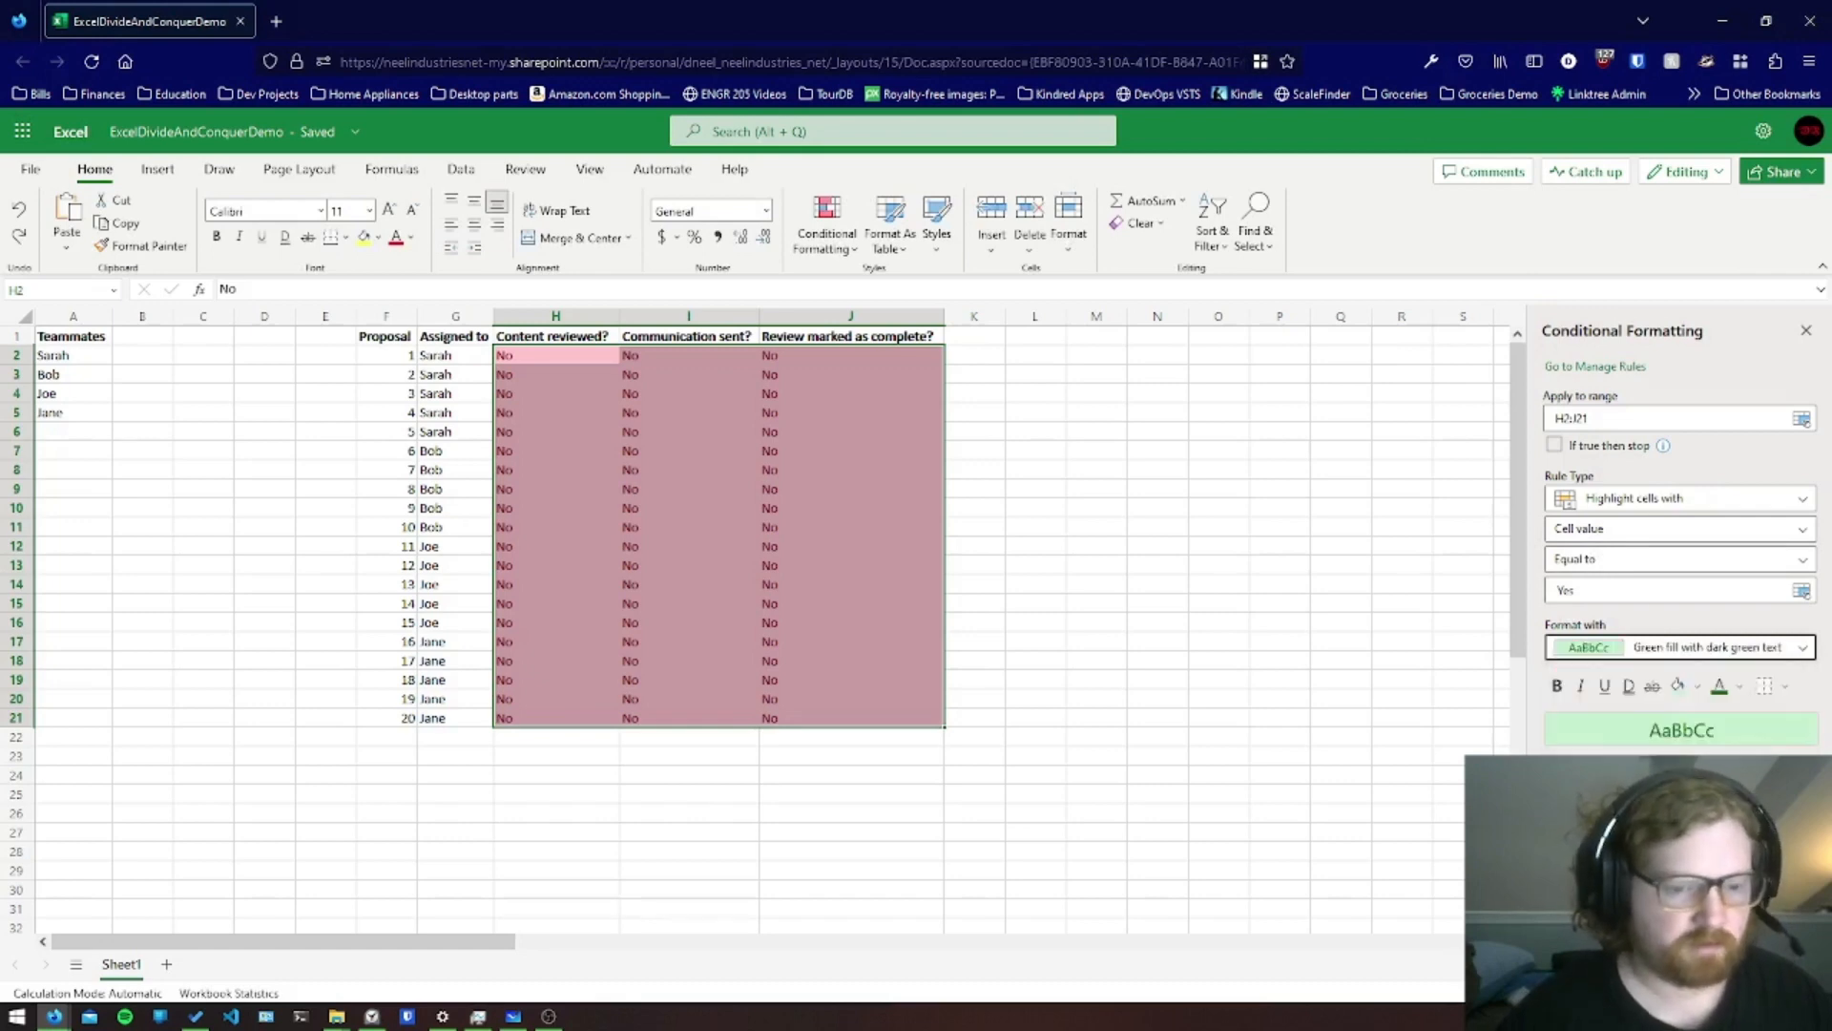
left_click(1608, 778)
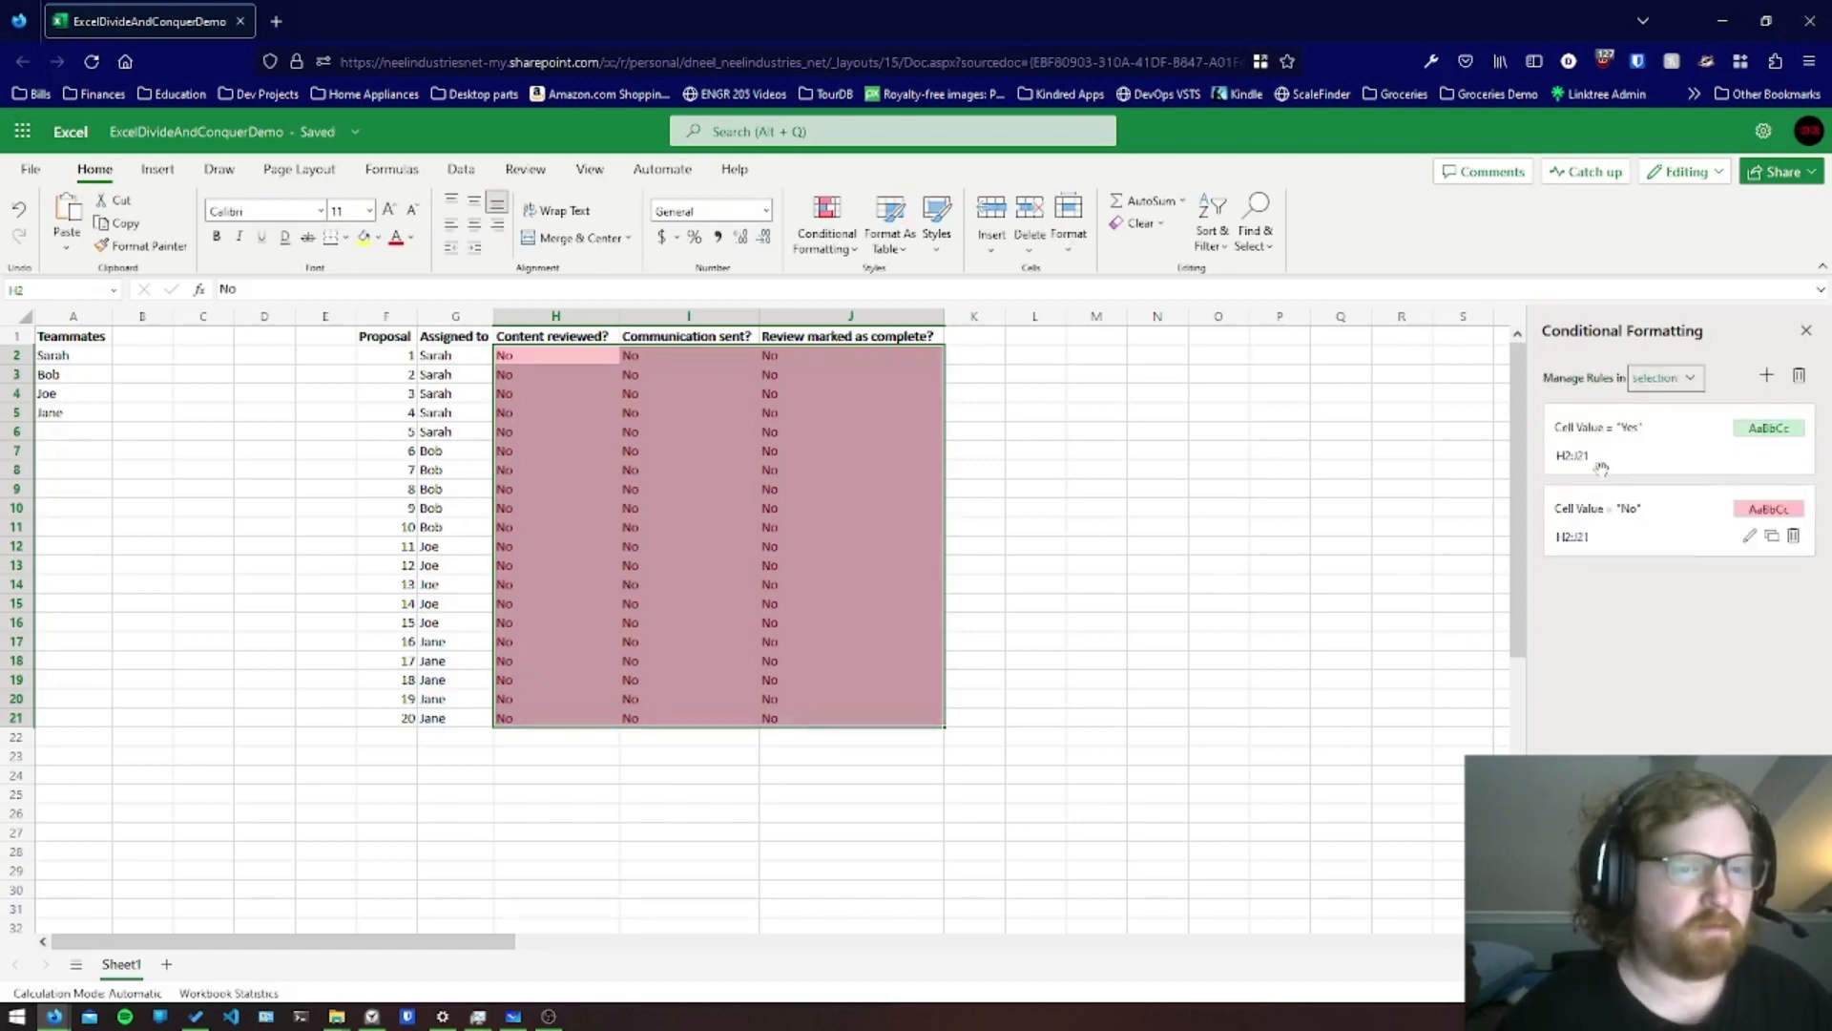
Add a third rule for H2:J21 giving cells equal to InProgress a yellow fill with dark yellow text
left_click(1766, 375)
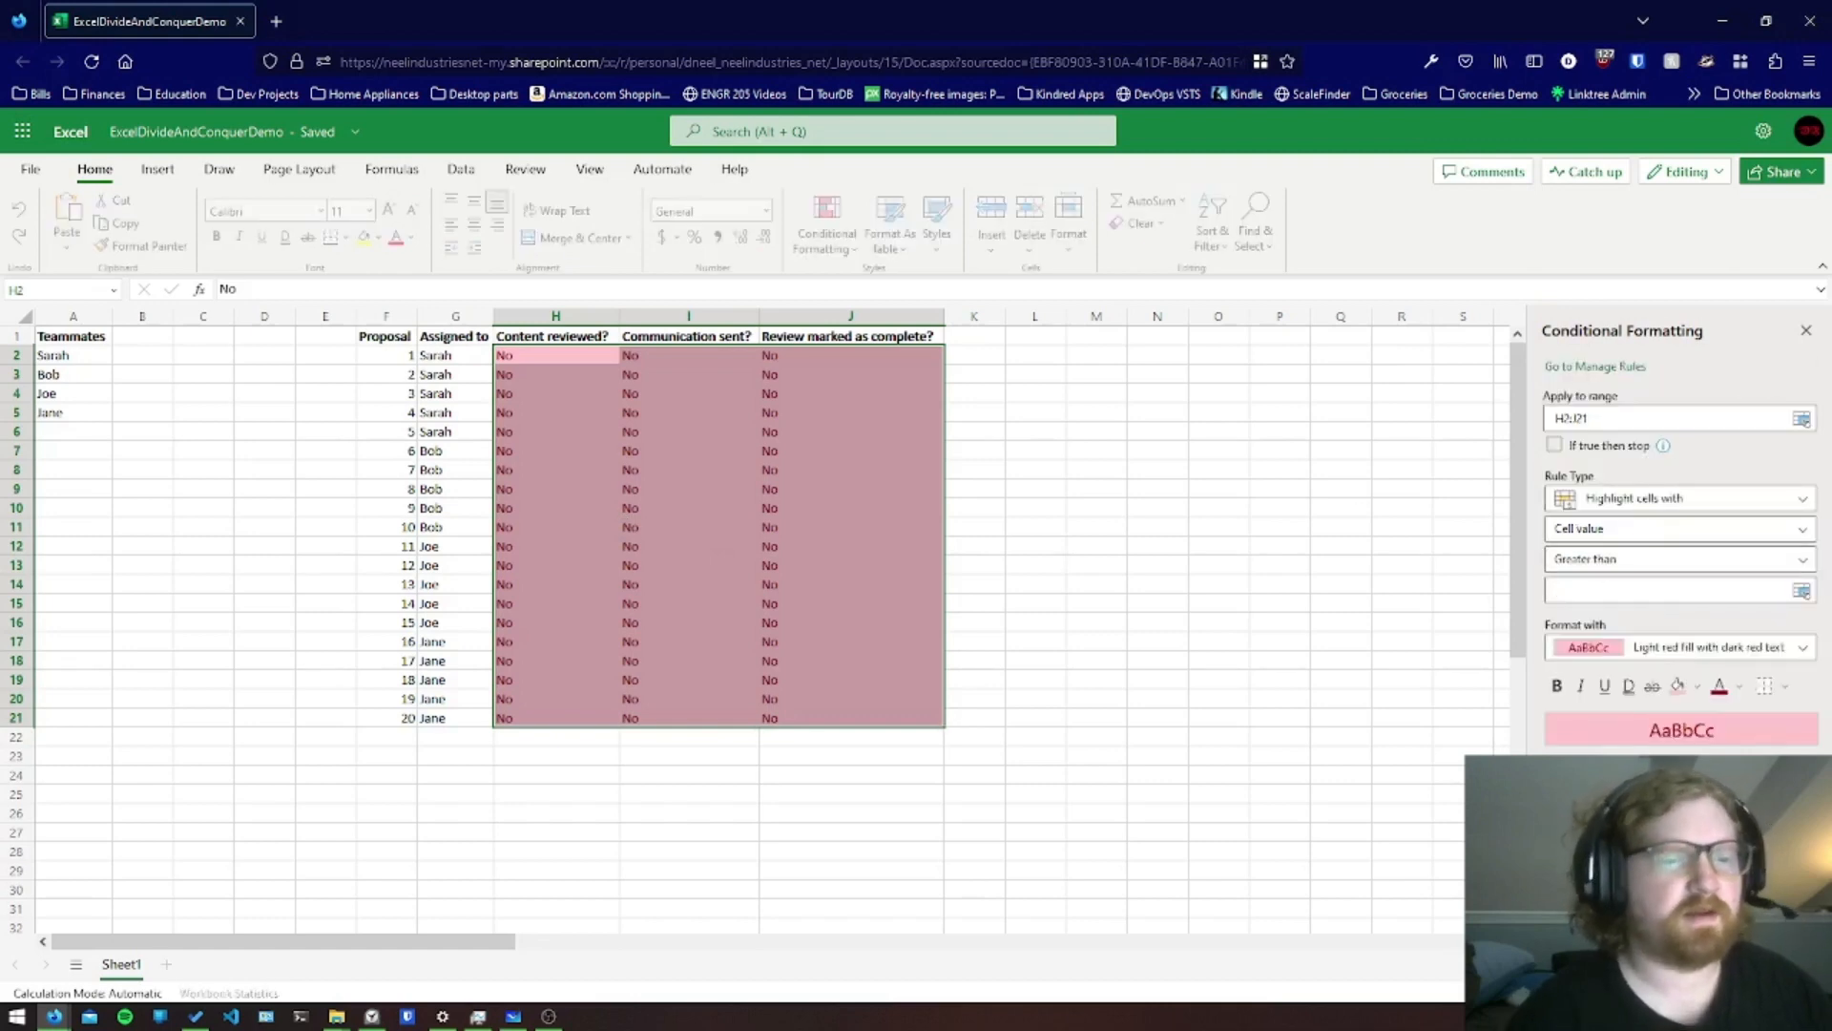
left_click(1613, 558)
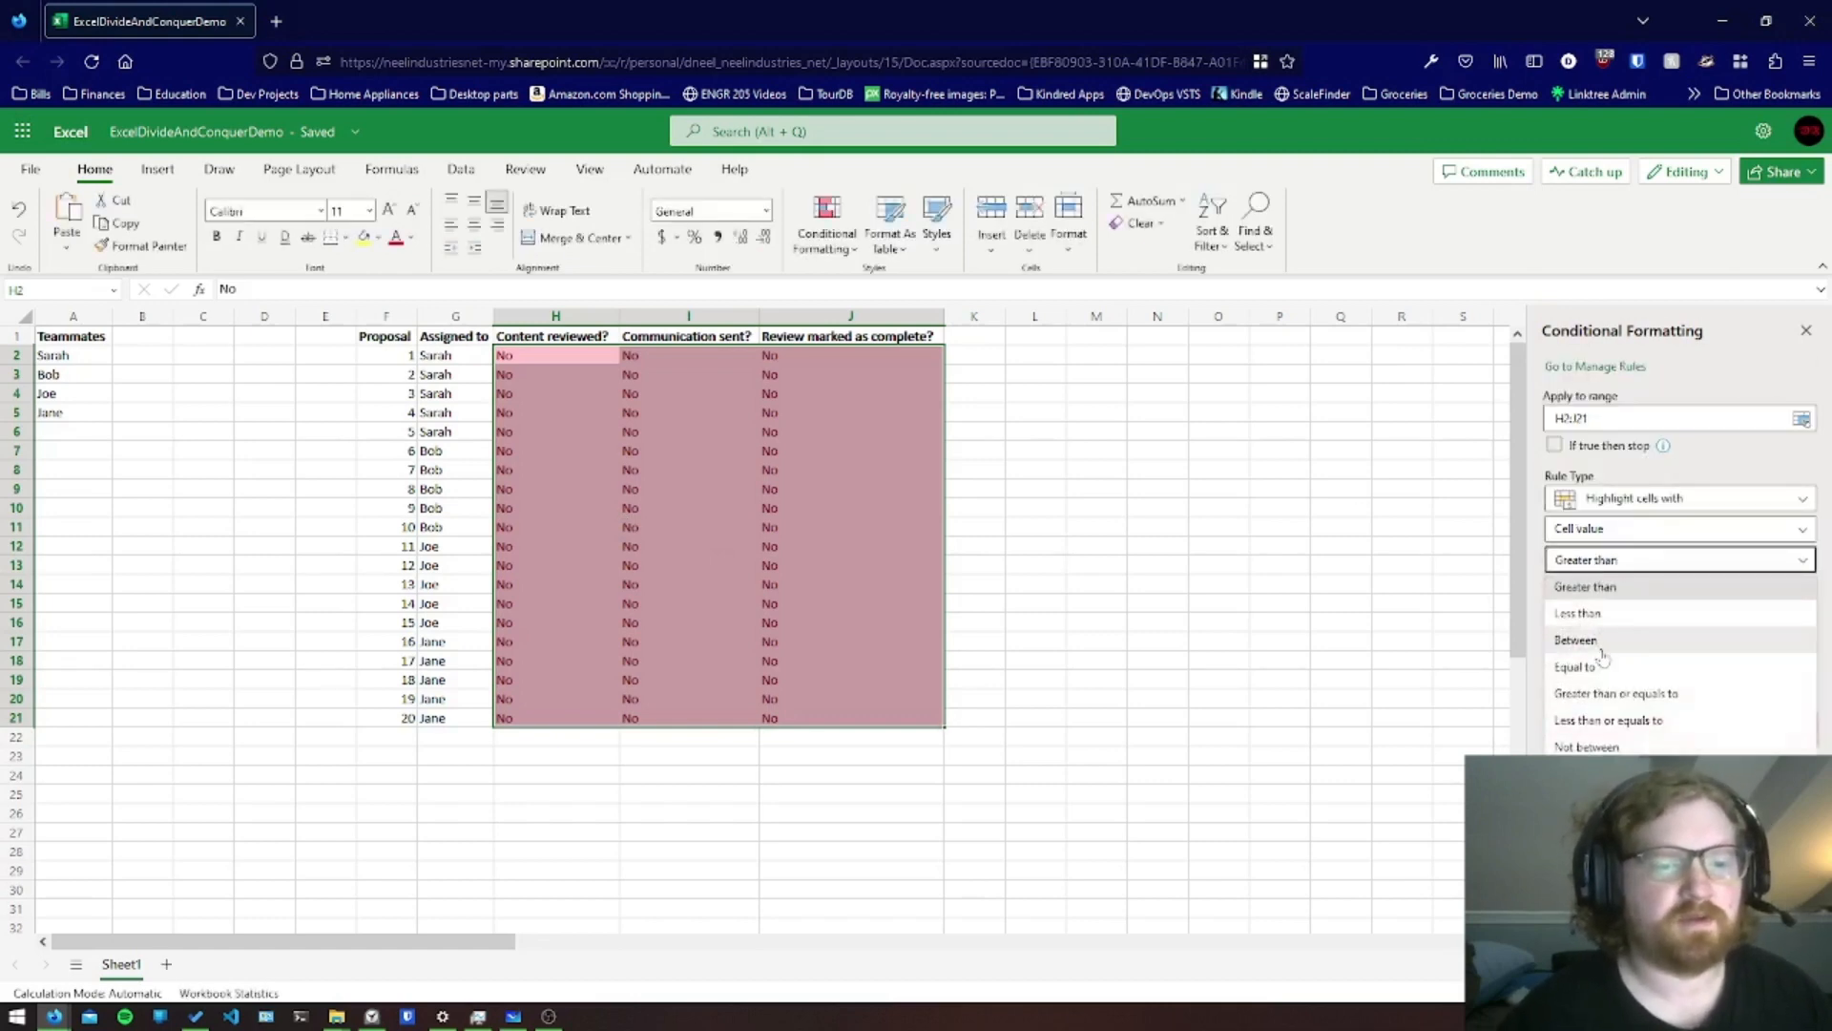
left_click(1615, 649)
left_click(1559, 590)
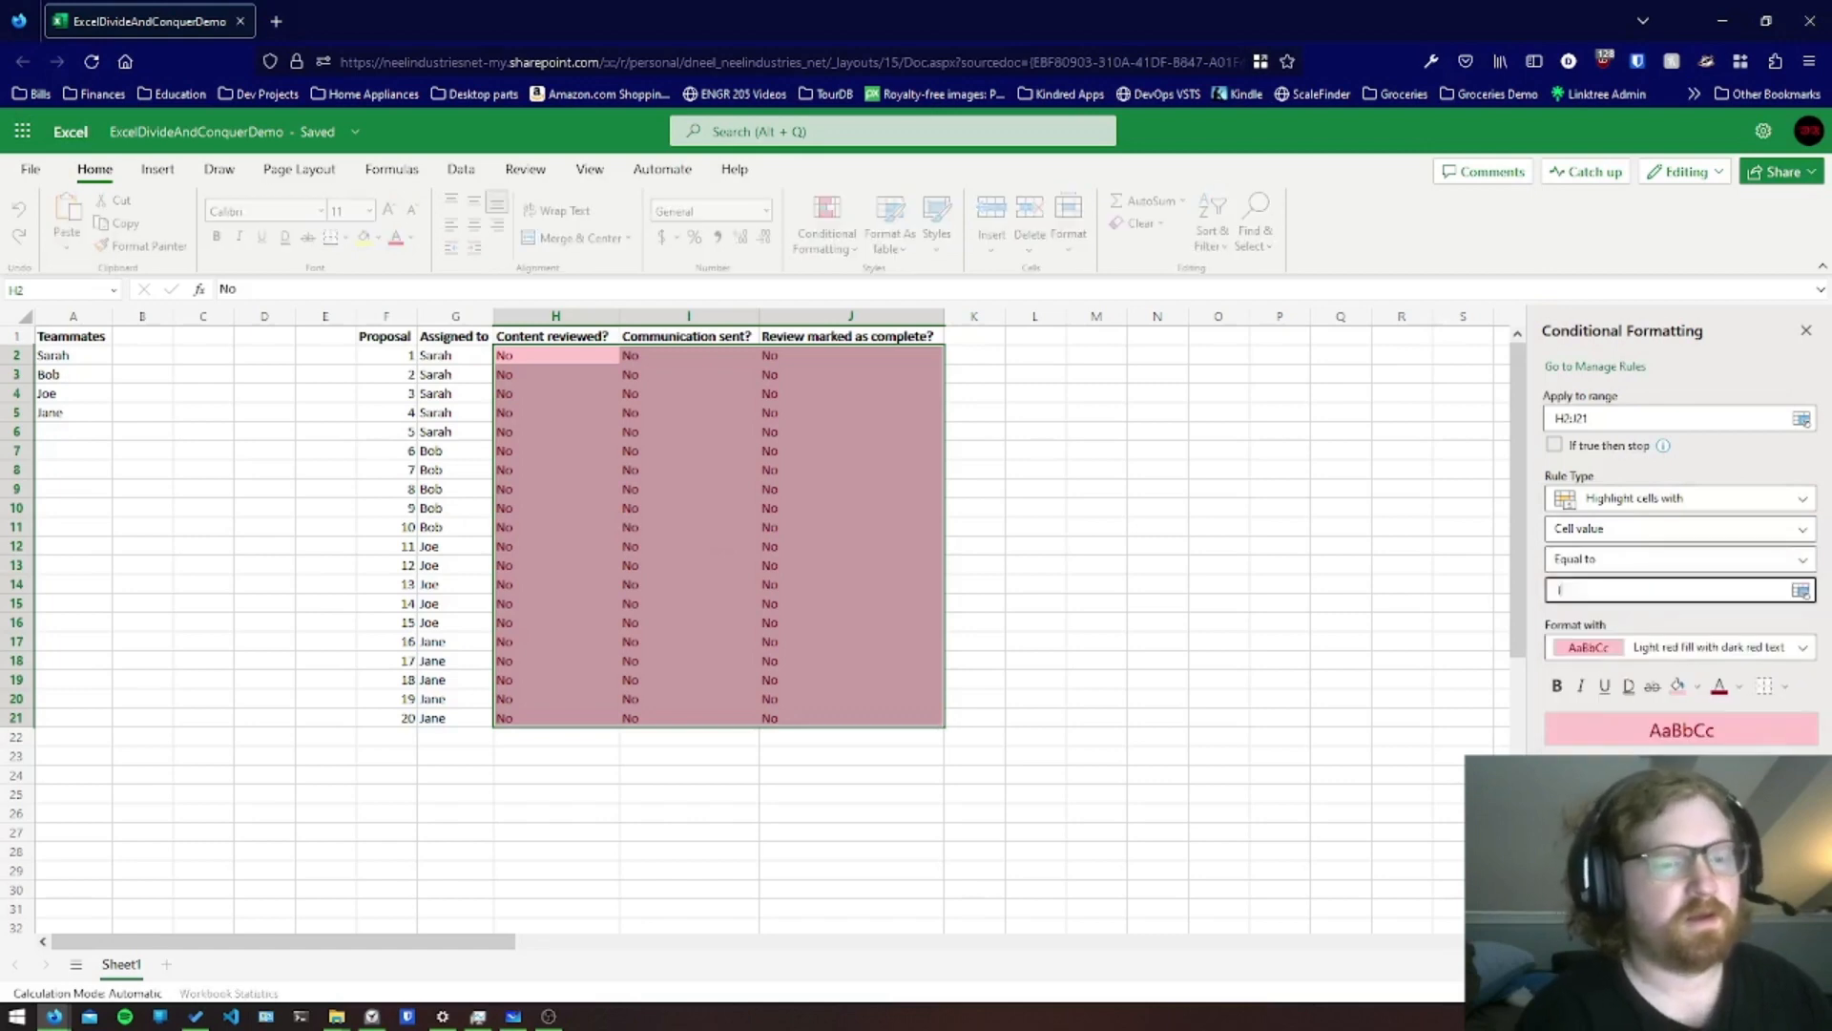
type("InProgress")
left_click(1620, 649)
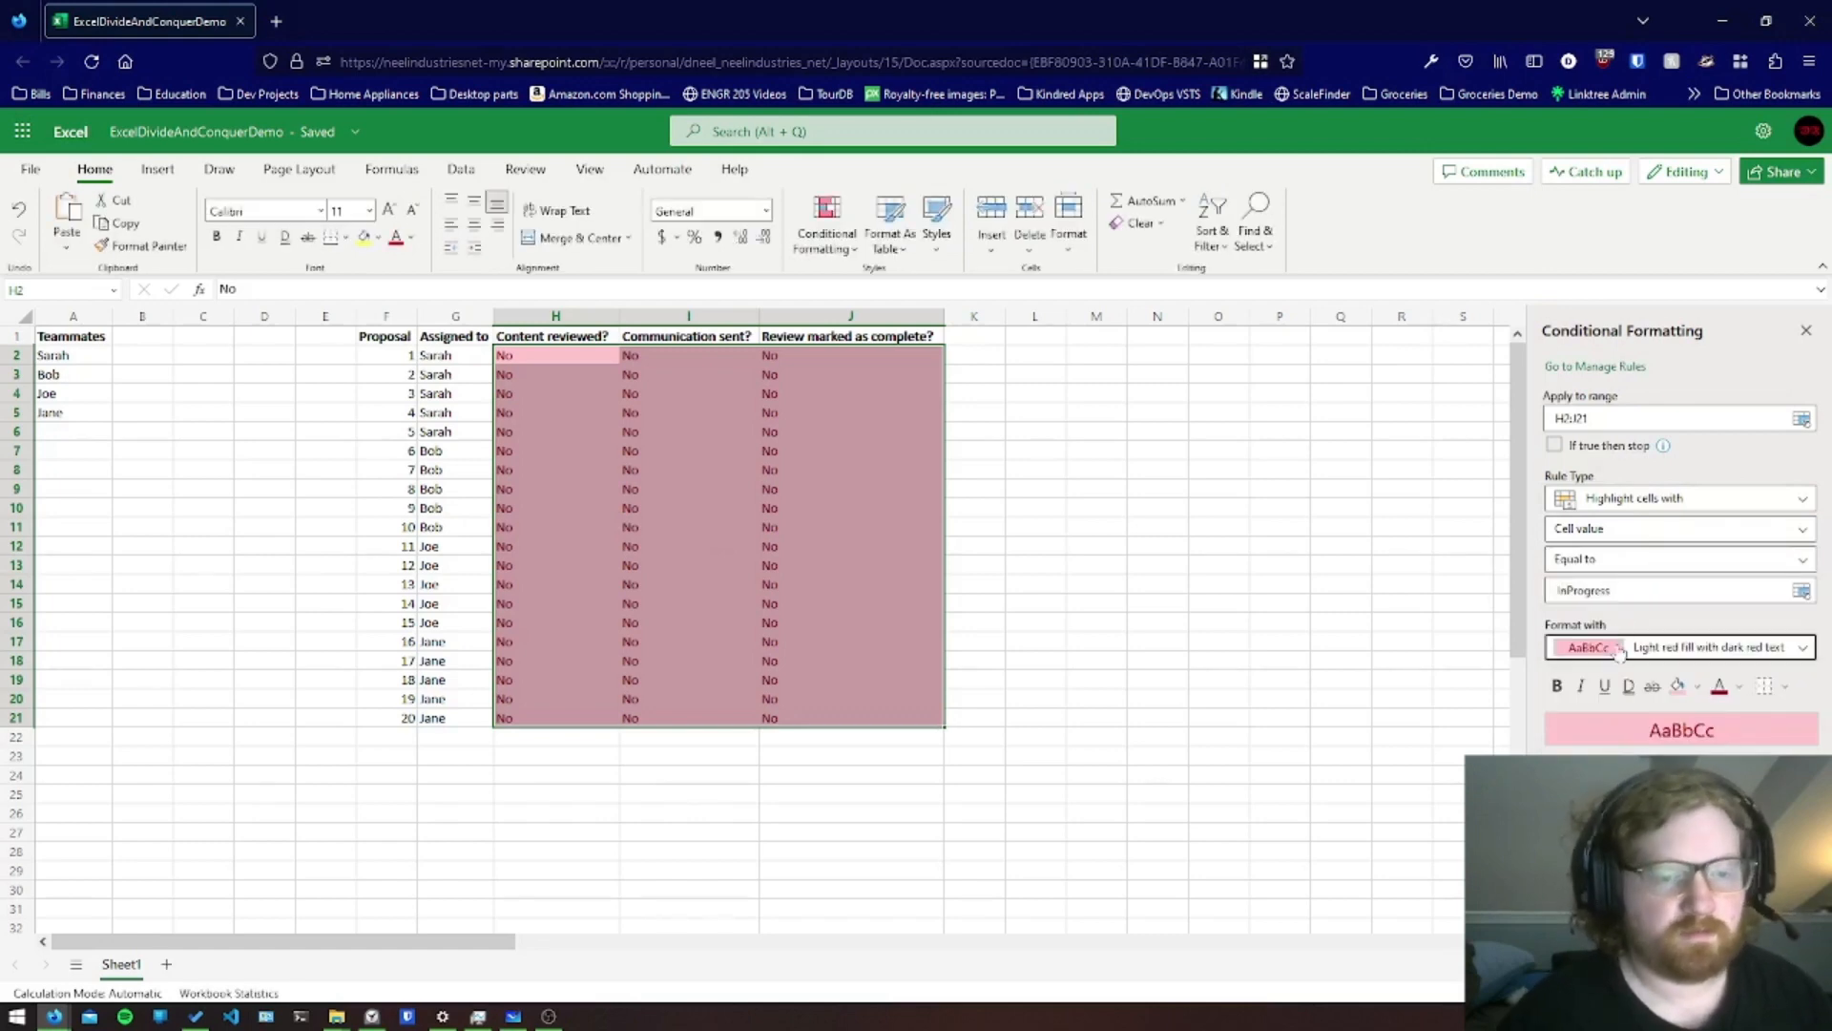
left_click(1622, 699)
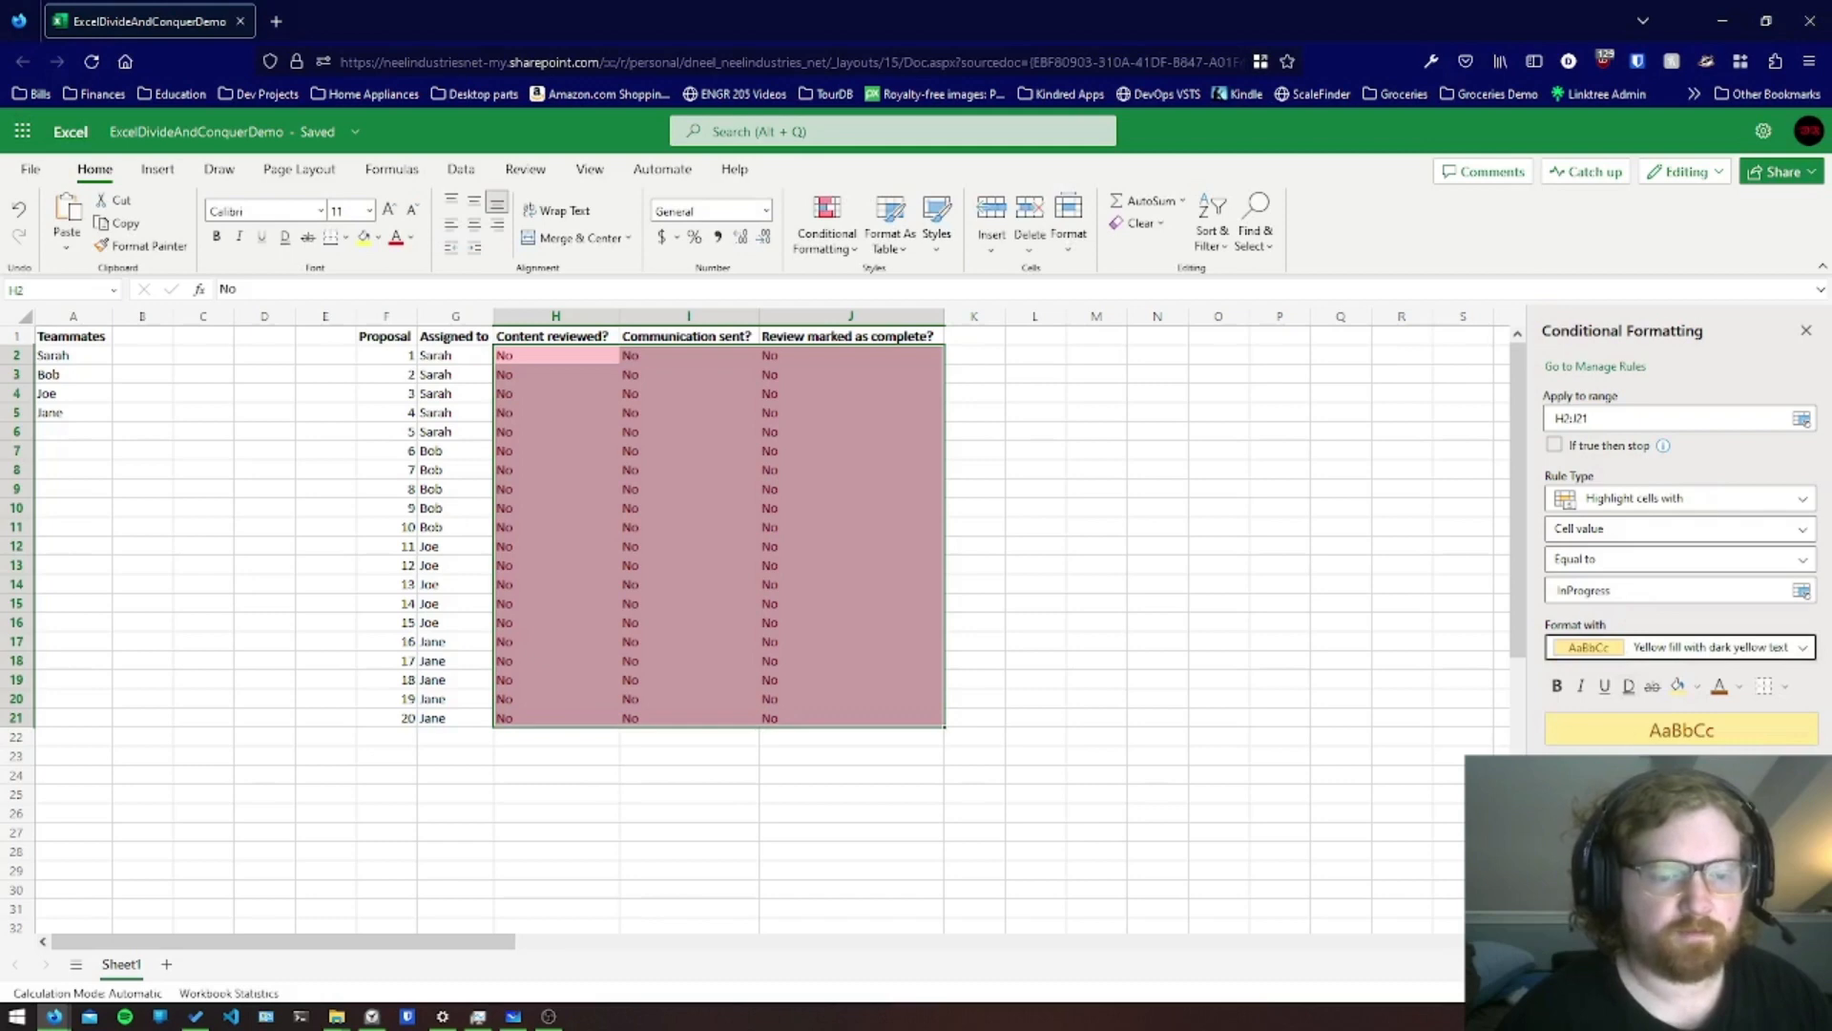
left_click(1594, 778)
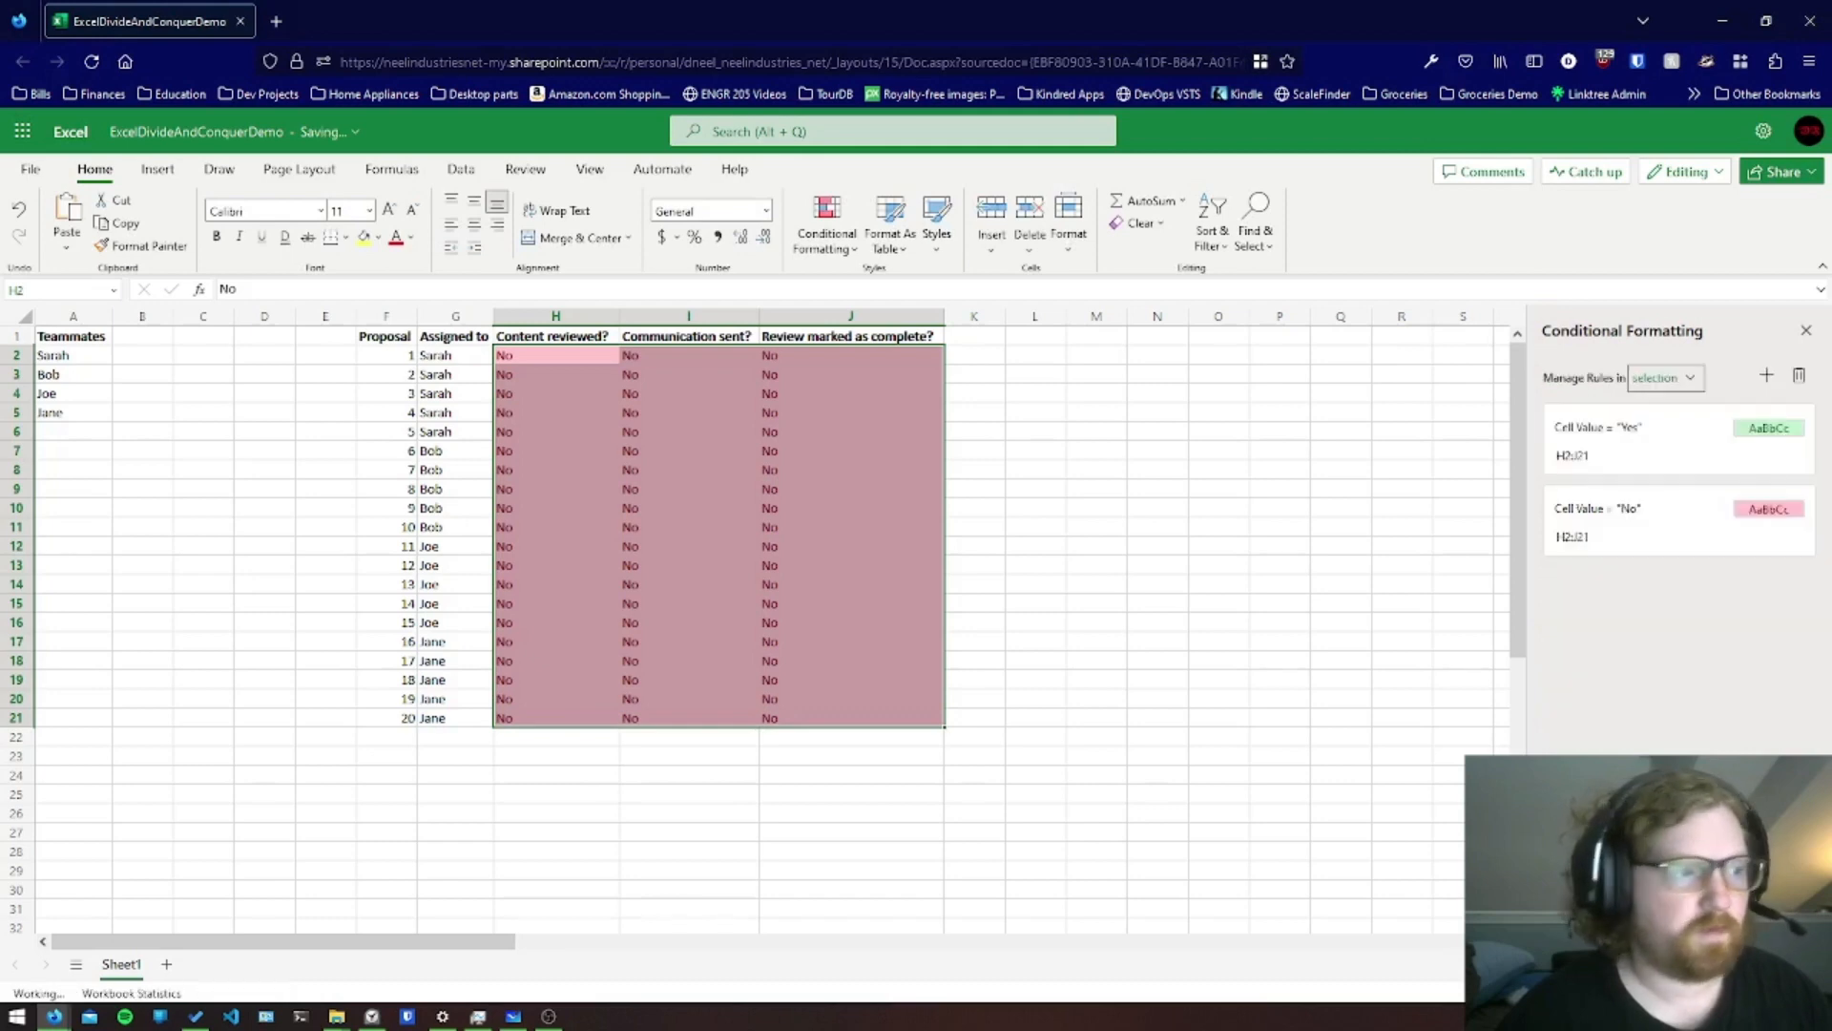
Mark the content of proposals 1 and 2 as reviewed by entering Yes in H2 and H3
left_click(655, 371)
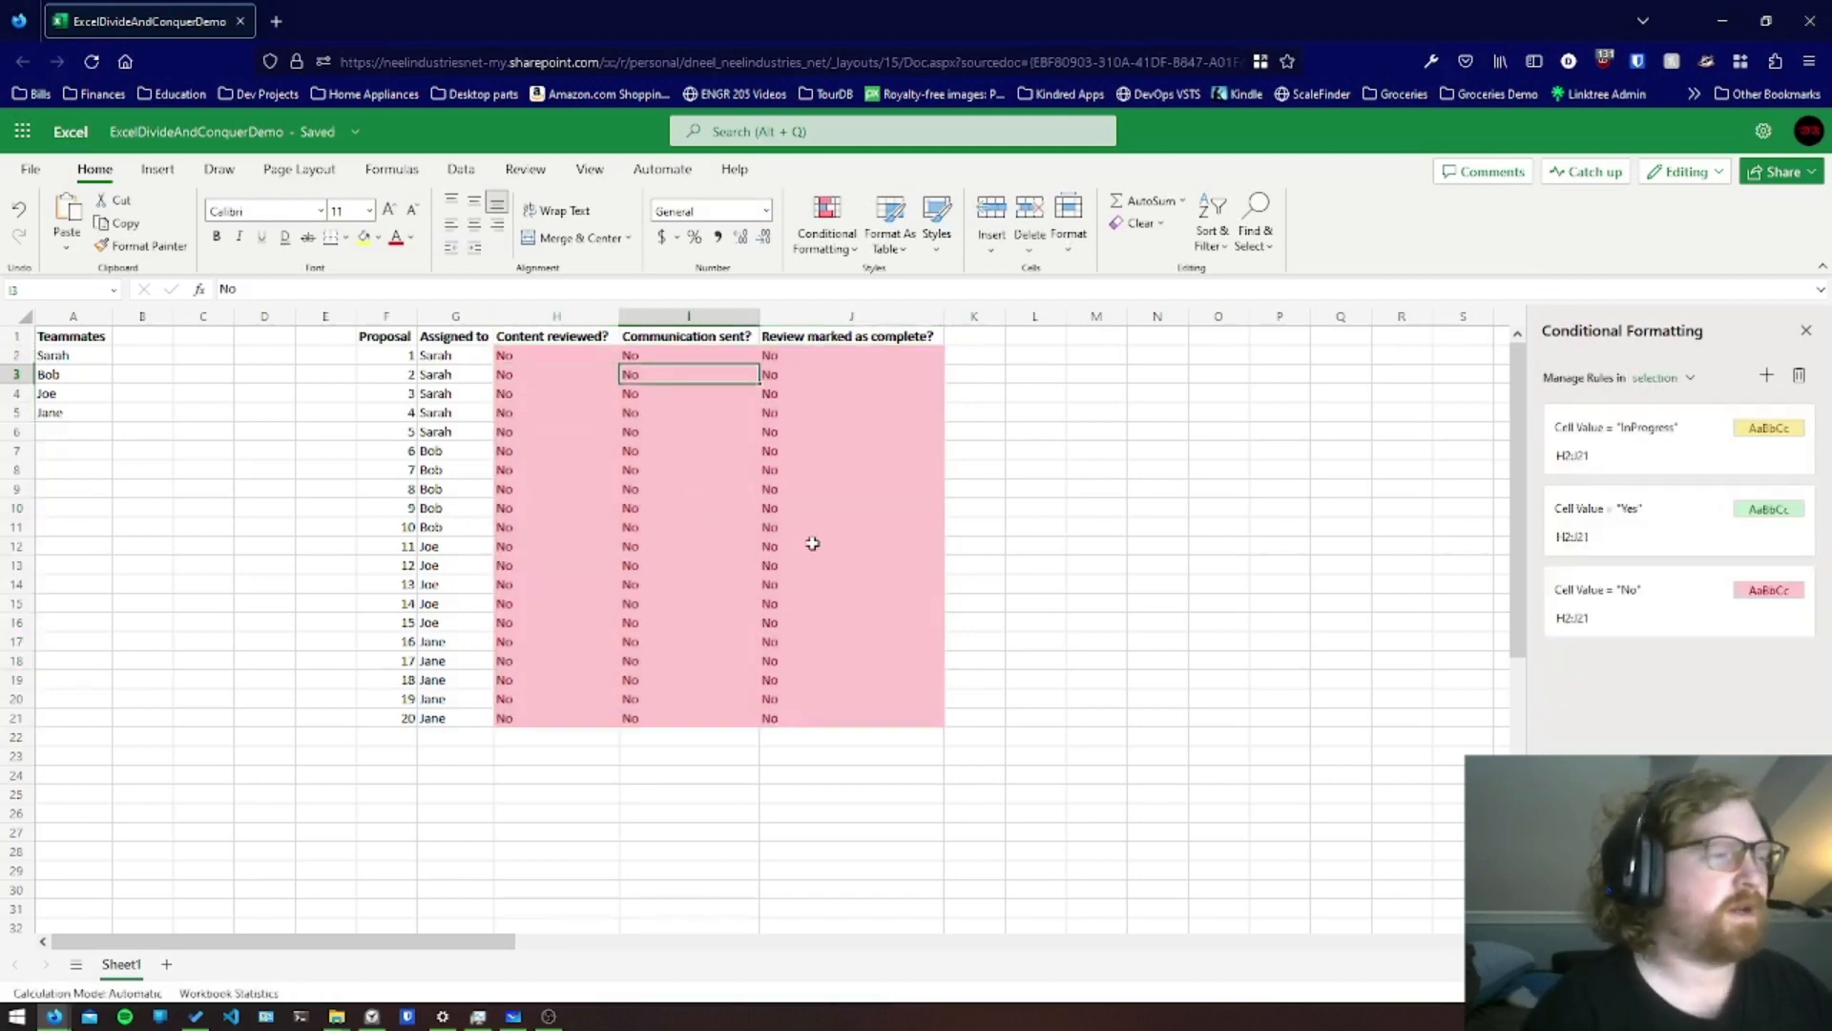
key("Up")
key("Left")
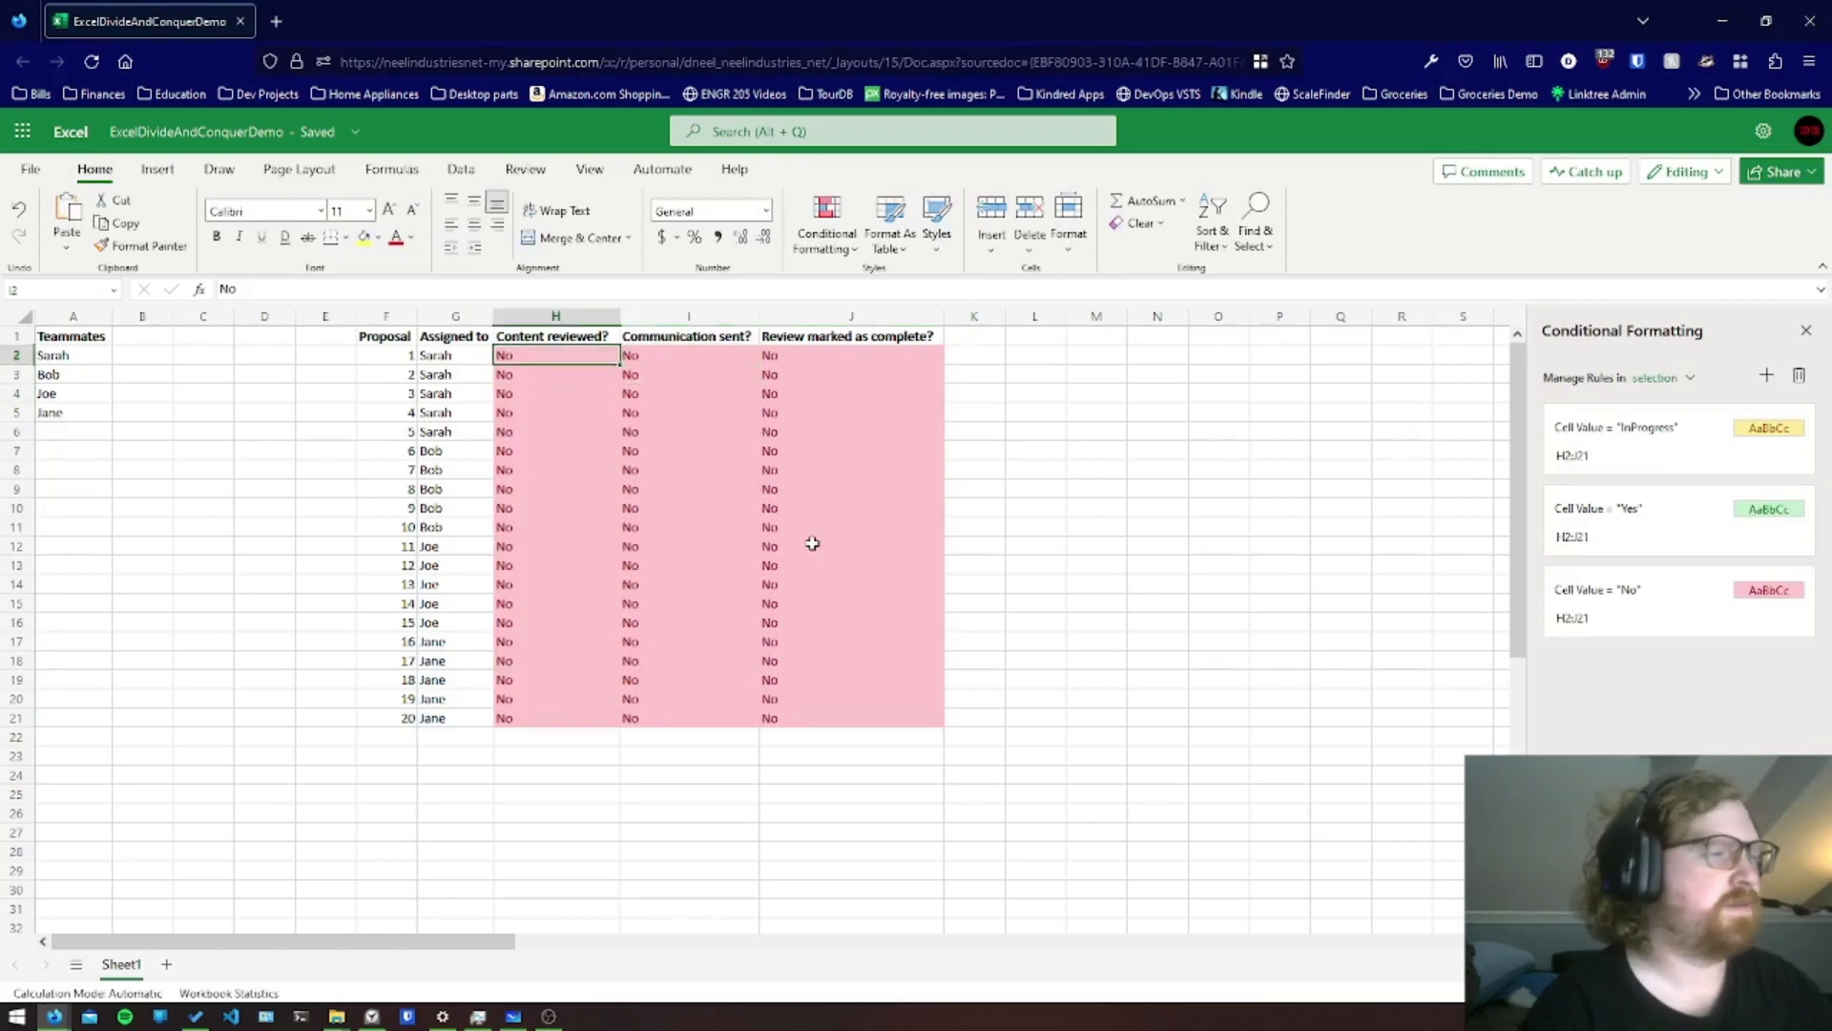
key("Return")
type("Yes")
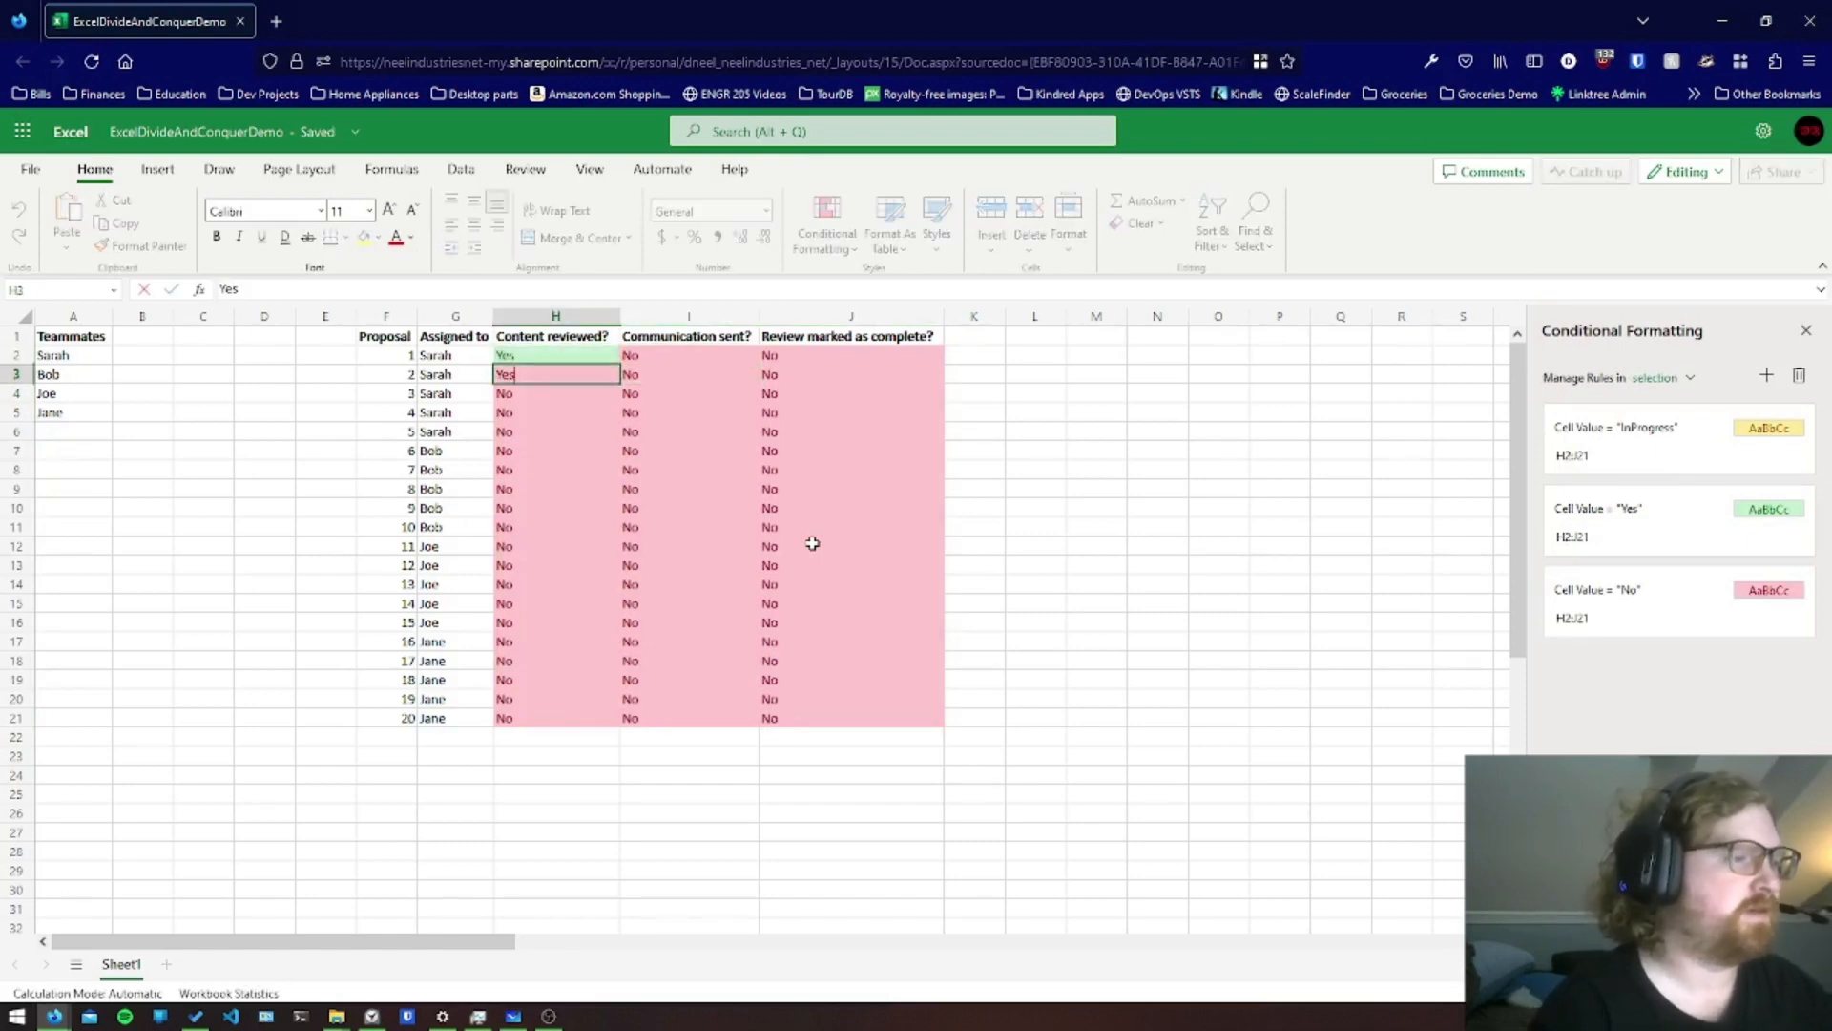
key("Return")
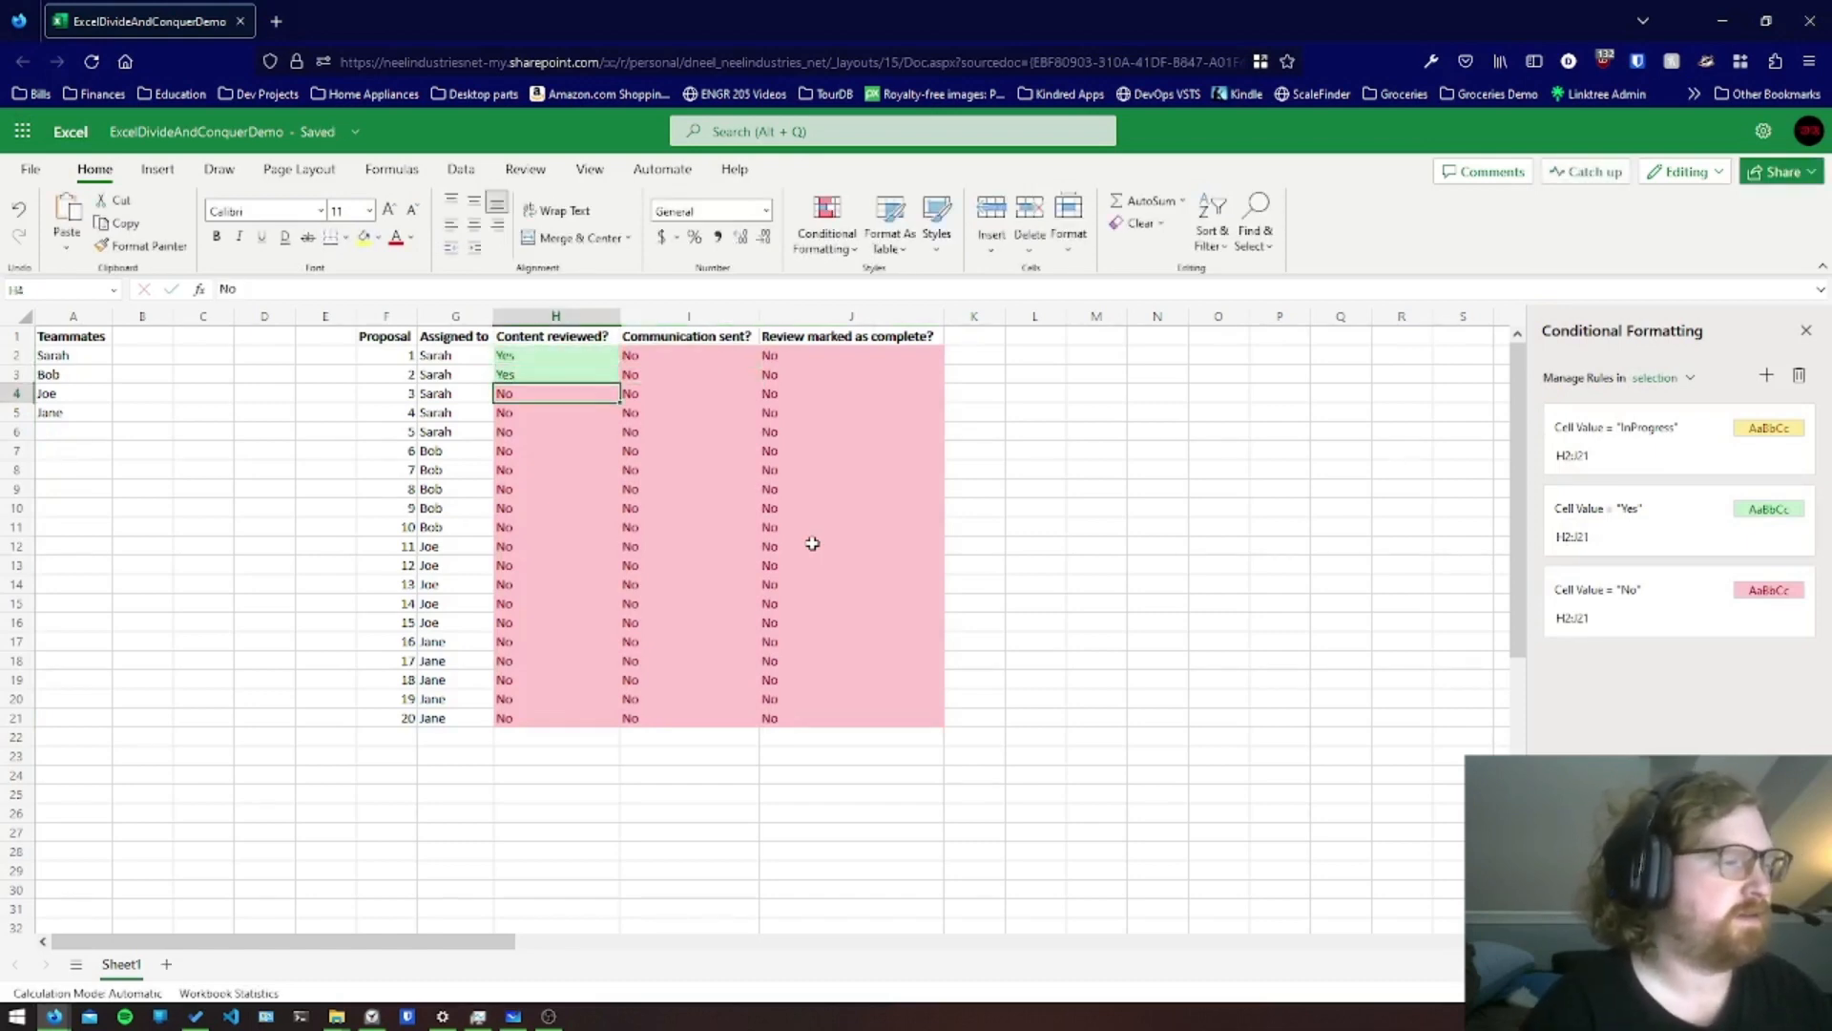
Set the Content reviewed status of proposal 3 to InProgress
type("InProg")
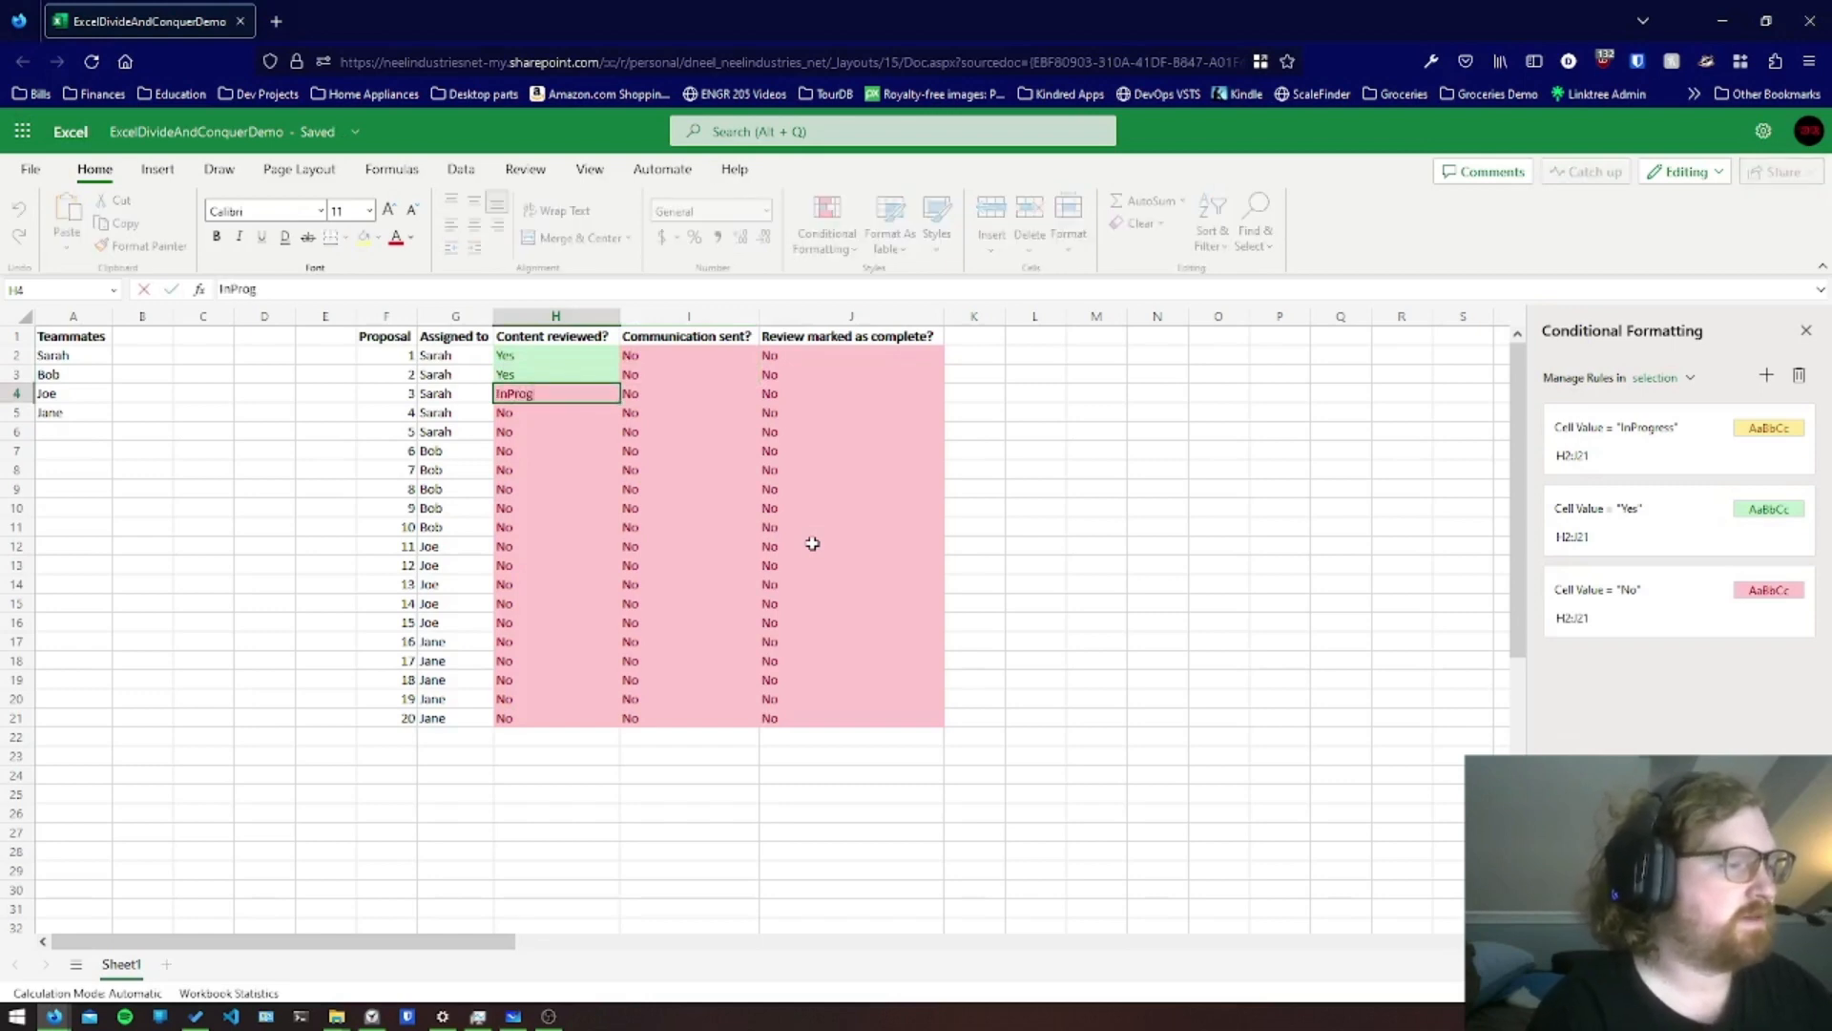
type("ress")
key("Return")
Mark proposal 7 as fully finished by entering Yes for content reviewed, communication sent and review marked as complete
key("Down")
key("Down")
key("Down")
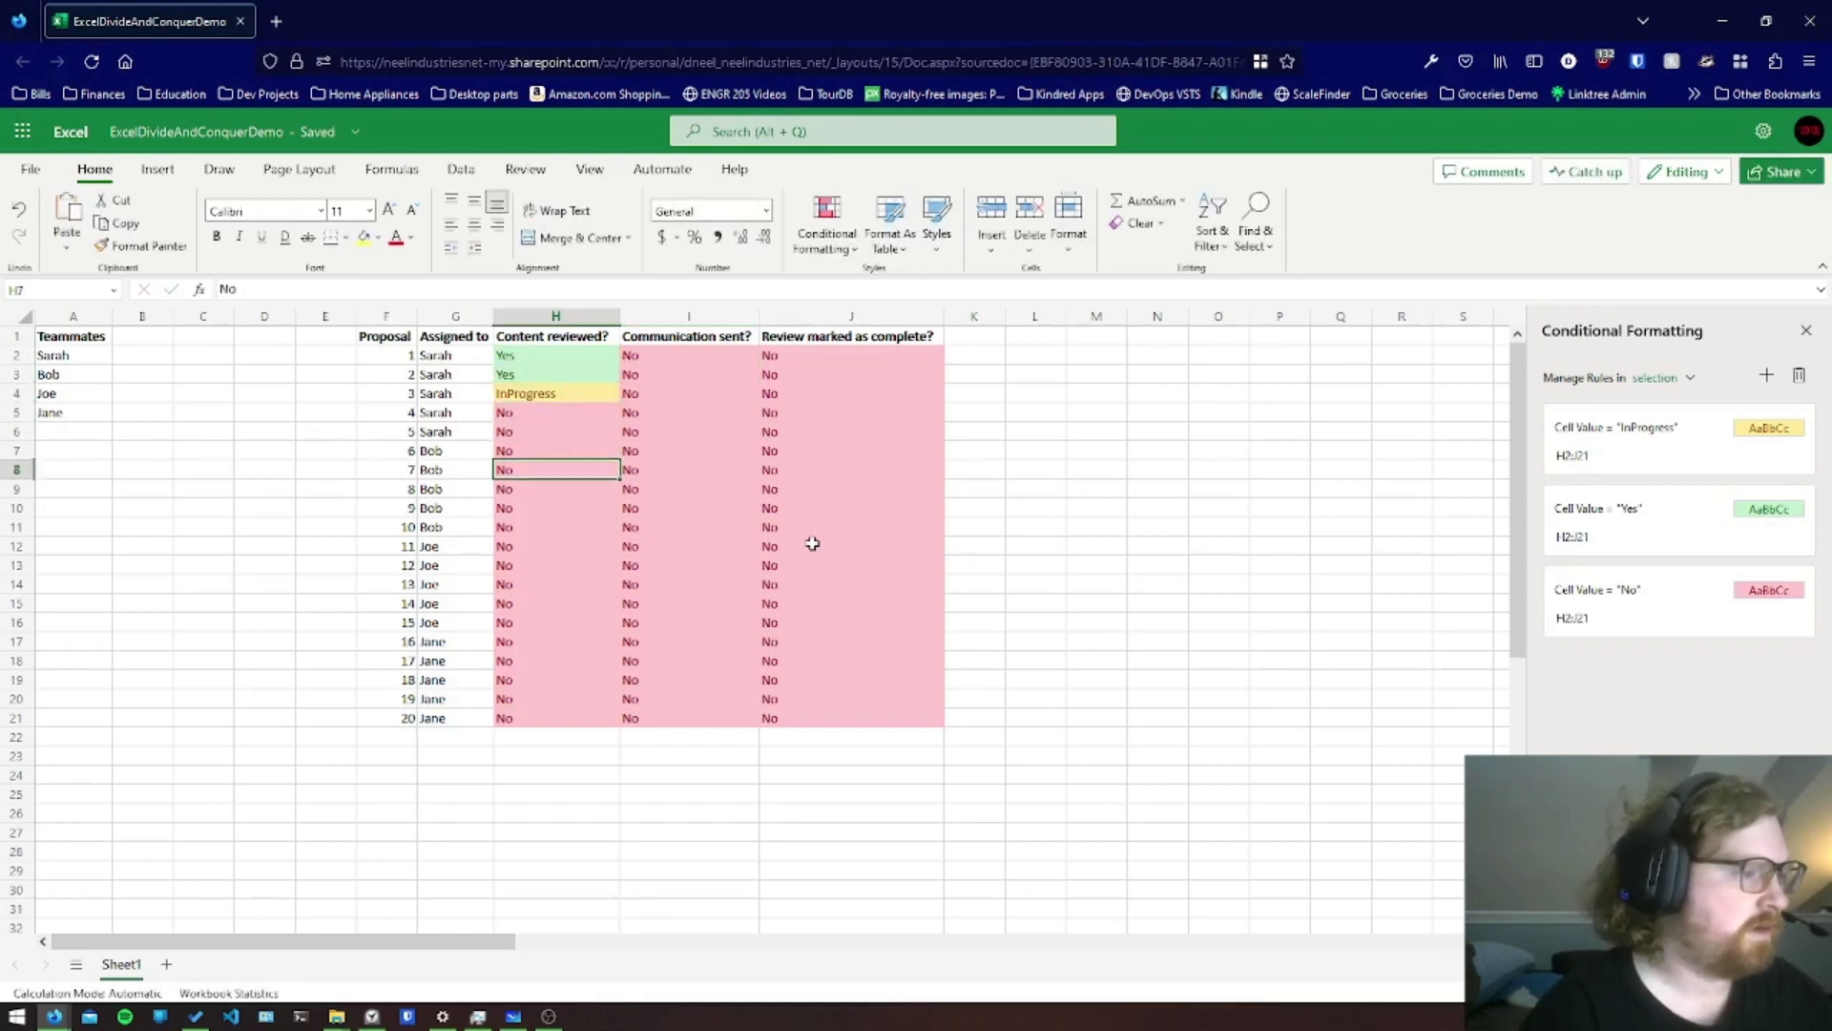
key("Right")
type("Yes")
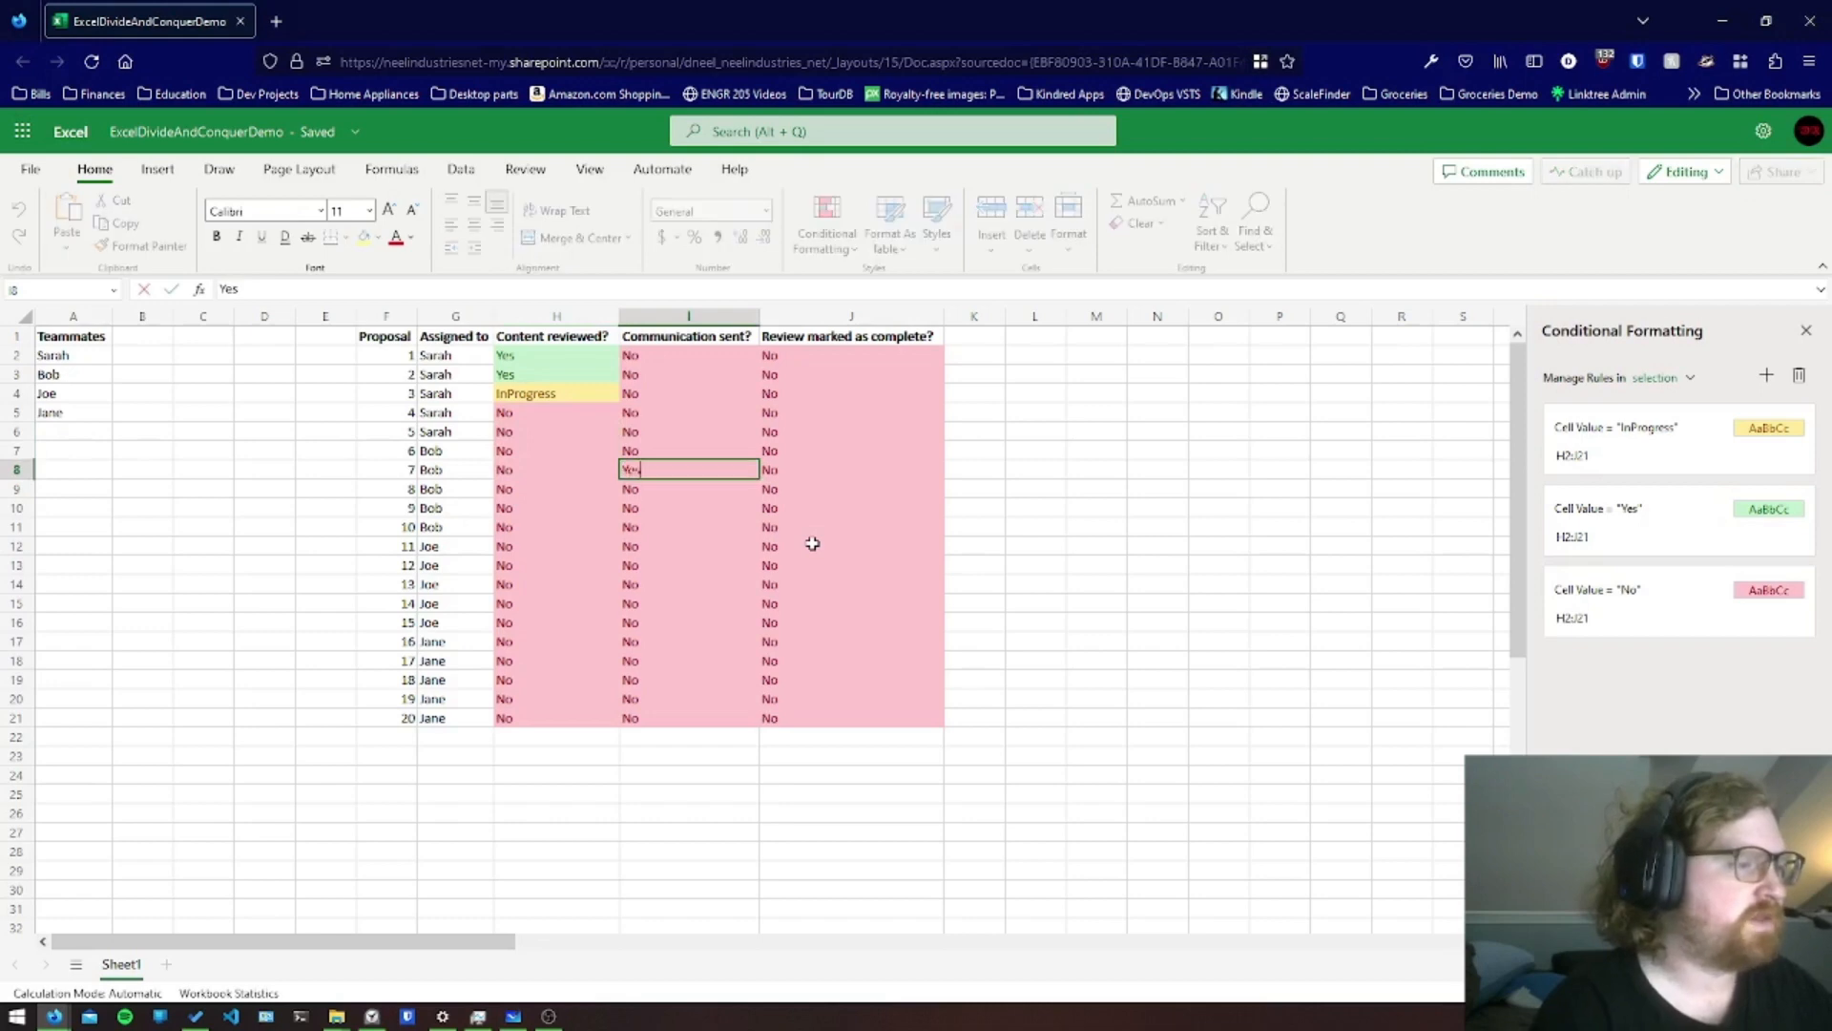
key("Left")
type("Yes")
key("Right")
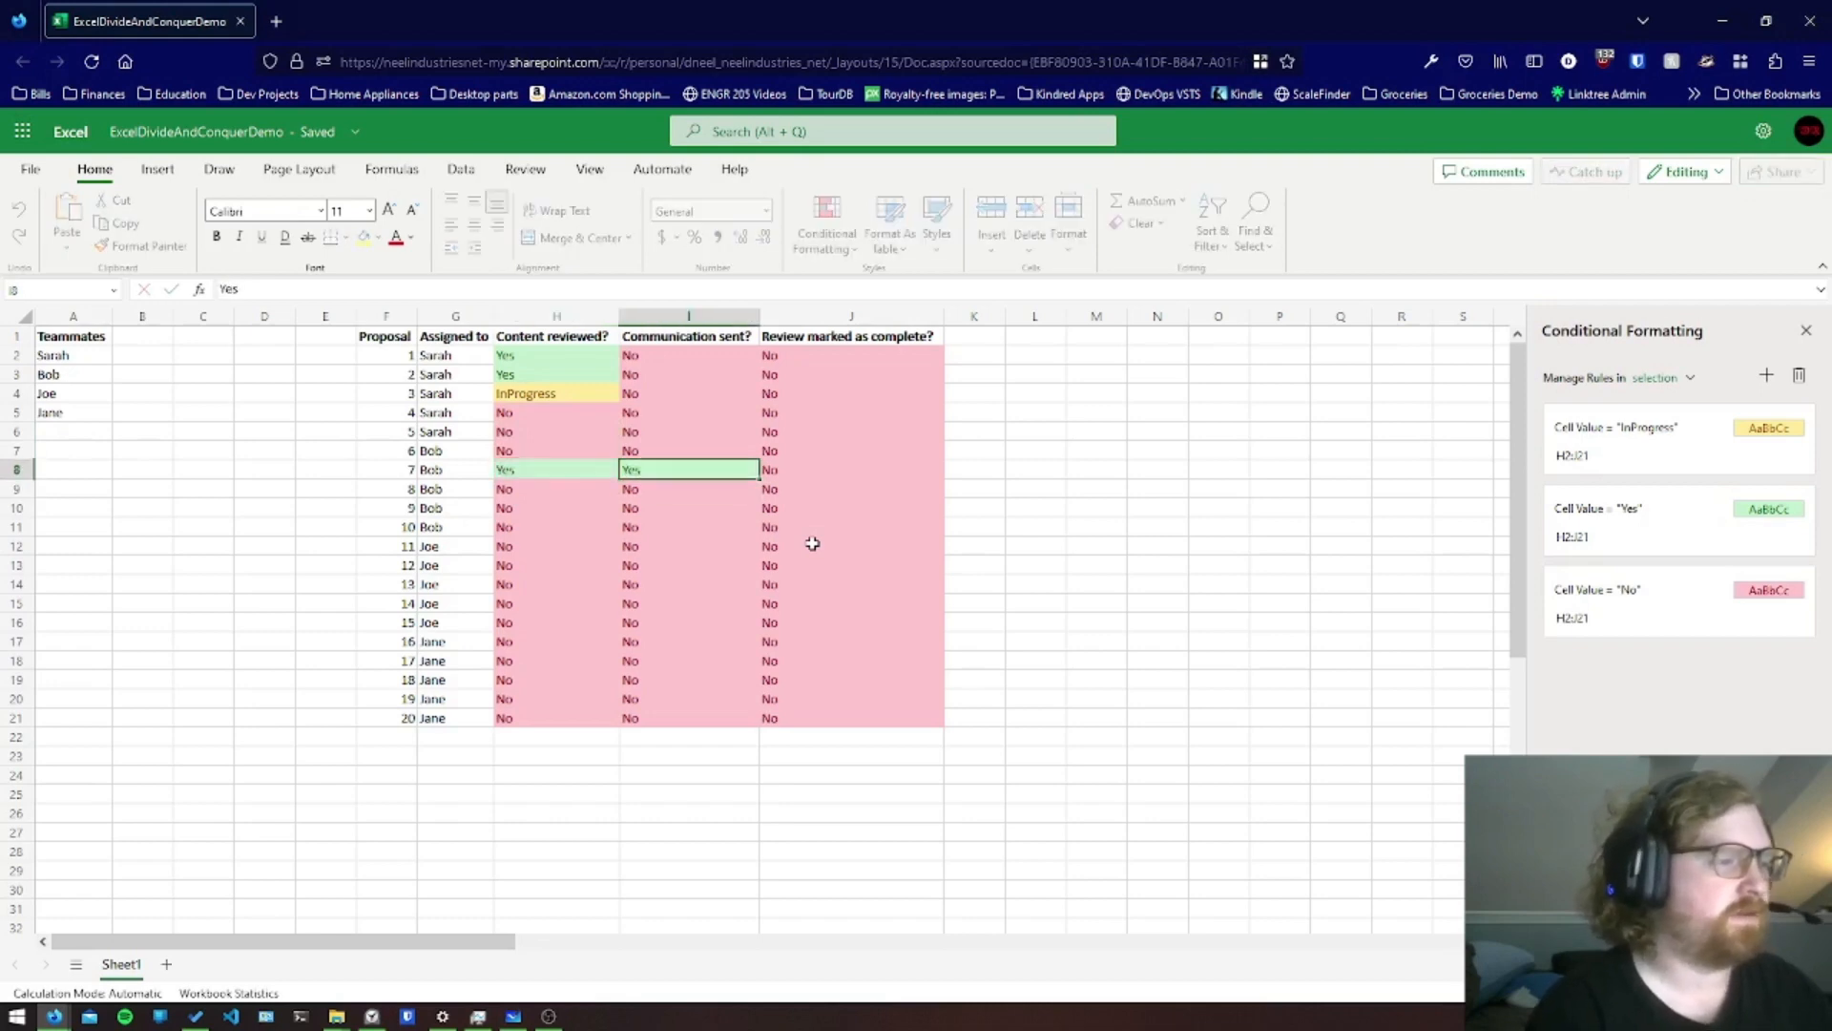
key("Right")
type("Yes")
key("Return")
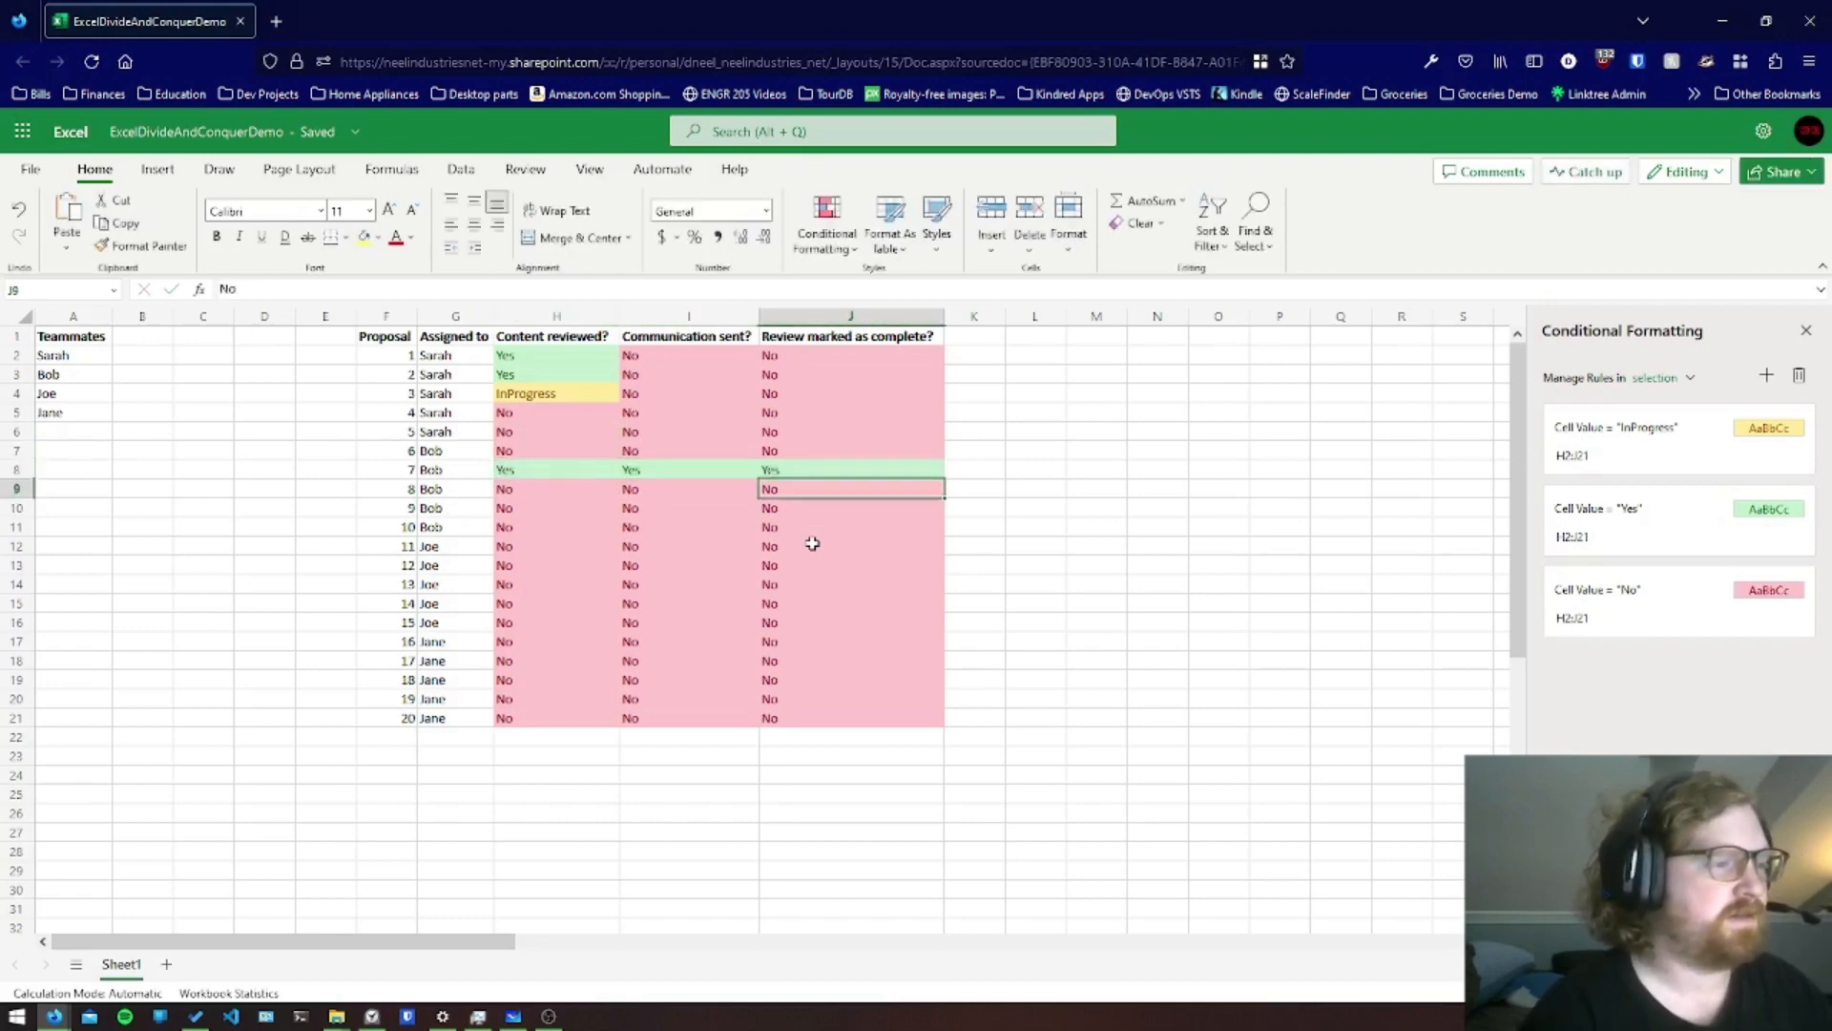
Mark the content of proposals 11 and 12 as reviewed by entering Yes in H12 and H13
key("Down")
key("Down")
key("Down")
key("Left")
key("Left")
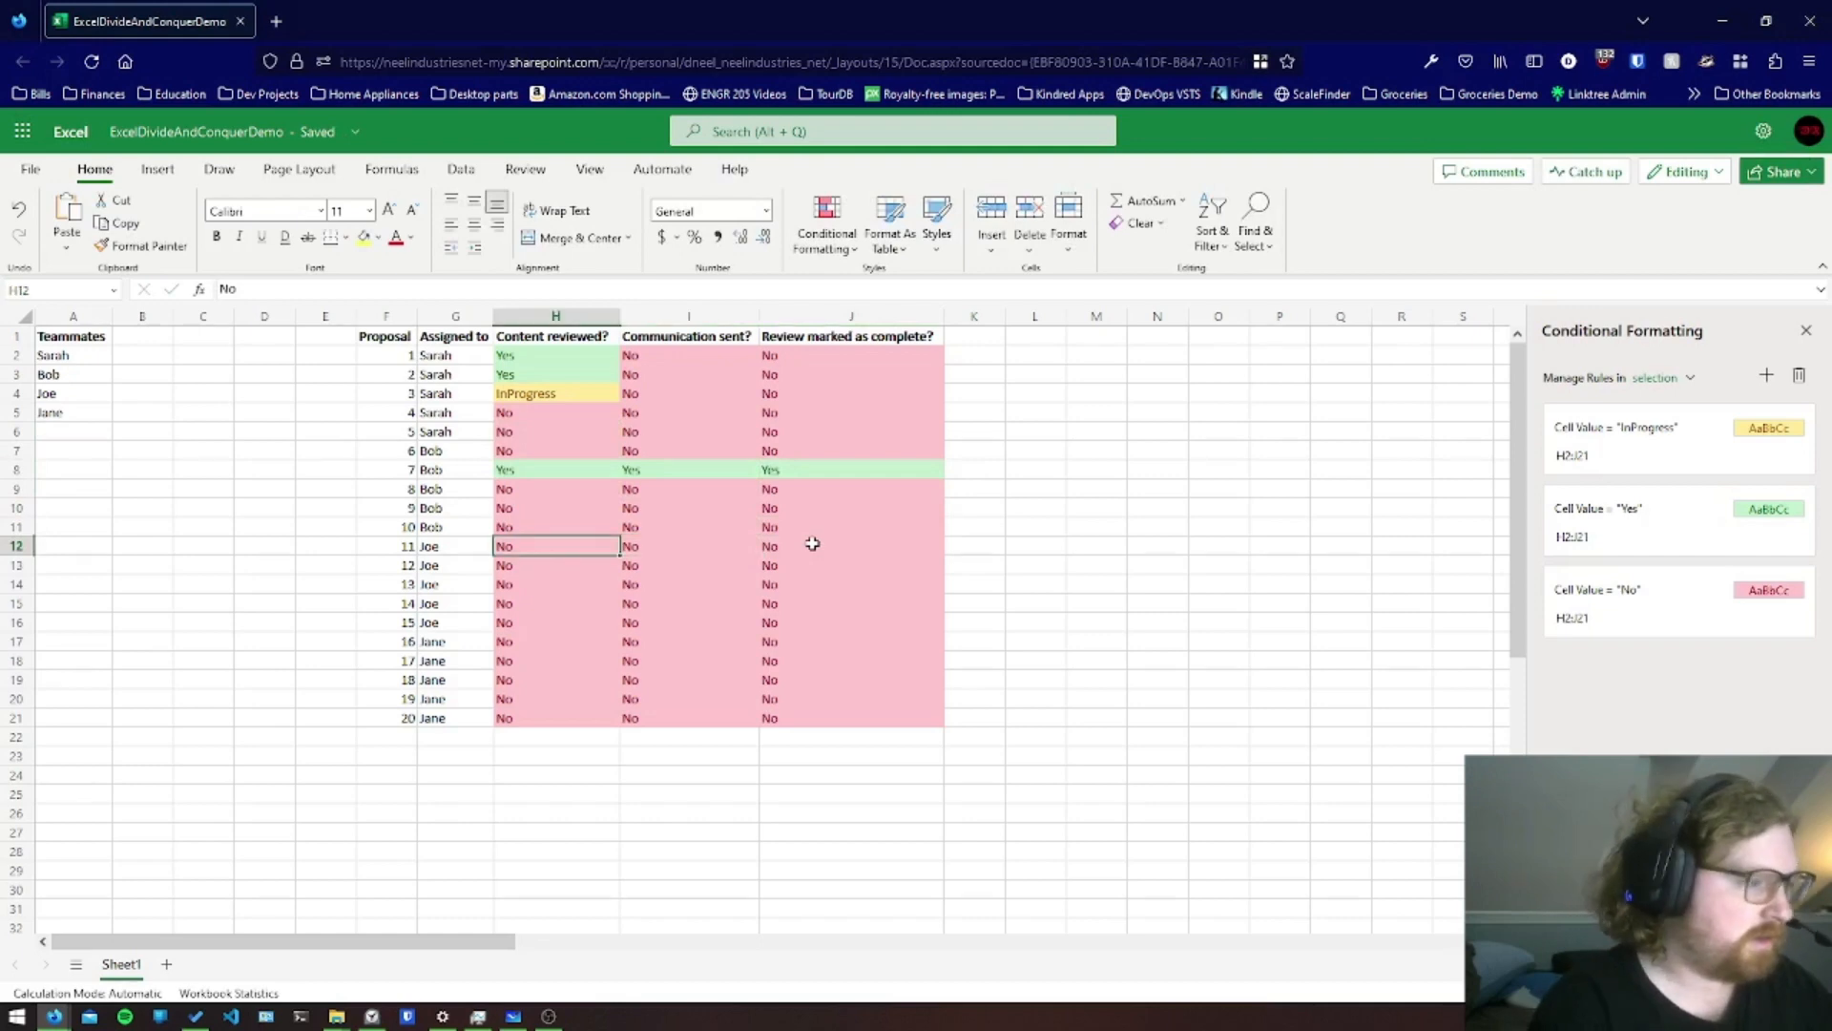
type("Yes")
key("Return")
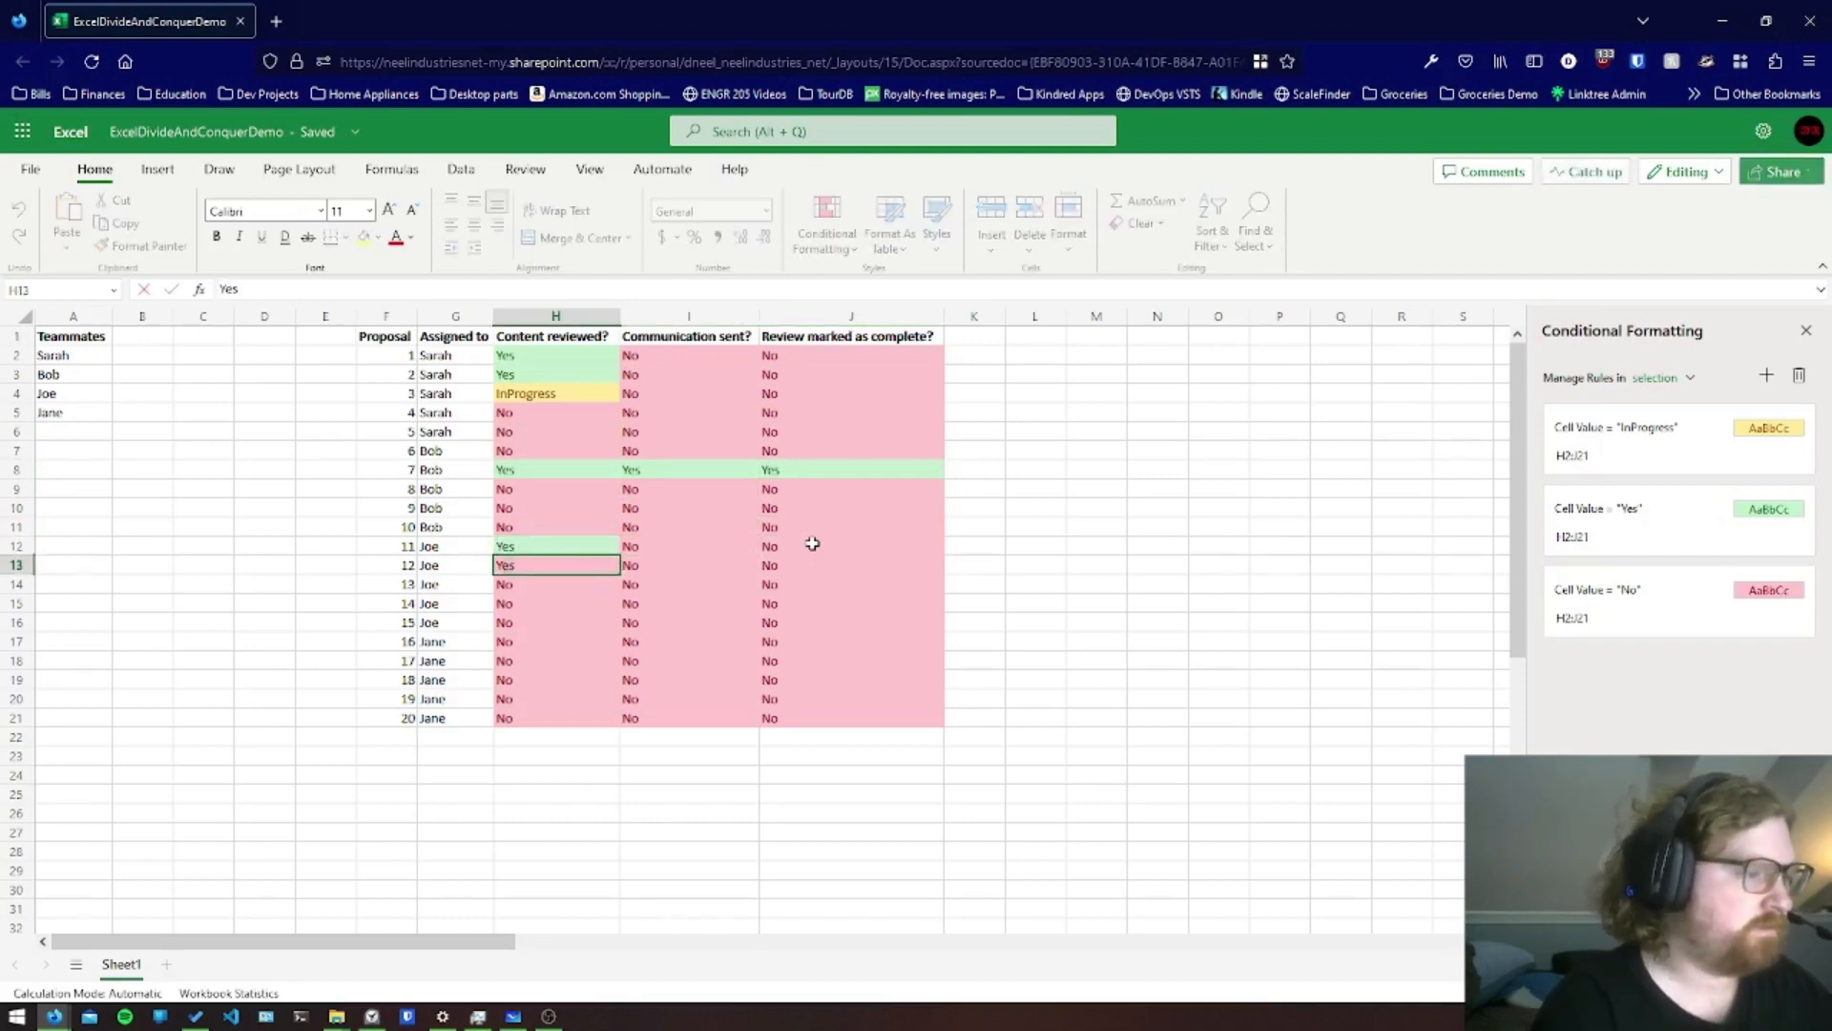
type("Yes")
key("Return")
Enter Yes in H17:H19 to mark the content of proposals 16, 17 and 18 as reviewed
key("Down")
key("Down")
key("Down")
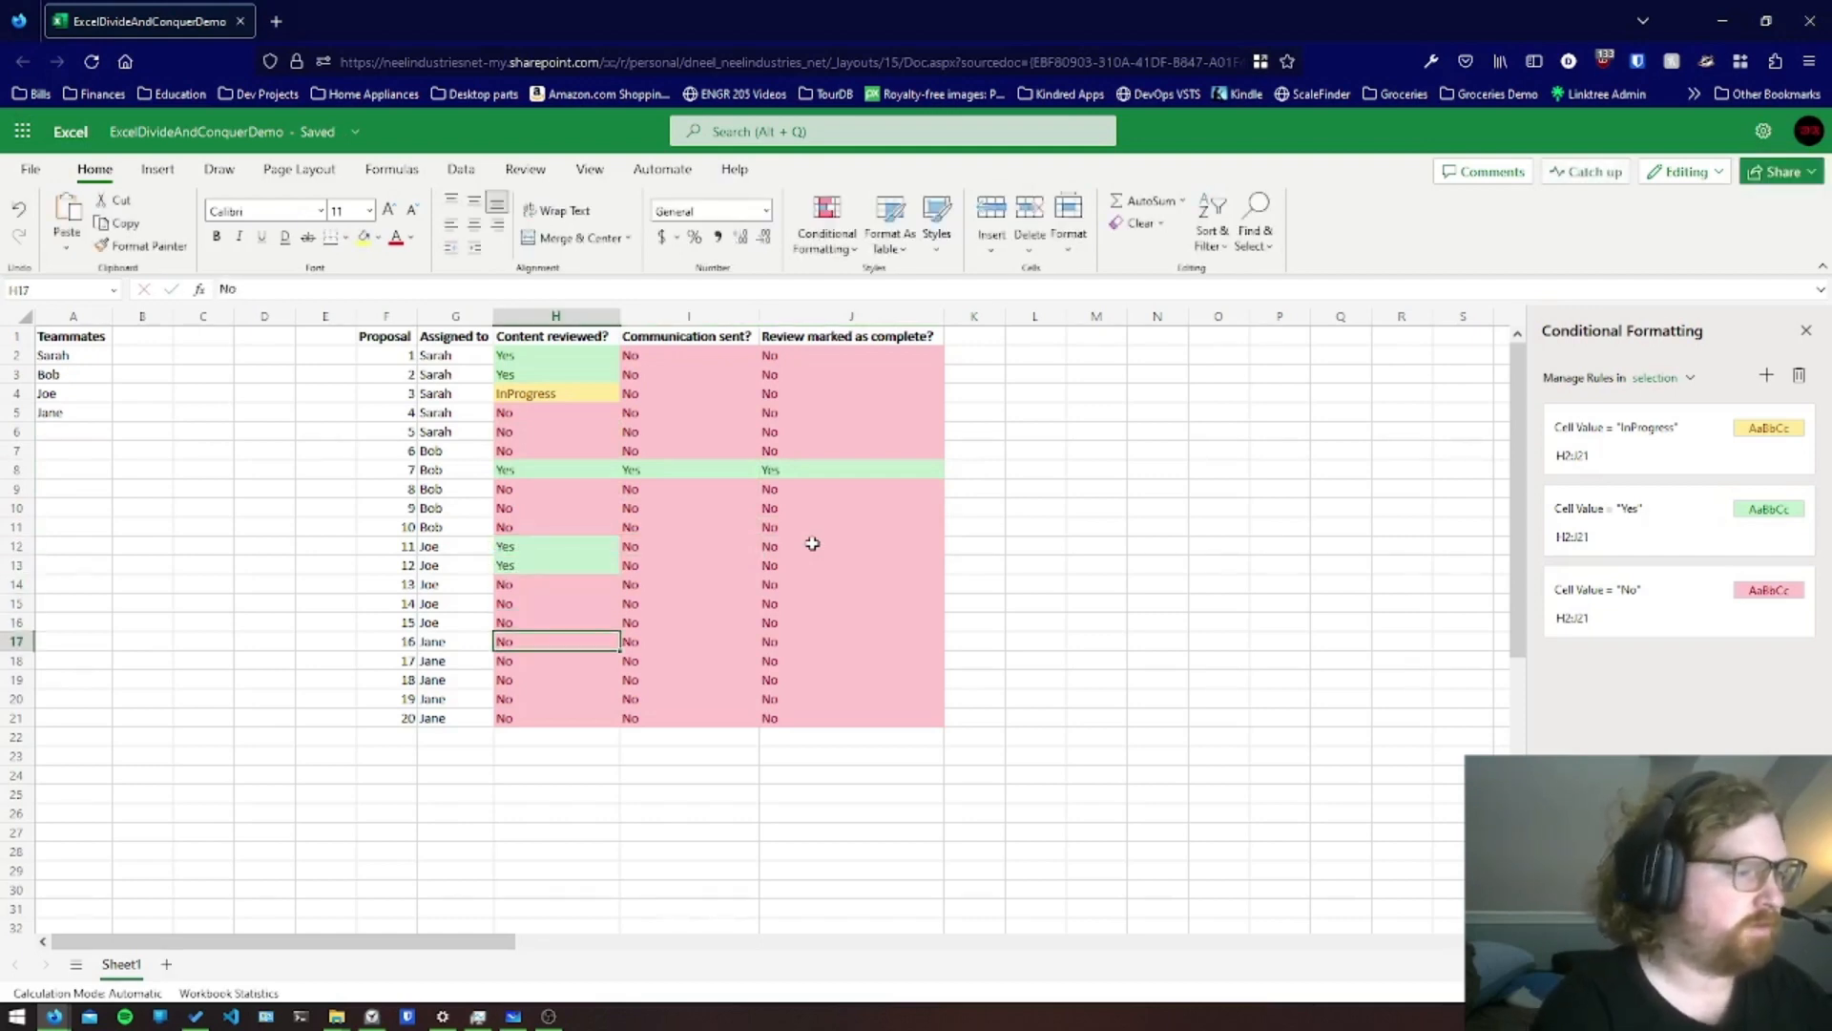
type("Yes")
key("Return")
type("Yes")
key("Return")
type("Yes")
key("Return")
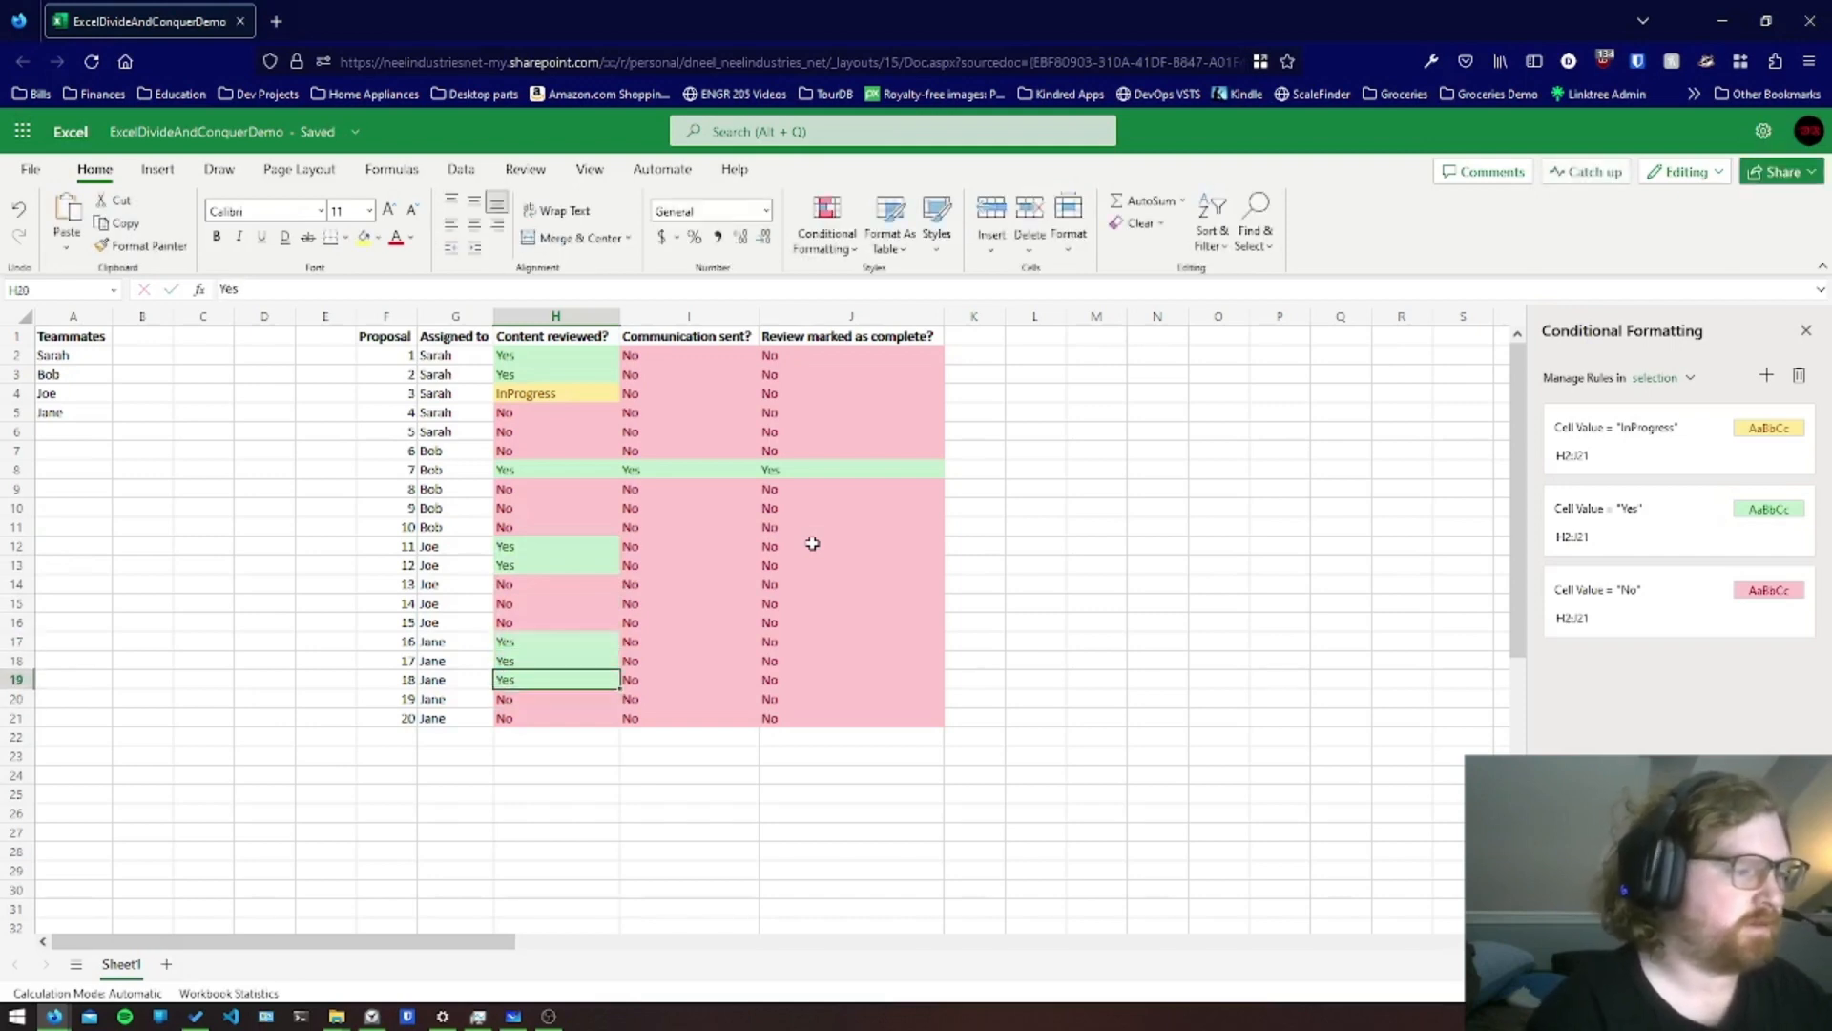
Enter Yes for proposal 18 under Communication sent? and Review marked as complete?
key("Right")
type("Yes")
key("Tab")
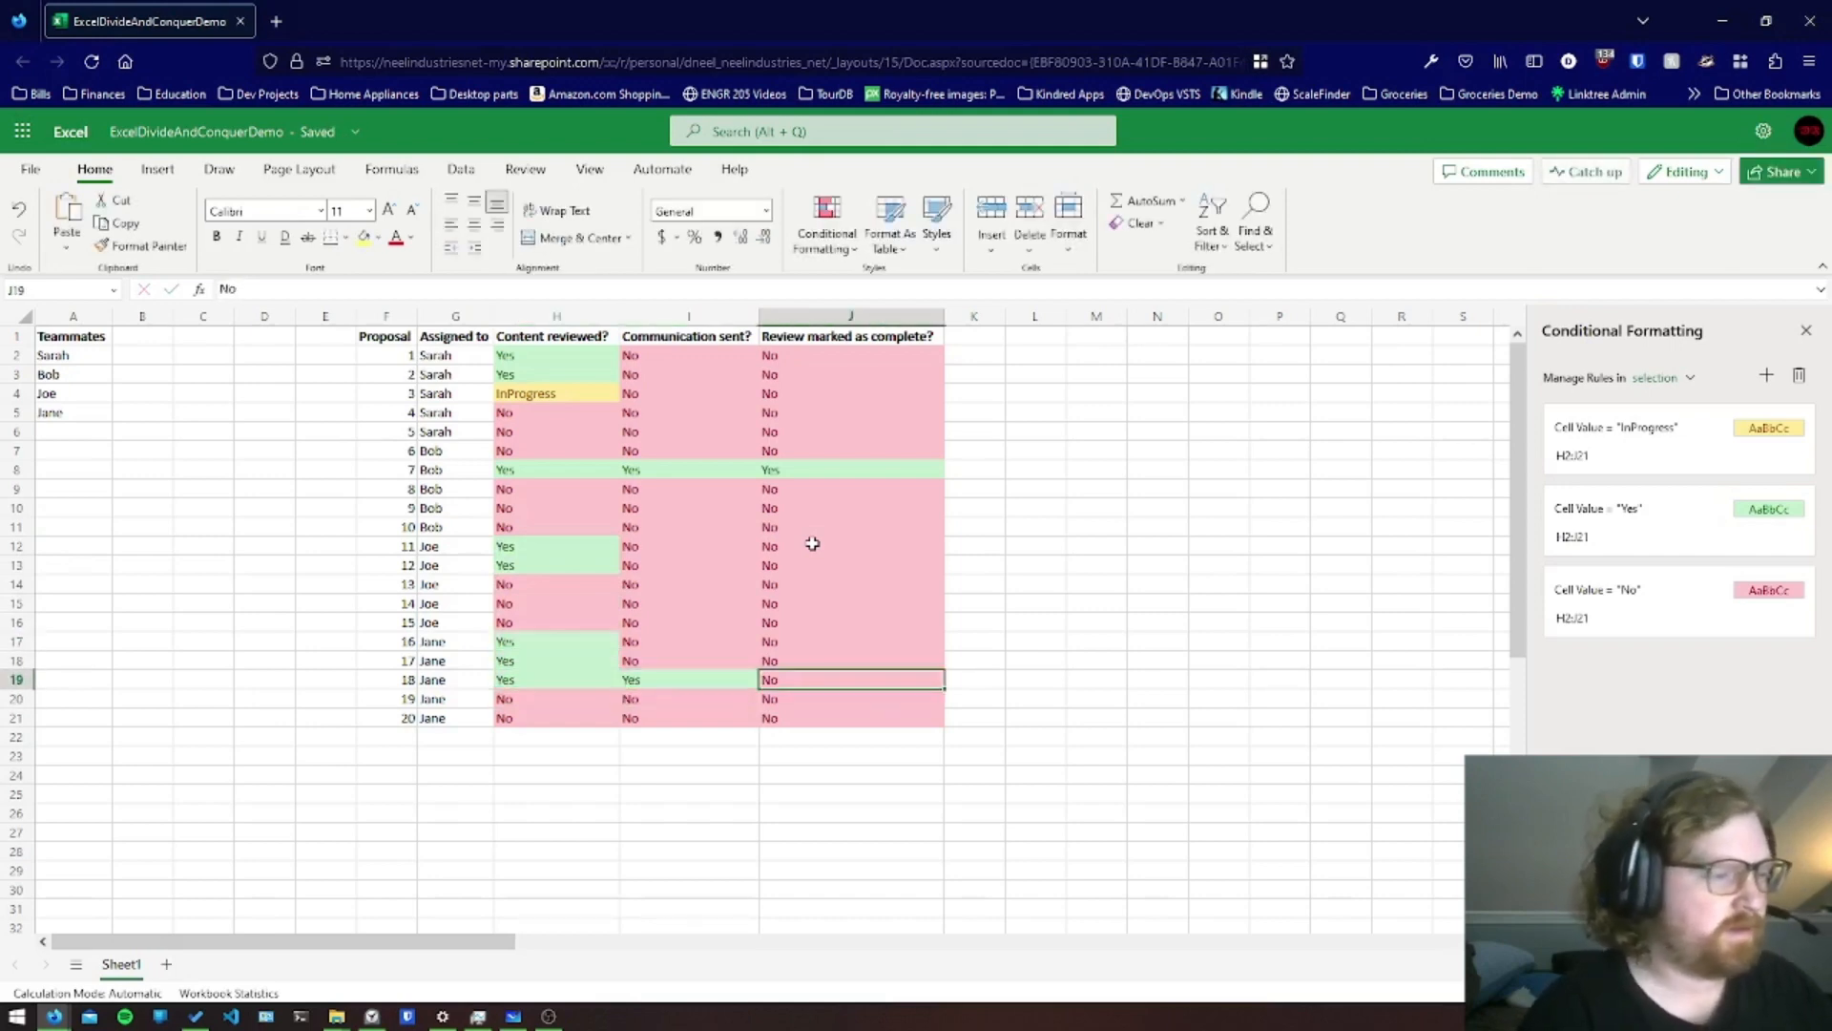
type("Yes")
key("Return")
key("Up")
key("Up")
key("Down")
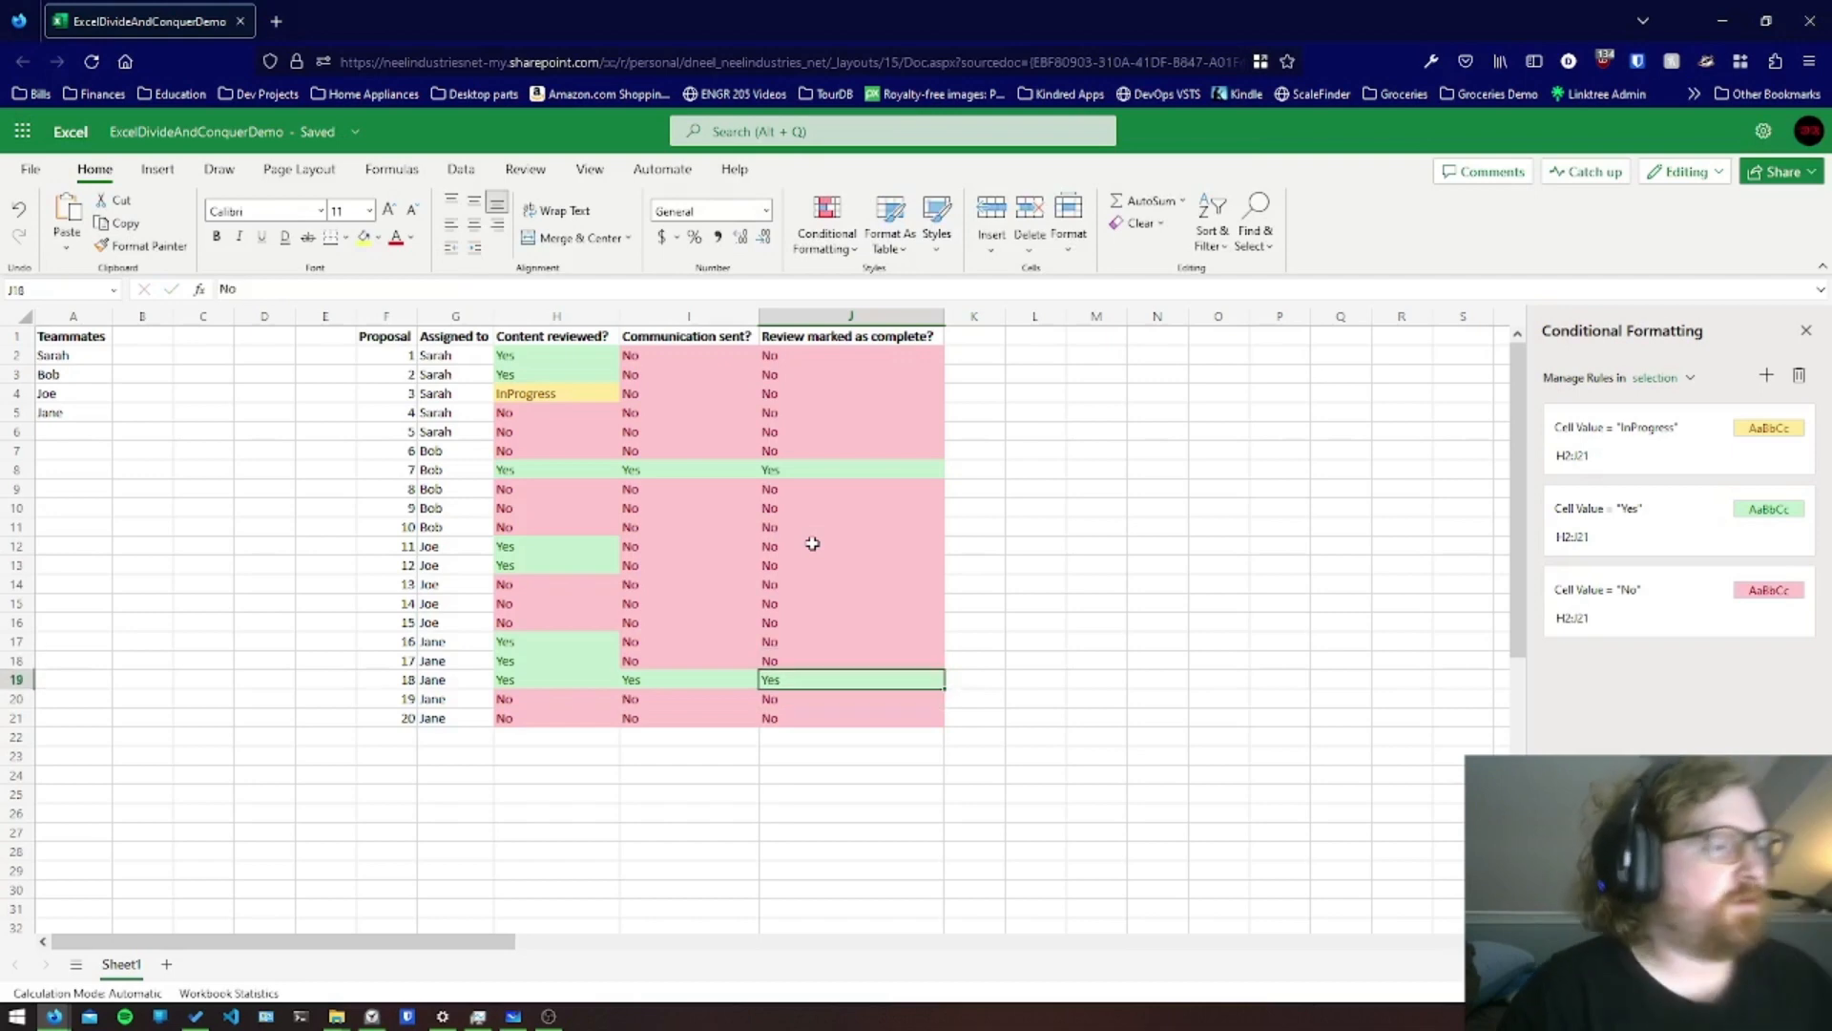
Look over the color-coded statuses in H2:J21 alongside the proposal numbers and column headings
mouse_move(556, 356)
left_mouse_down()
mouse_move(610, 374)
mouse_move(797, 618)
mouse_move(826, 719)
mouse_move(850, 725)
left_mouse_up()
left_click(850, 724)
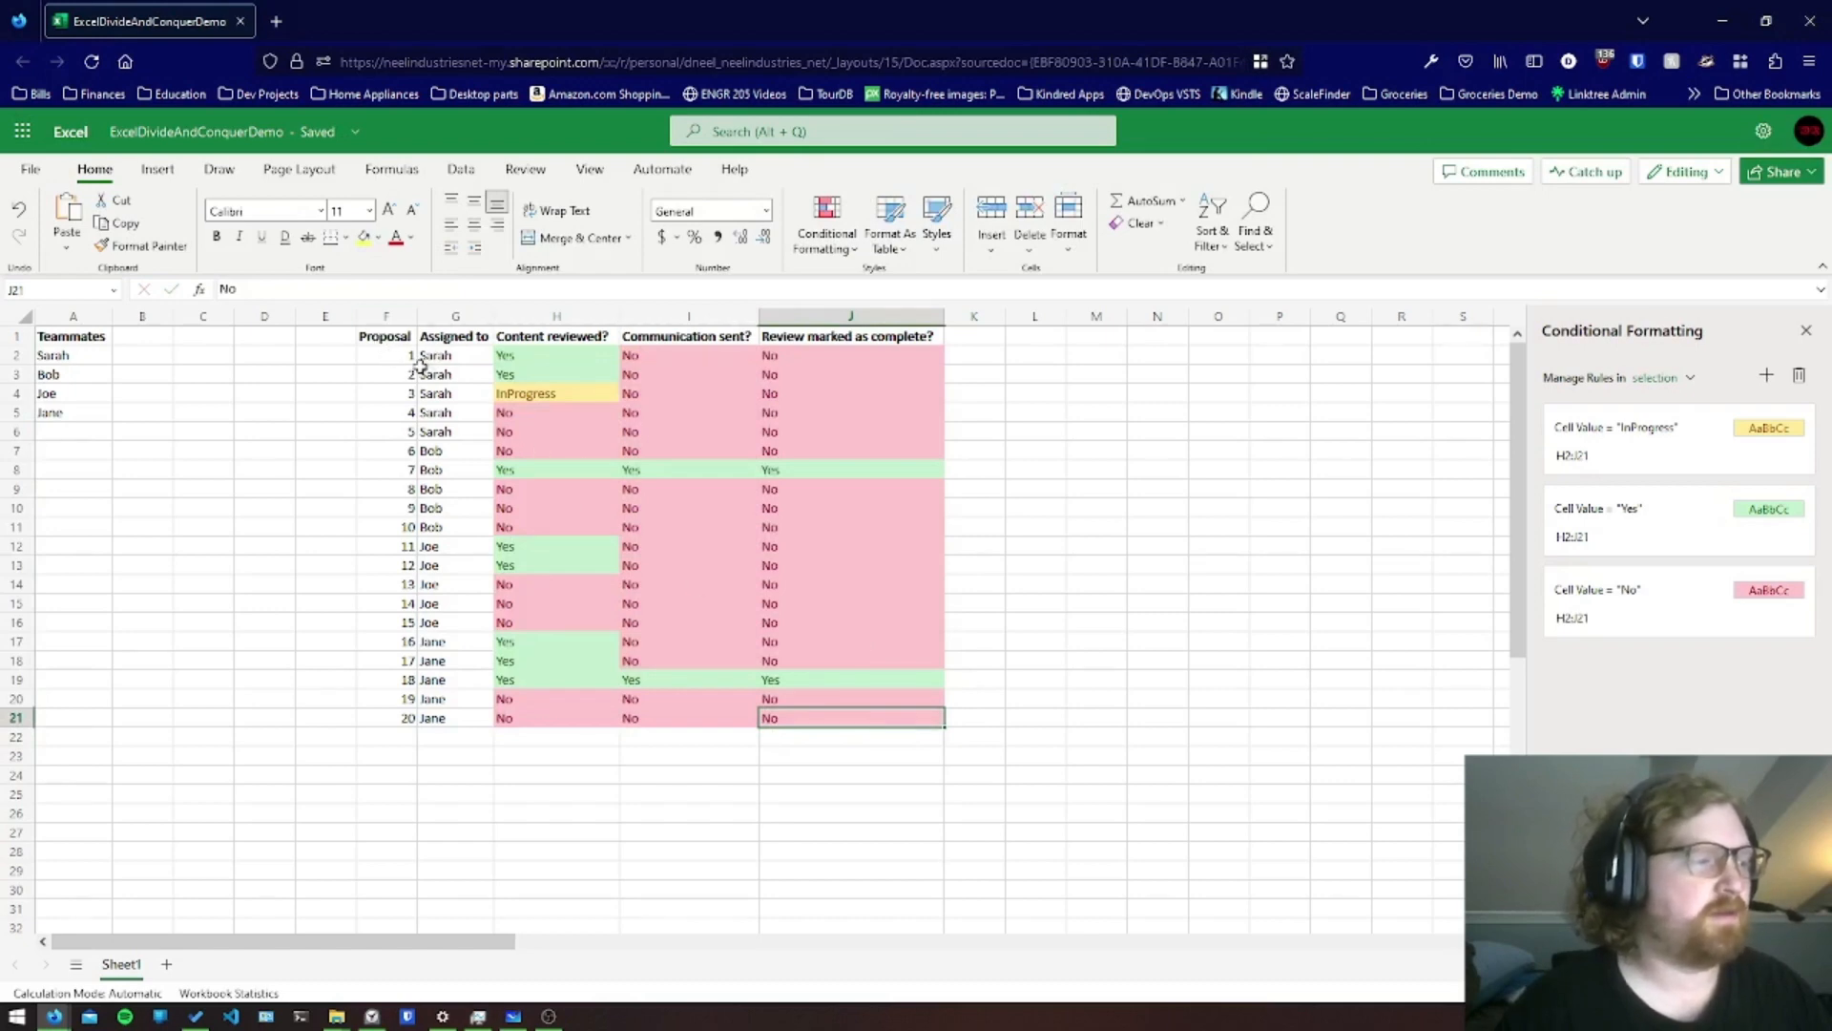
left_click_drag(399, 691, 399, 679)
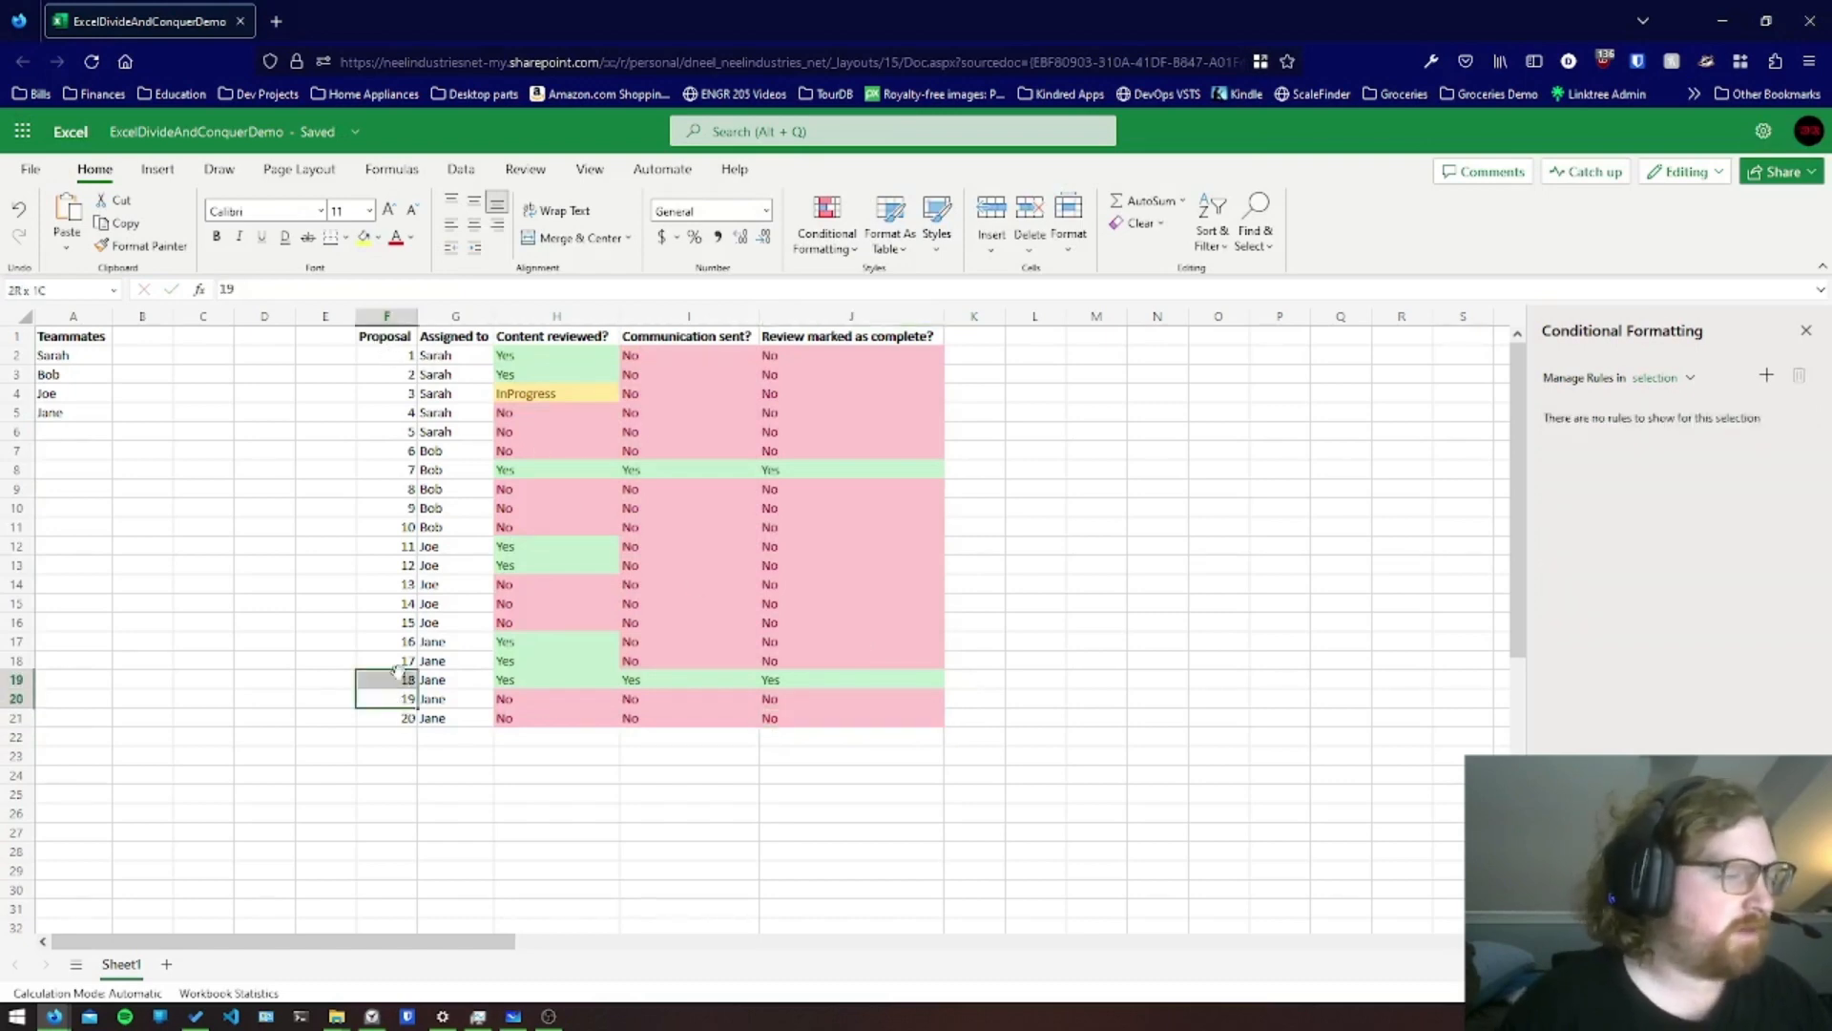
left_click_drag(561, 347, 859, 340)
left_click(977, 436)
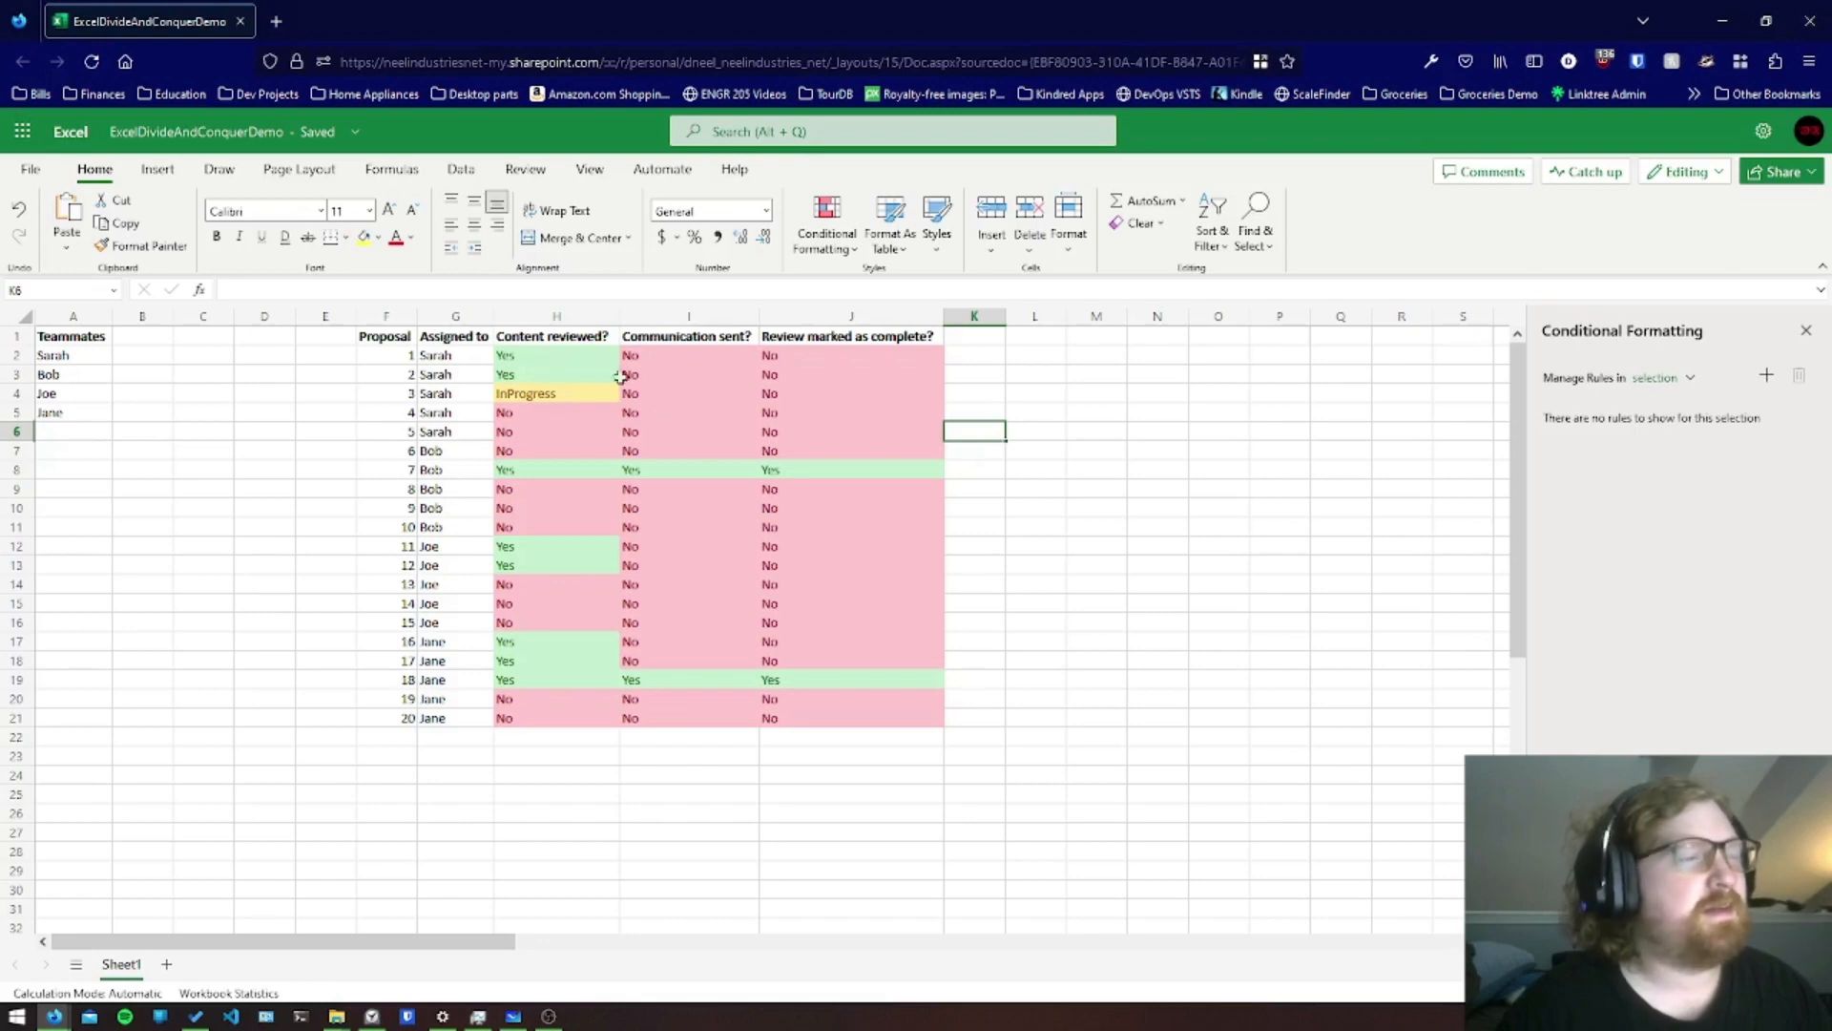
mouse_move(605, 360)
left_mouse_down()
mouse_move(925, 364)
mouse_move(875, 409)
mouse_move(872, 718)
left_mouse_up()
left_click(991, 777)
left_click(894, 716)
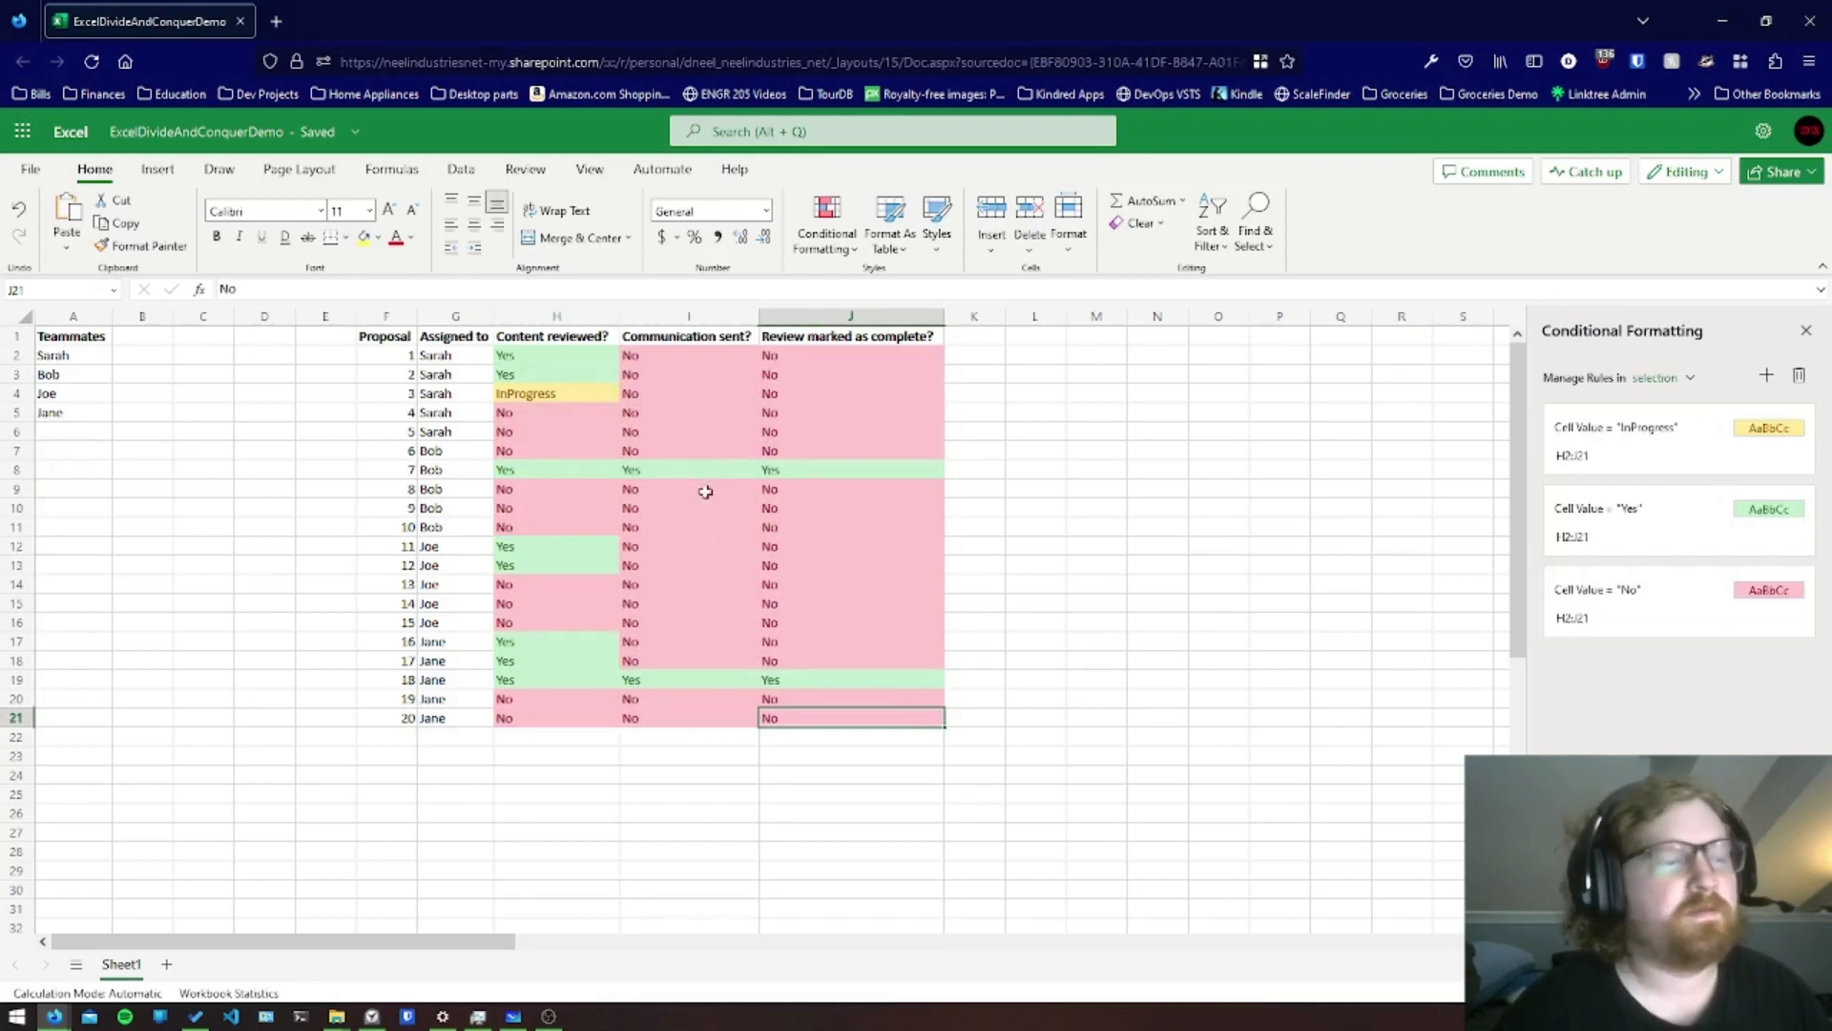
scroll(716, 573, "right", 1)
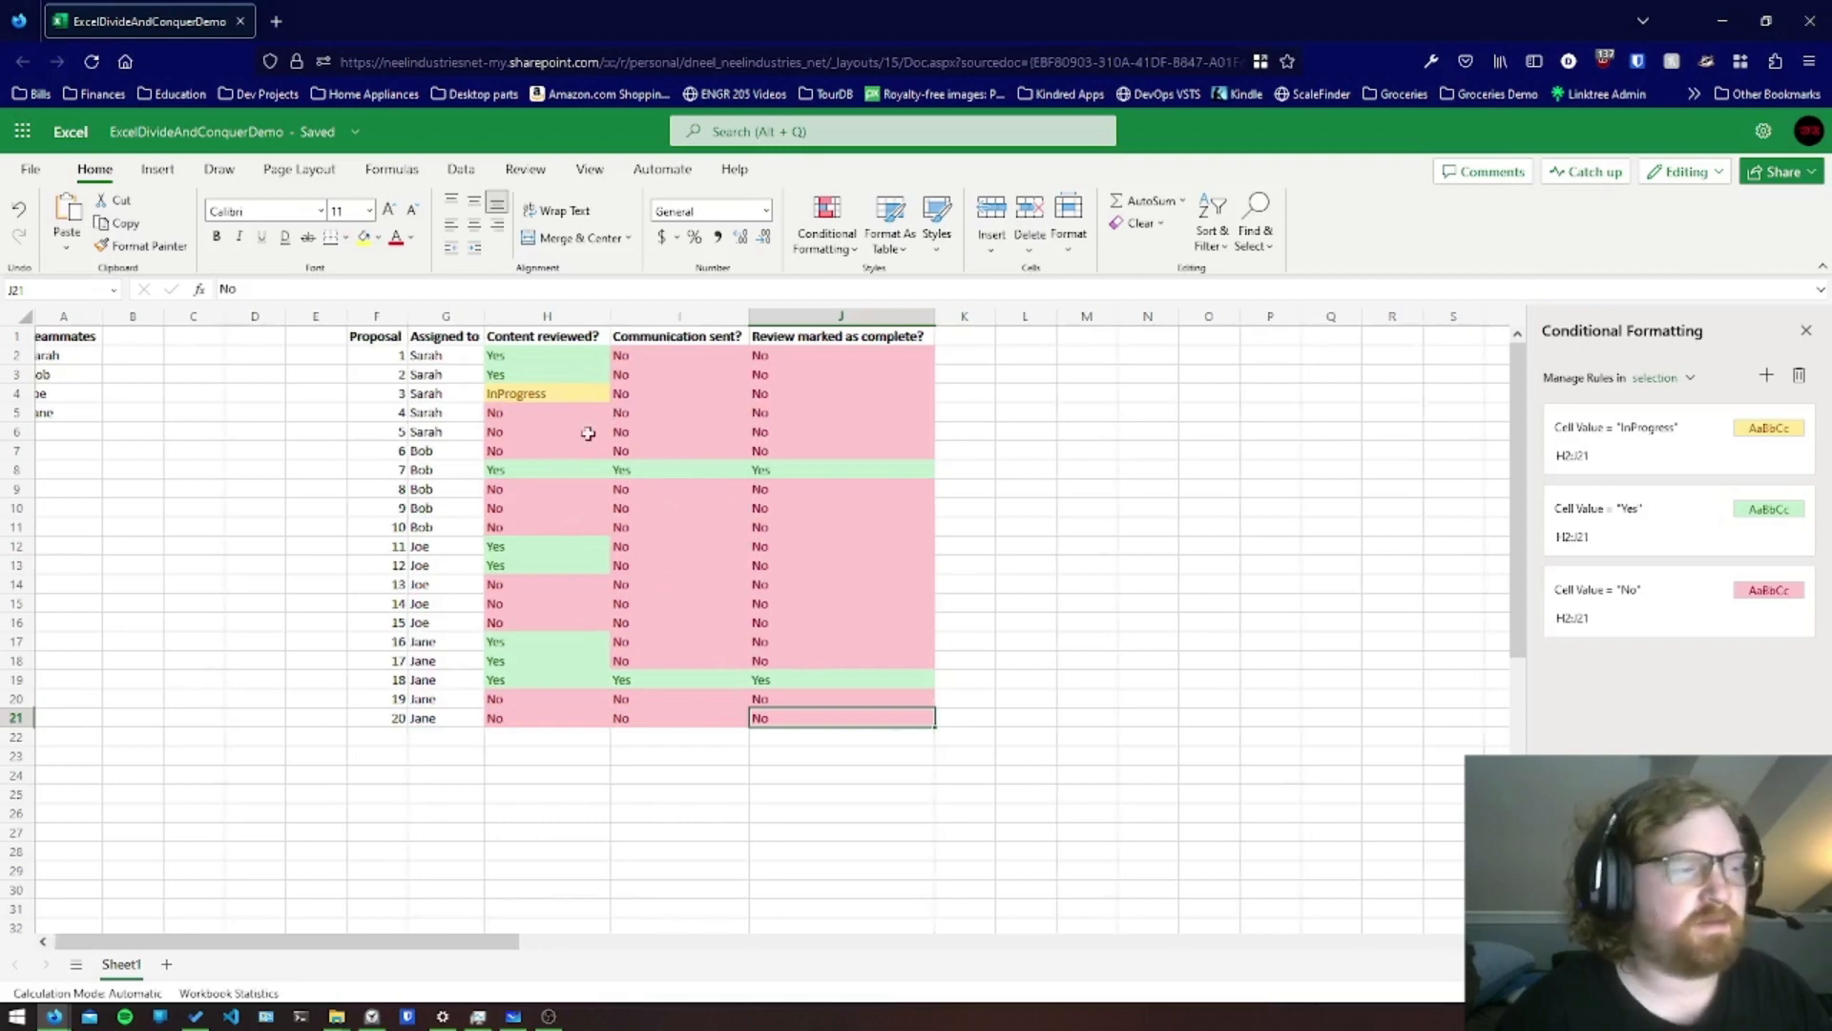
Try marking communication as sent for proposals 13 and 14 with Yes, and undo both entries
left_click(710, 579)
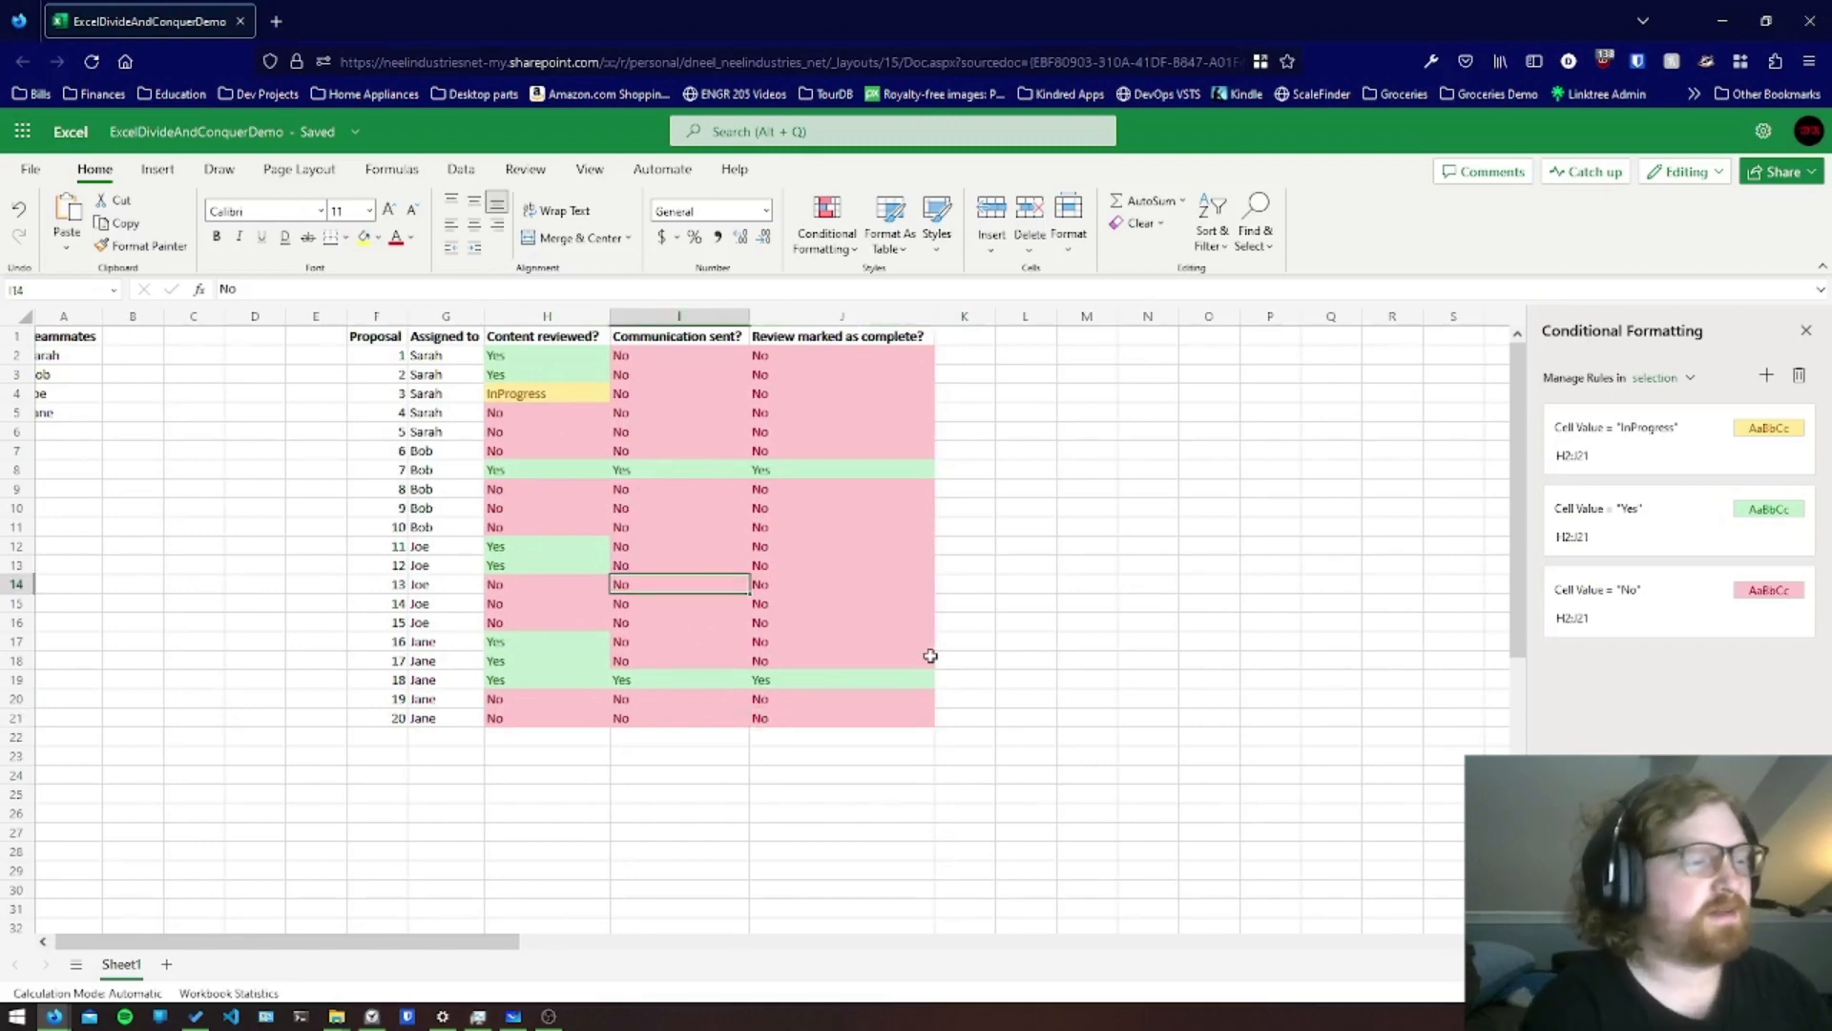
type("Yes")
key("Return")
type("Yes")
key("Return")
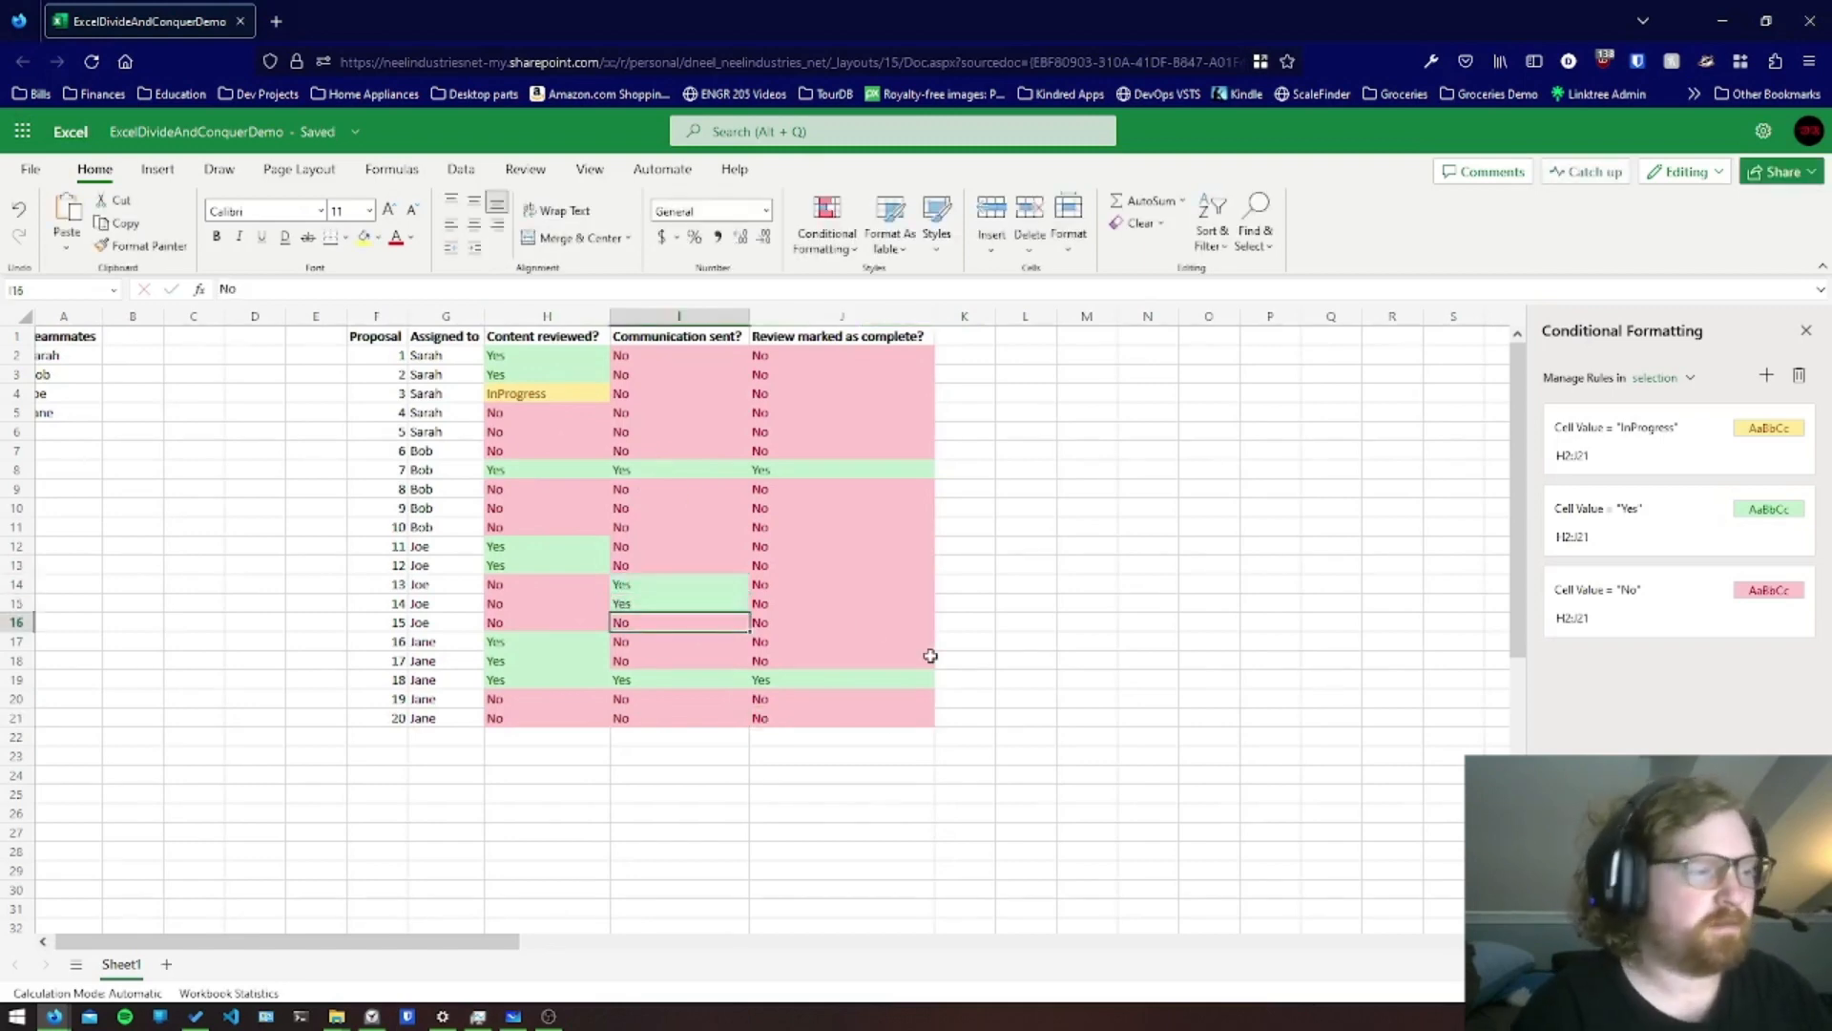
key("ctrl+z")
key("ctrl+z")
key("Left")
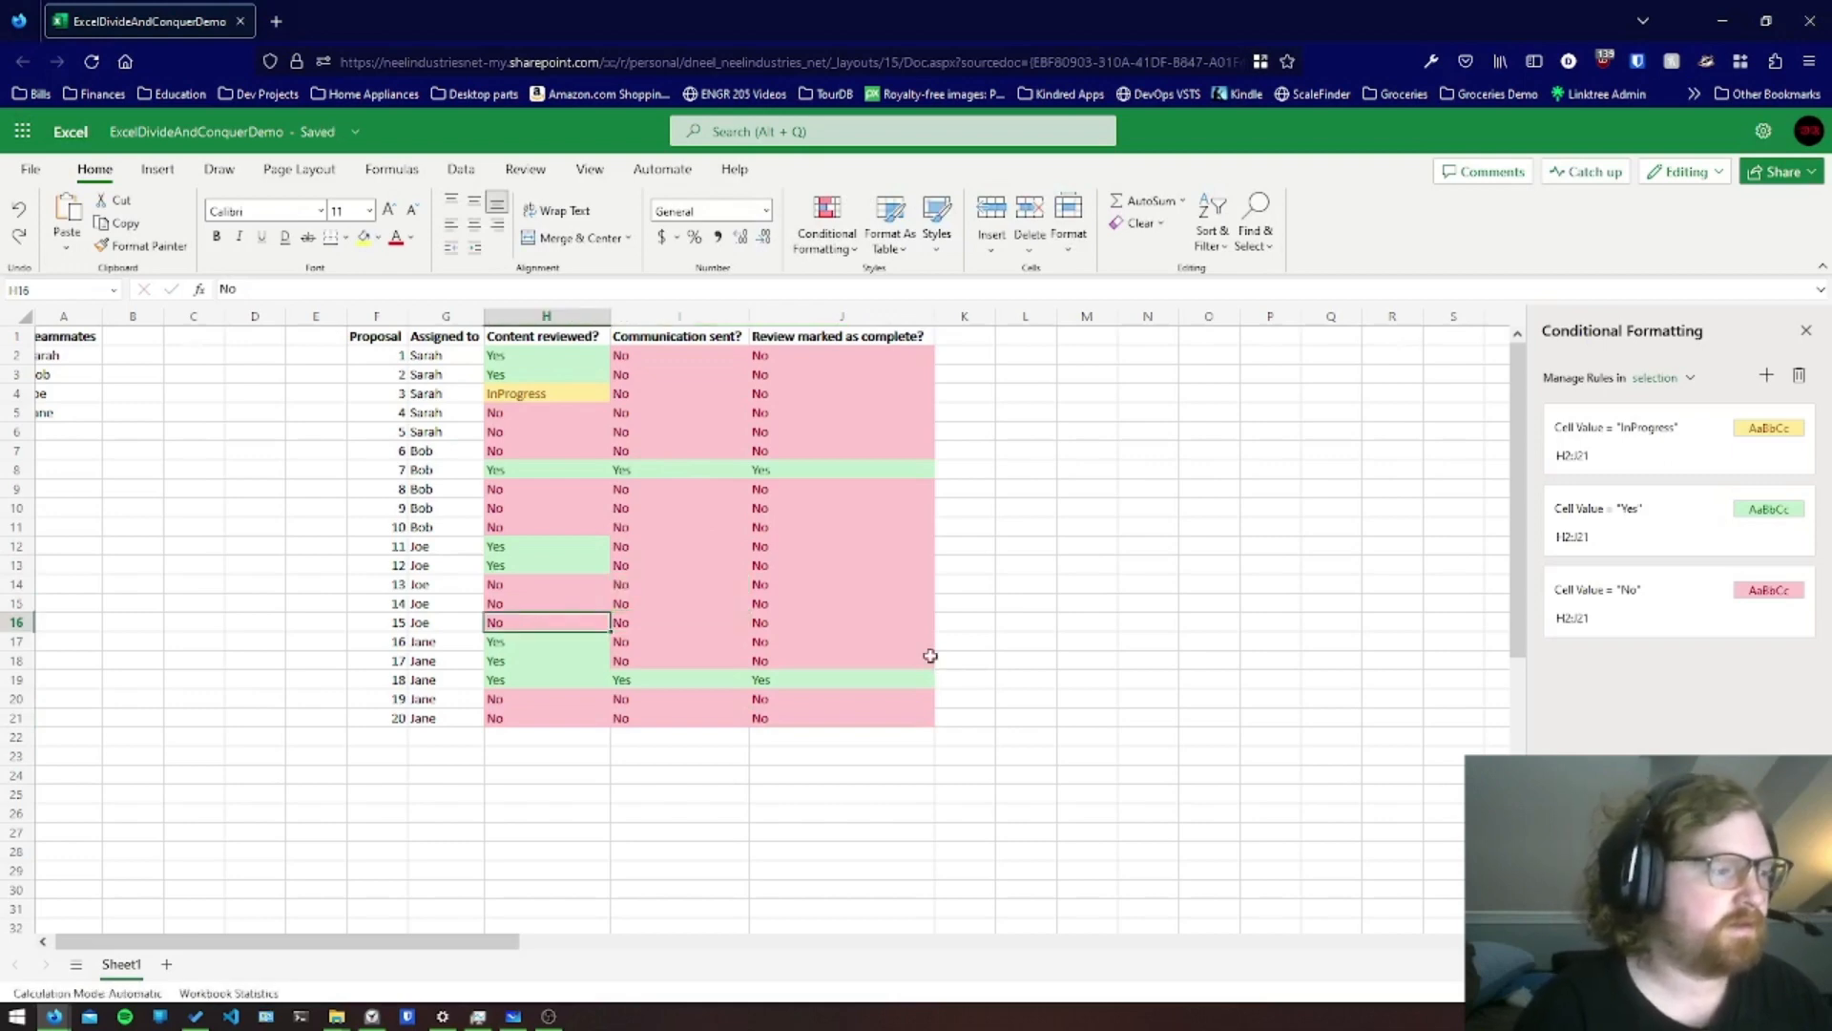
key("Left")
key("Left")
key("Left")
key("Left")
key("Left")
key("Left")
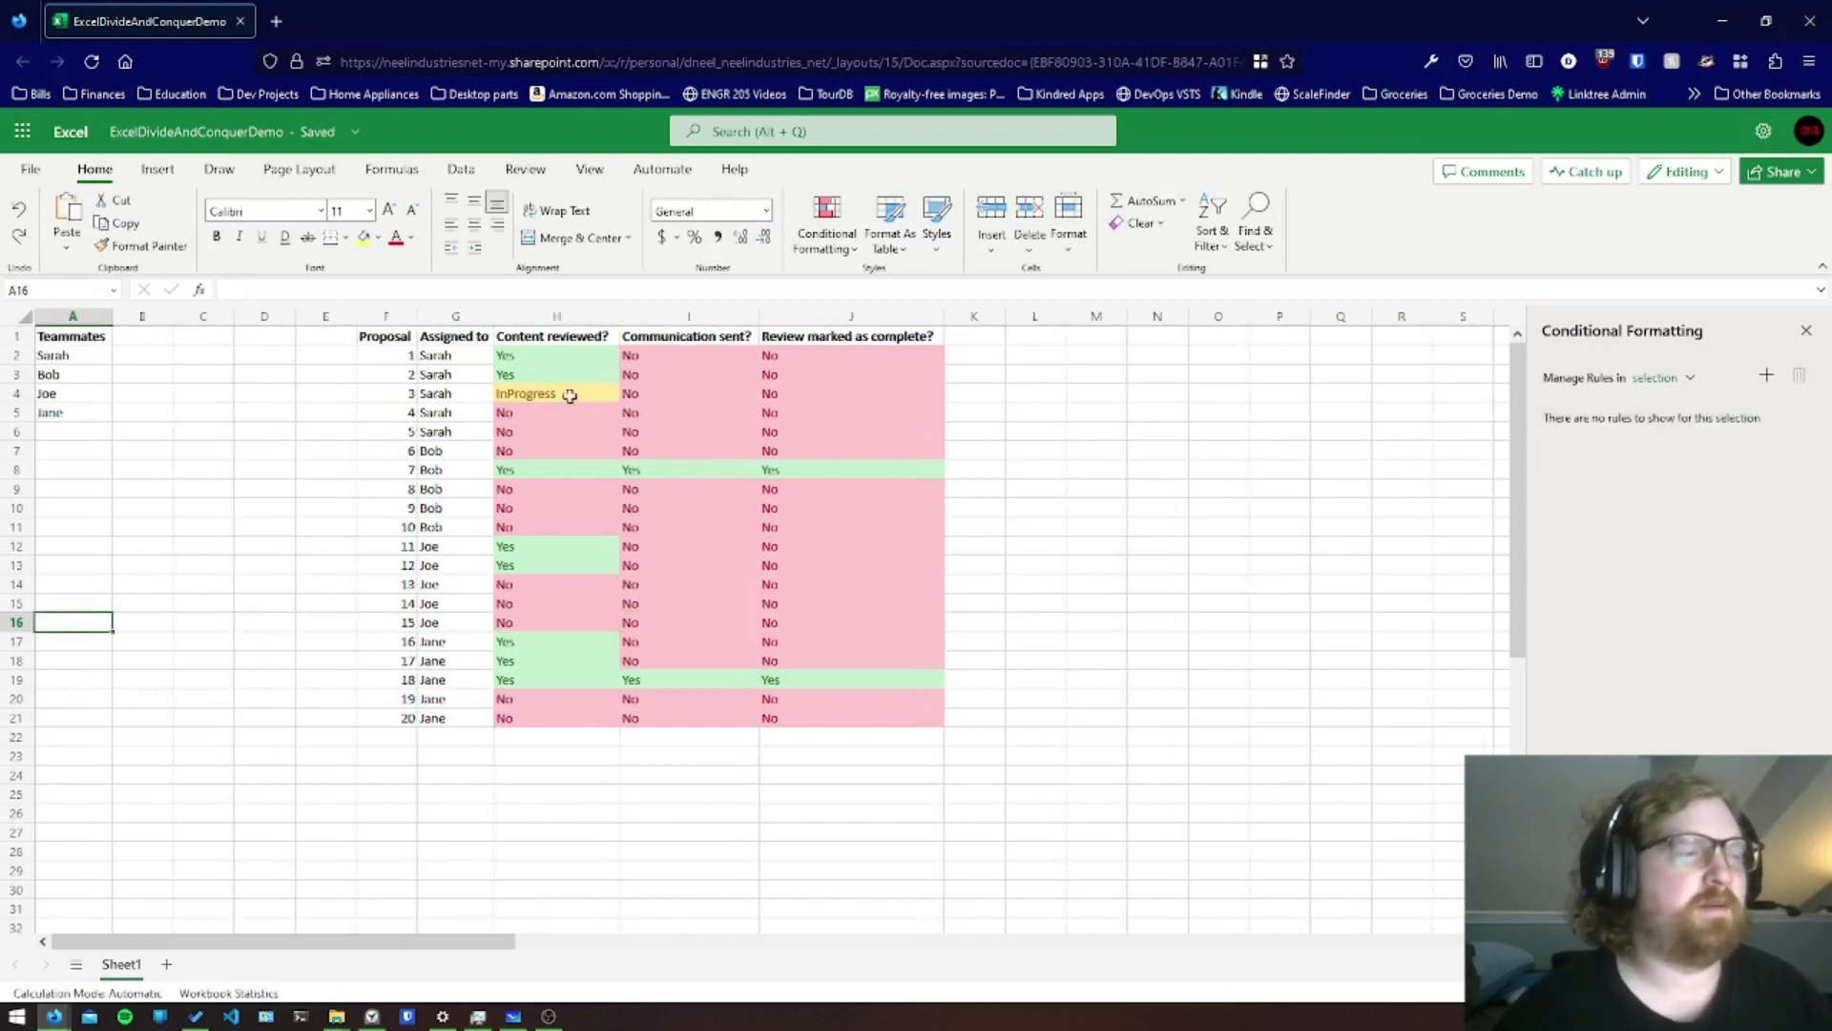
mouse_move(553, 339)
left_mouse_down()
mouse_move(724, 622)
mouse_move(917, 728)
mouse_move(920, 683)
left_mouse_up()
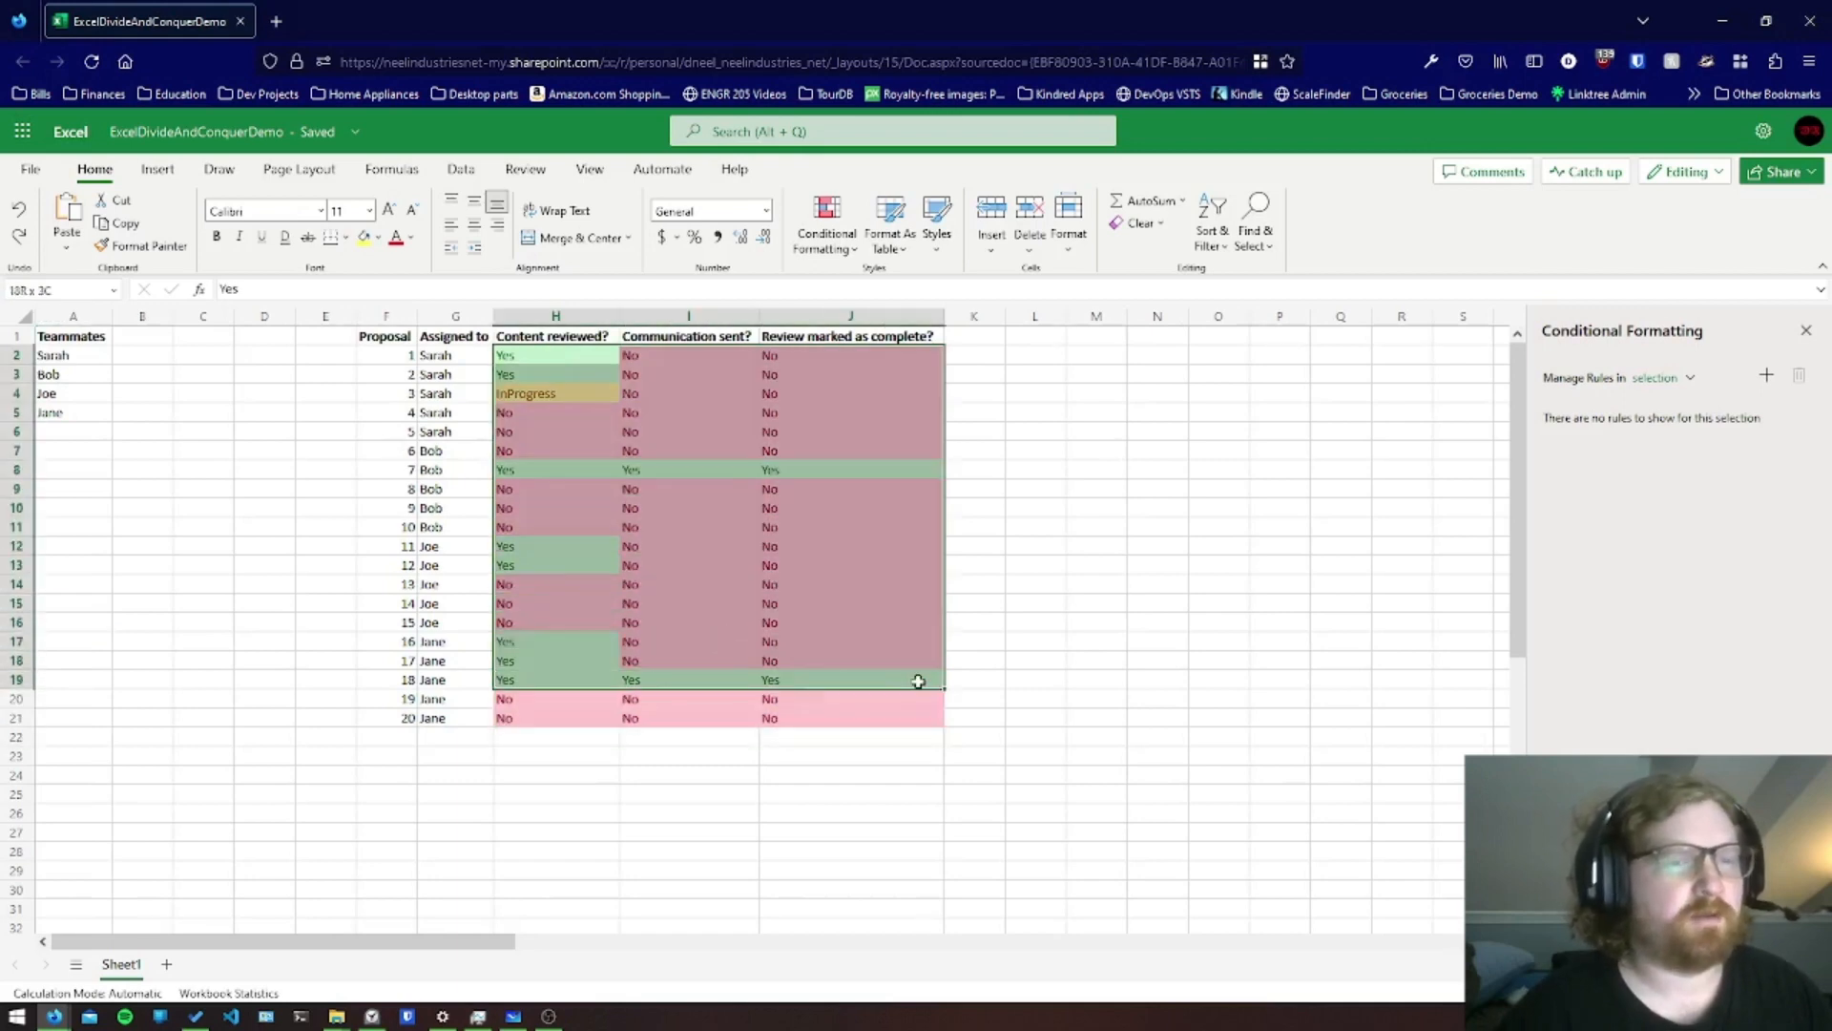
left_click(1041, 621)
Copy a sharing link that lets anyone edit the workbook, and close the conditional formatting rule manager
left_click(1787, 170)
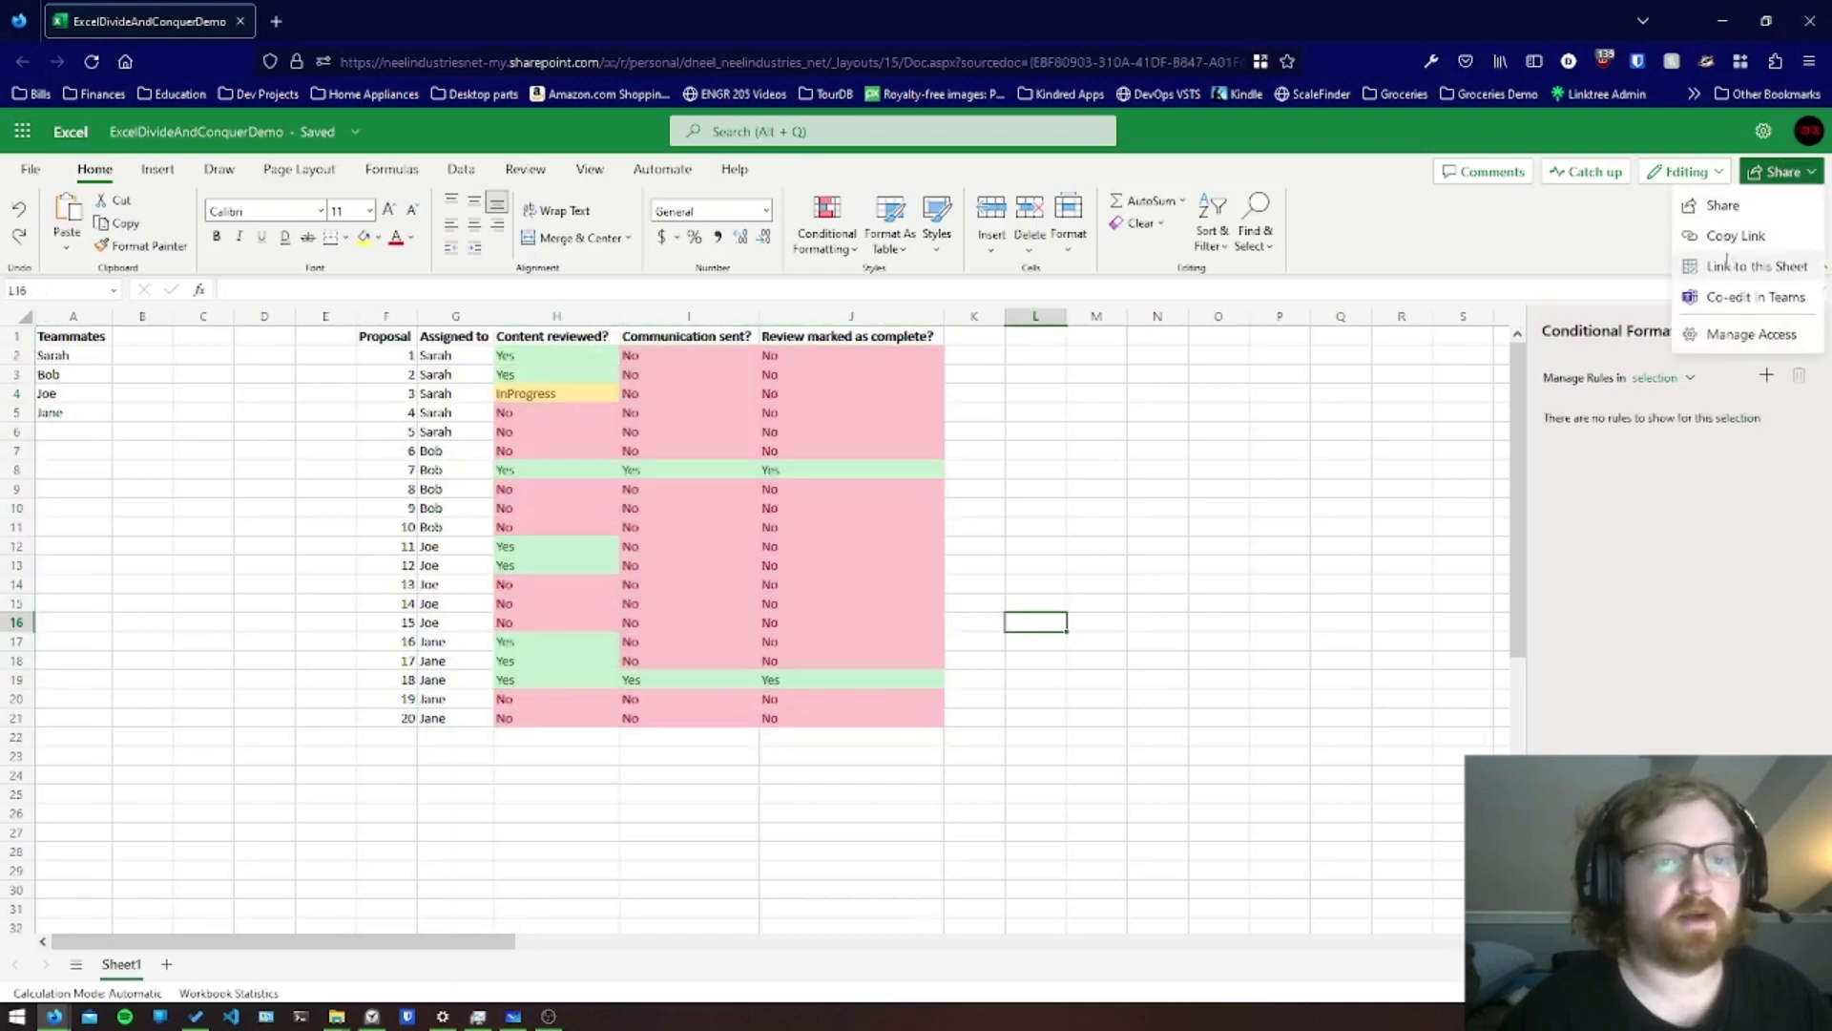
left_click(1727, 205)
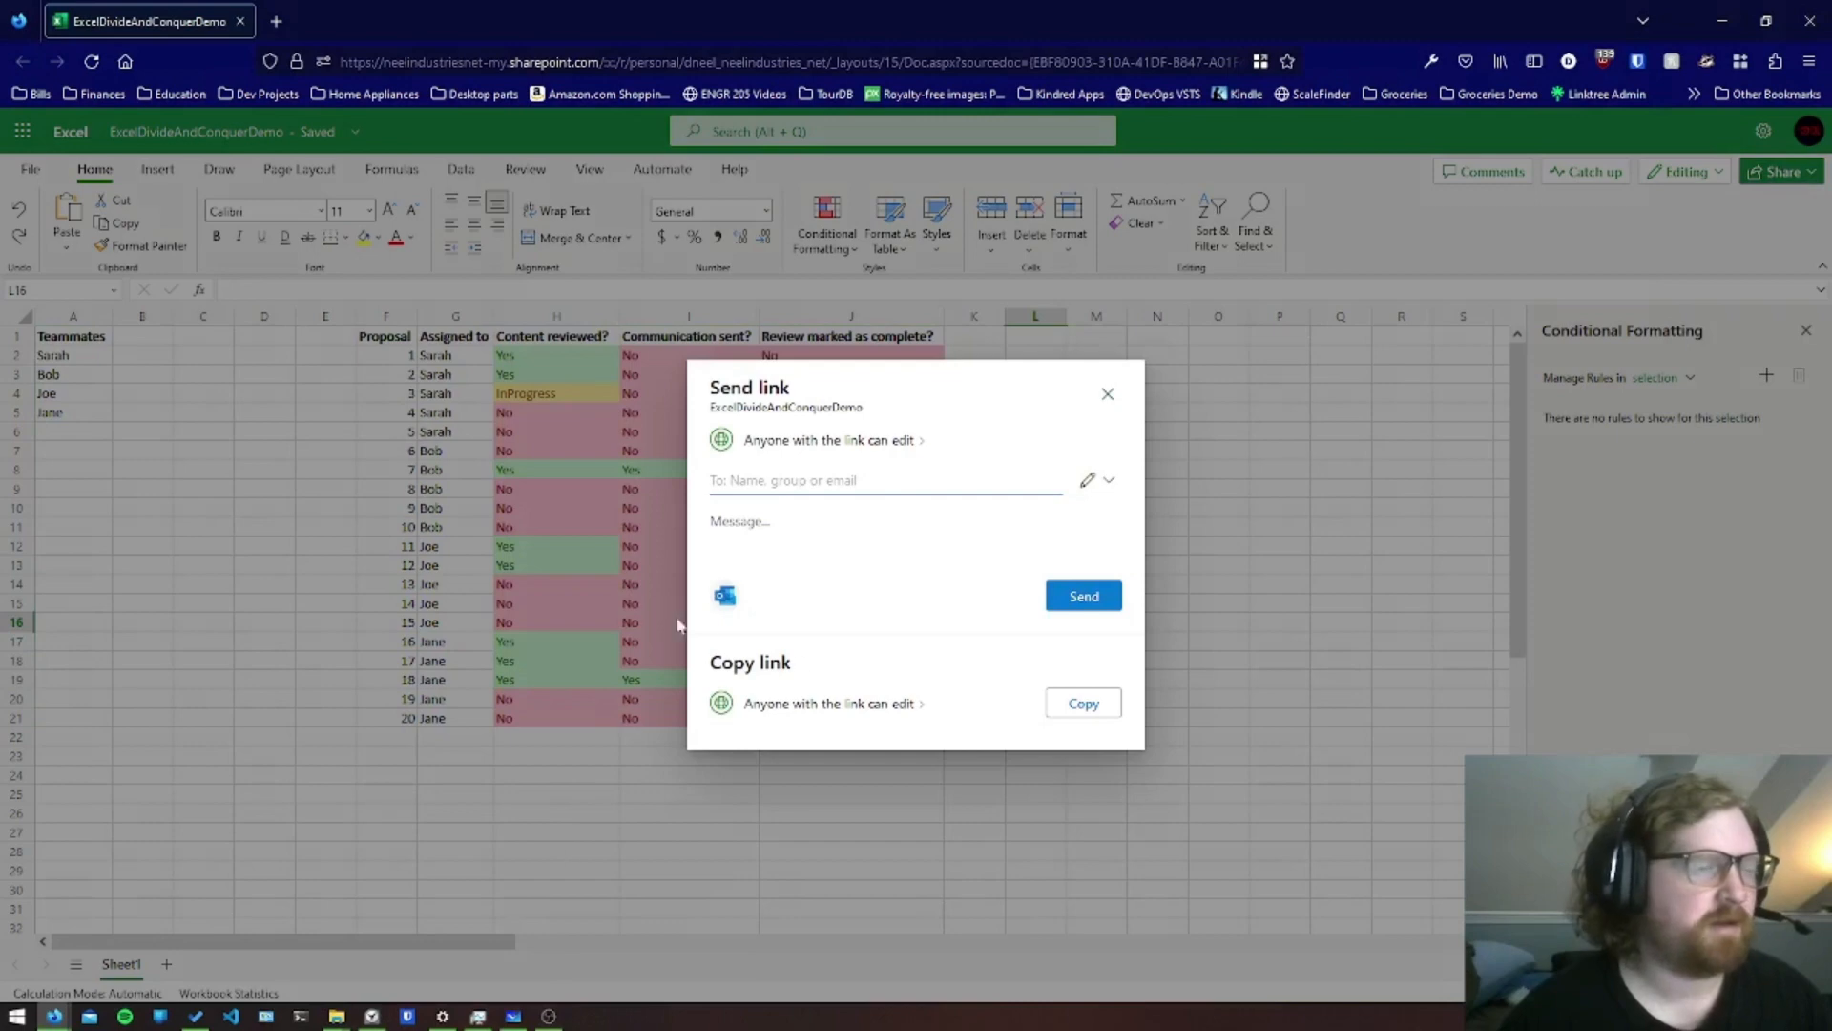
left_click(1077, 706)
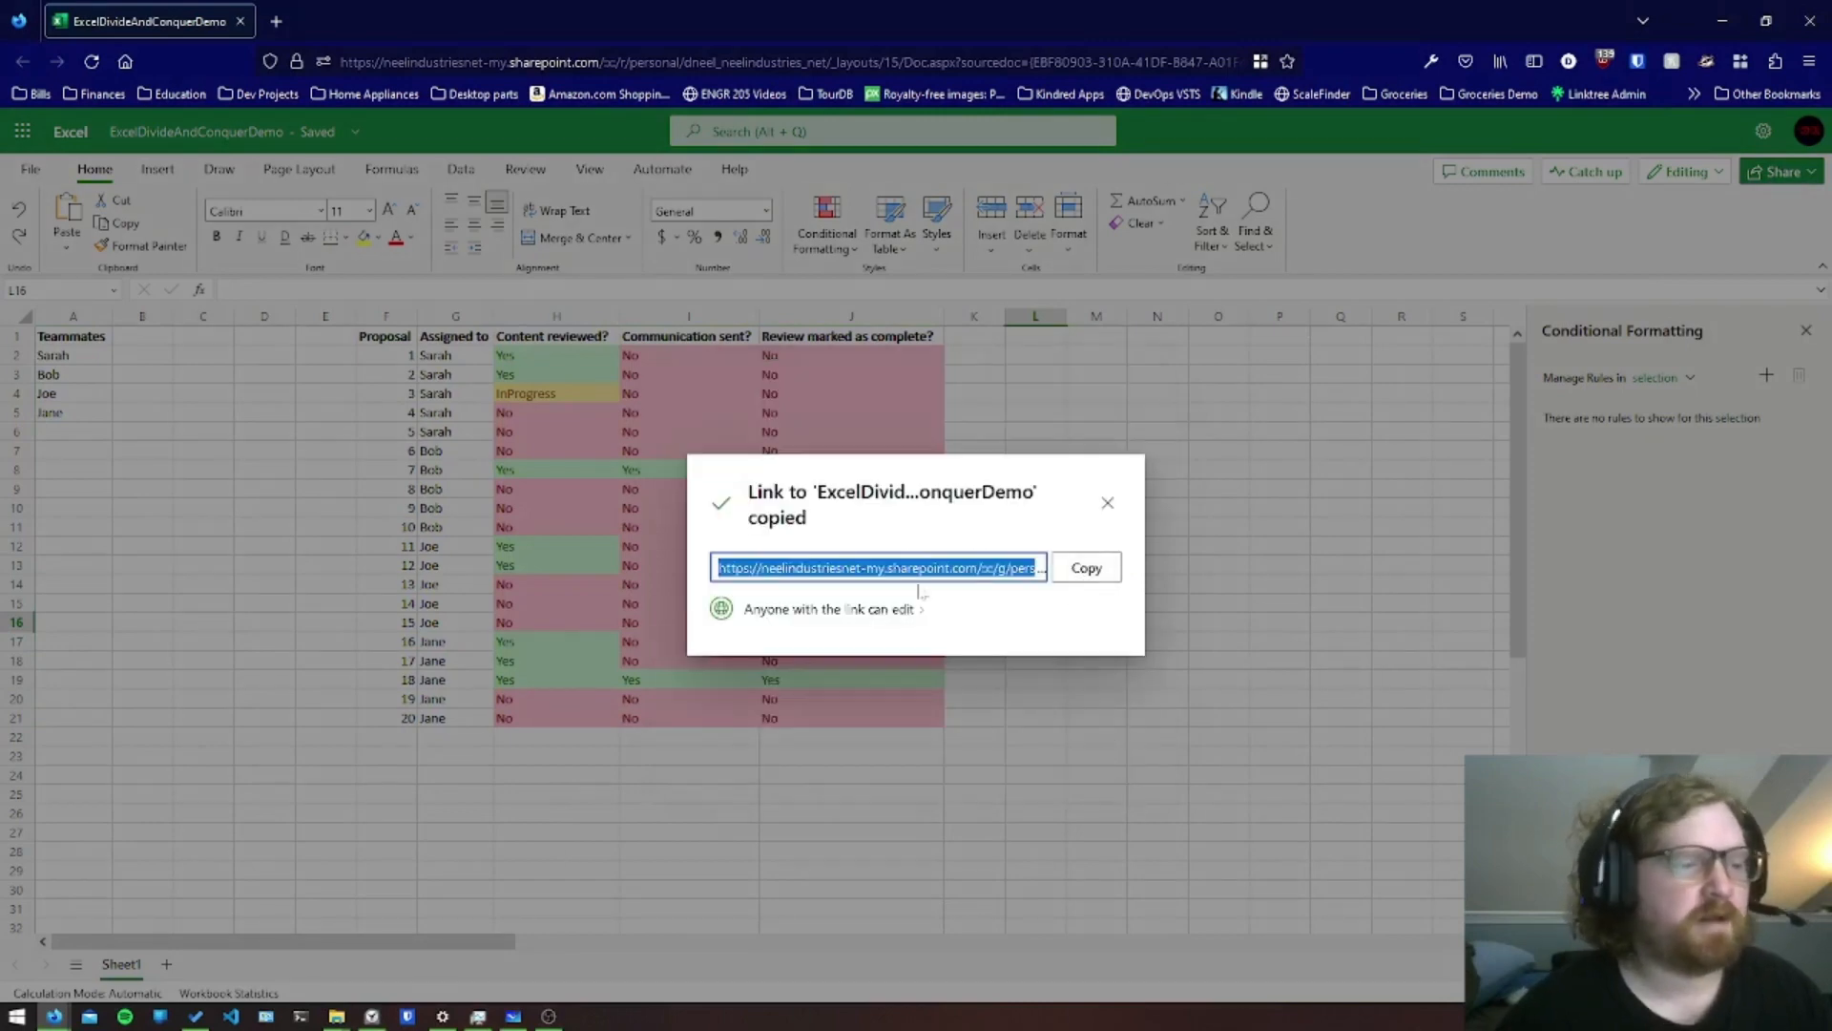
left_click(916, 570)
left_click(952, 707)
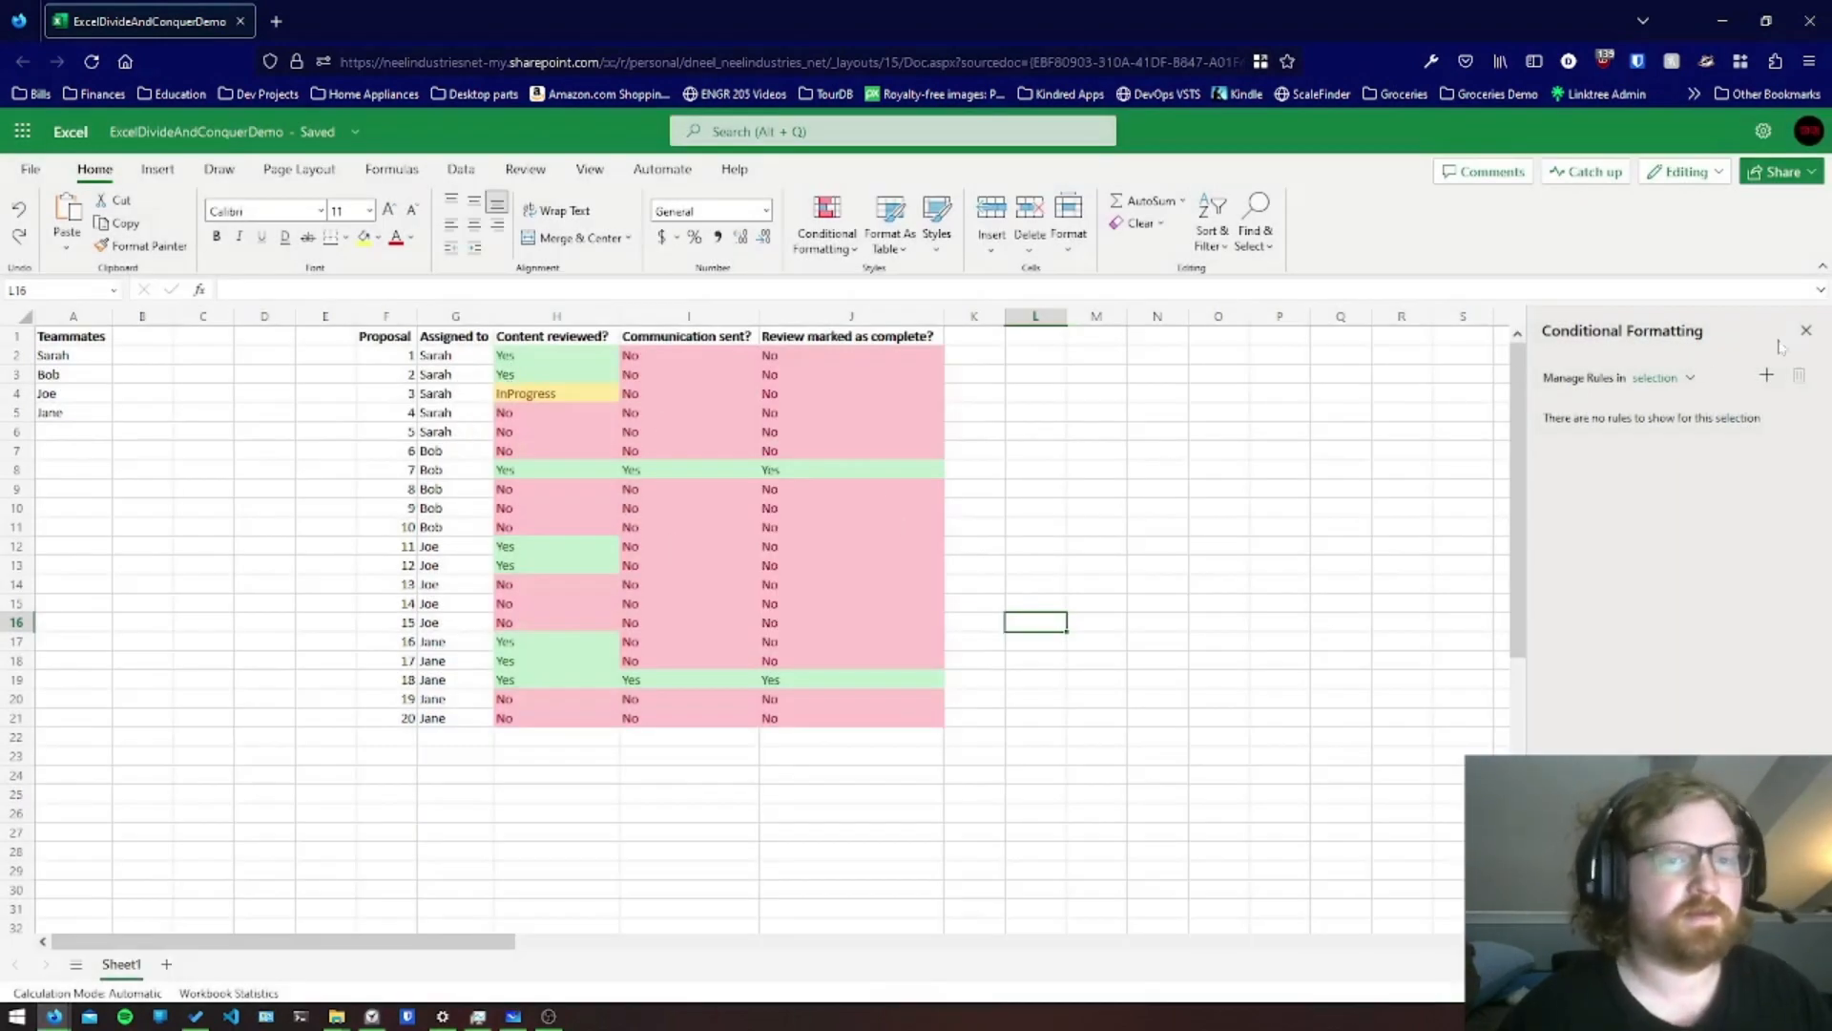
left_click(1807, 333)
left_click(973, 546)
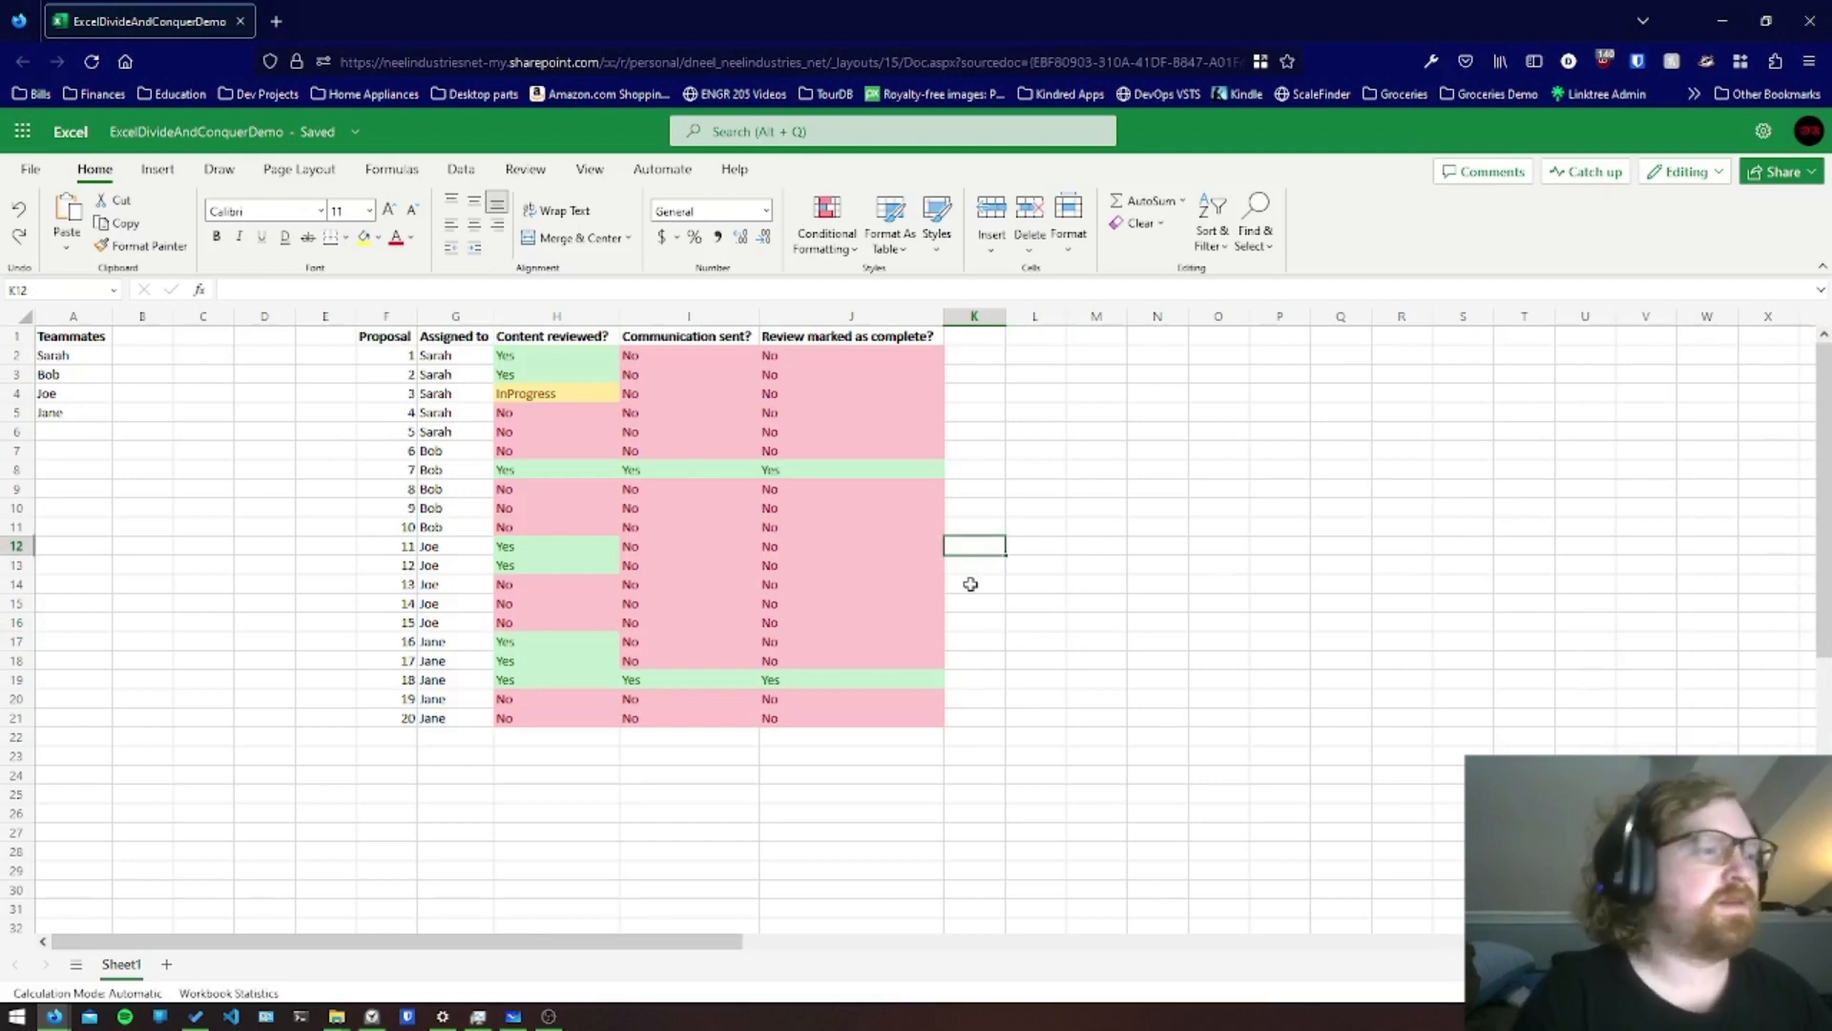
left_click(836, 531)
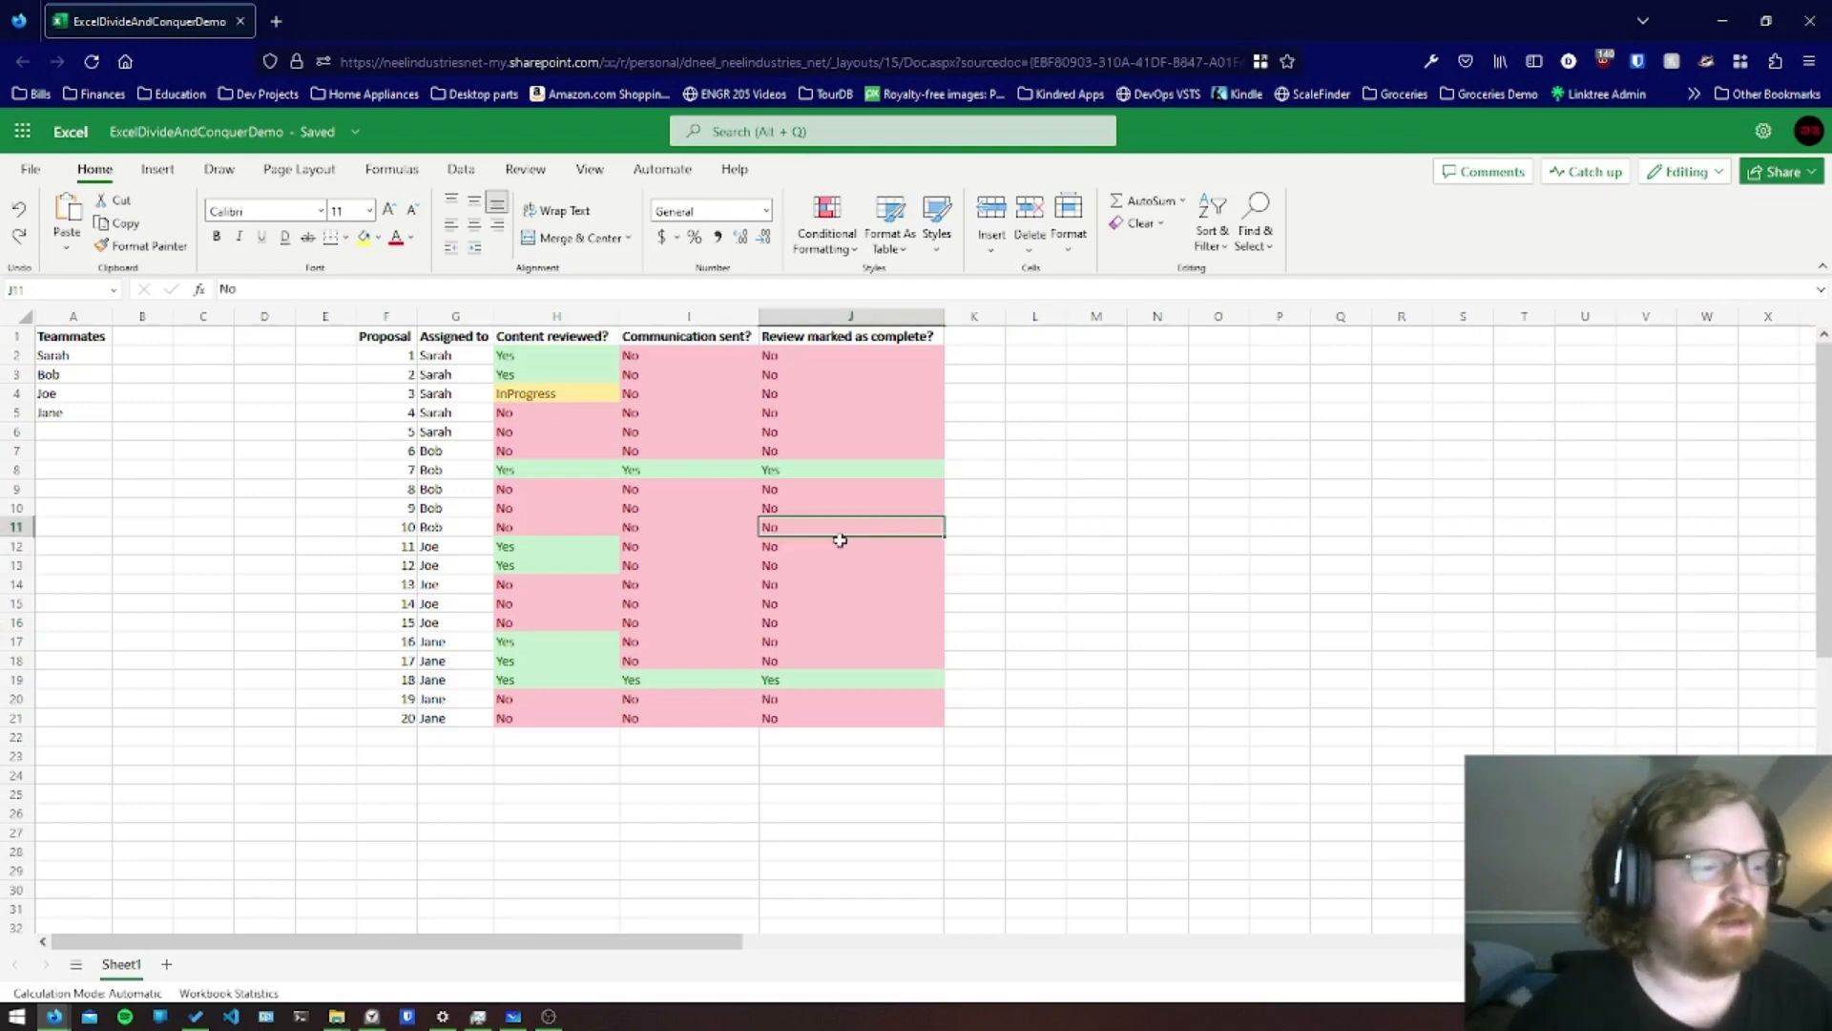
key("Left")
key("Left")
key("Left")
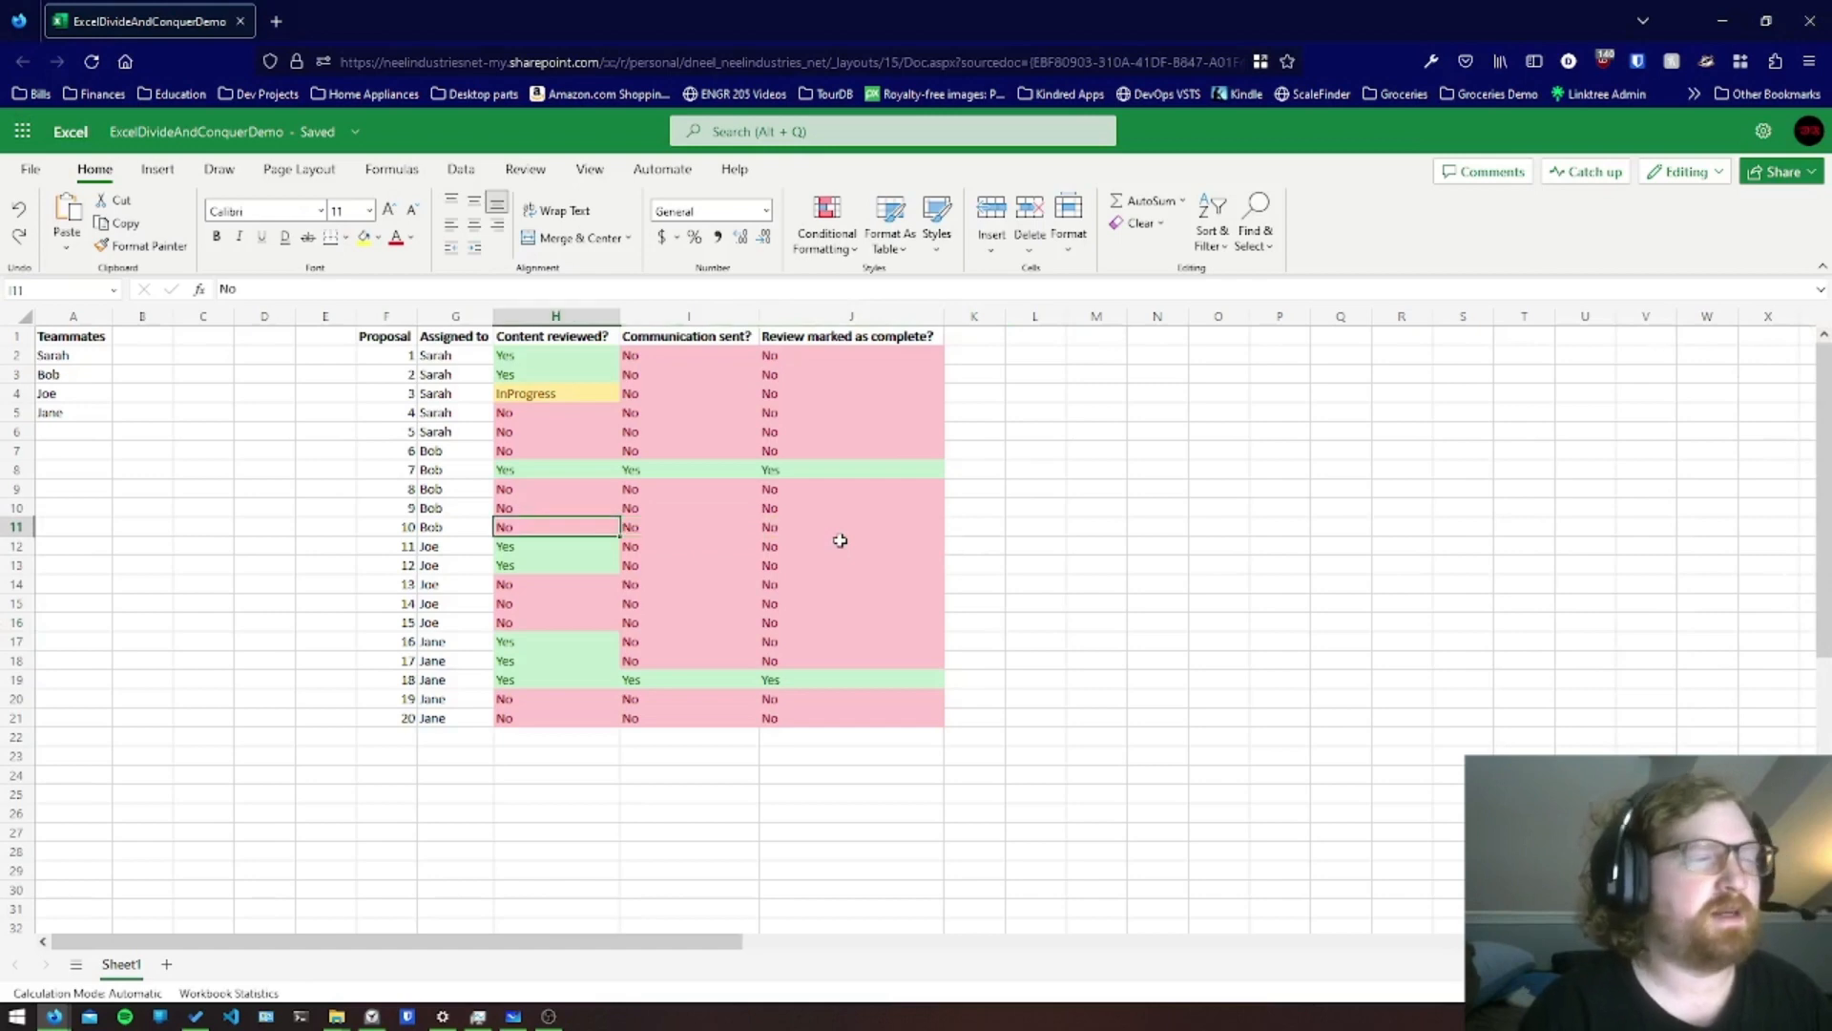
key("Up")
key("Up")
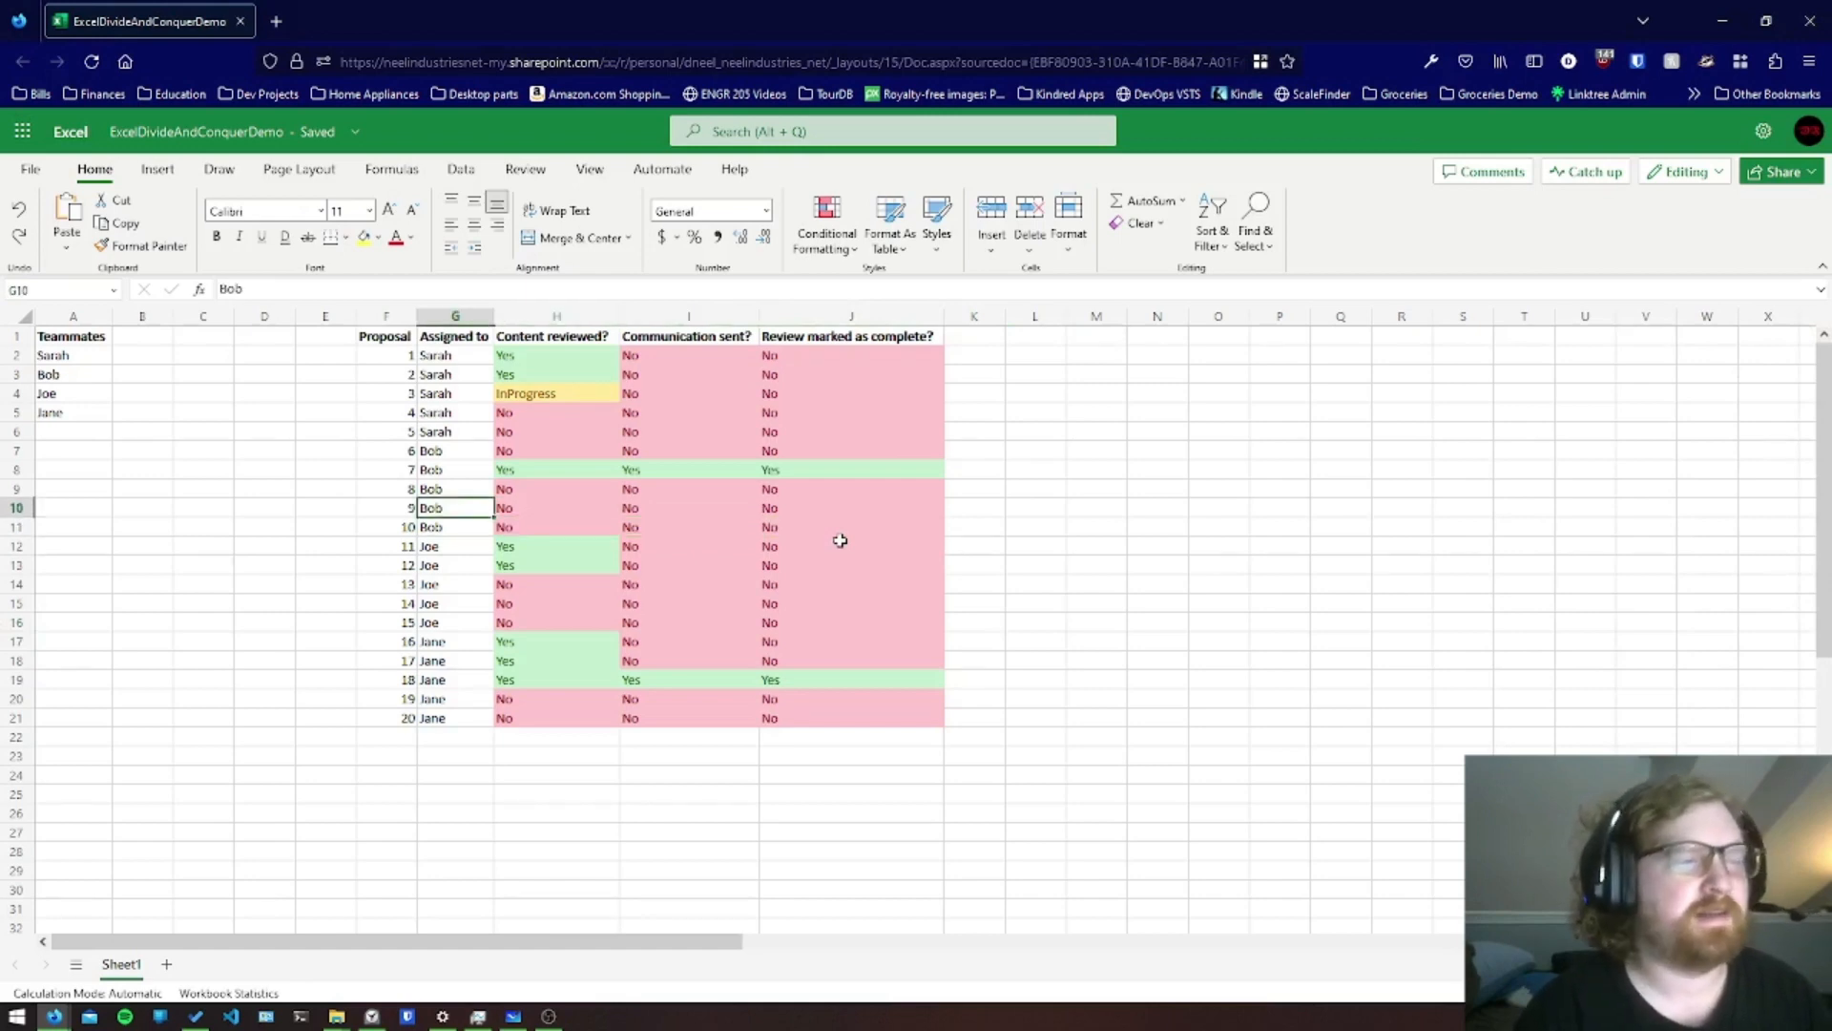
key("Right")
key("Right")
key("Left")
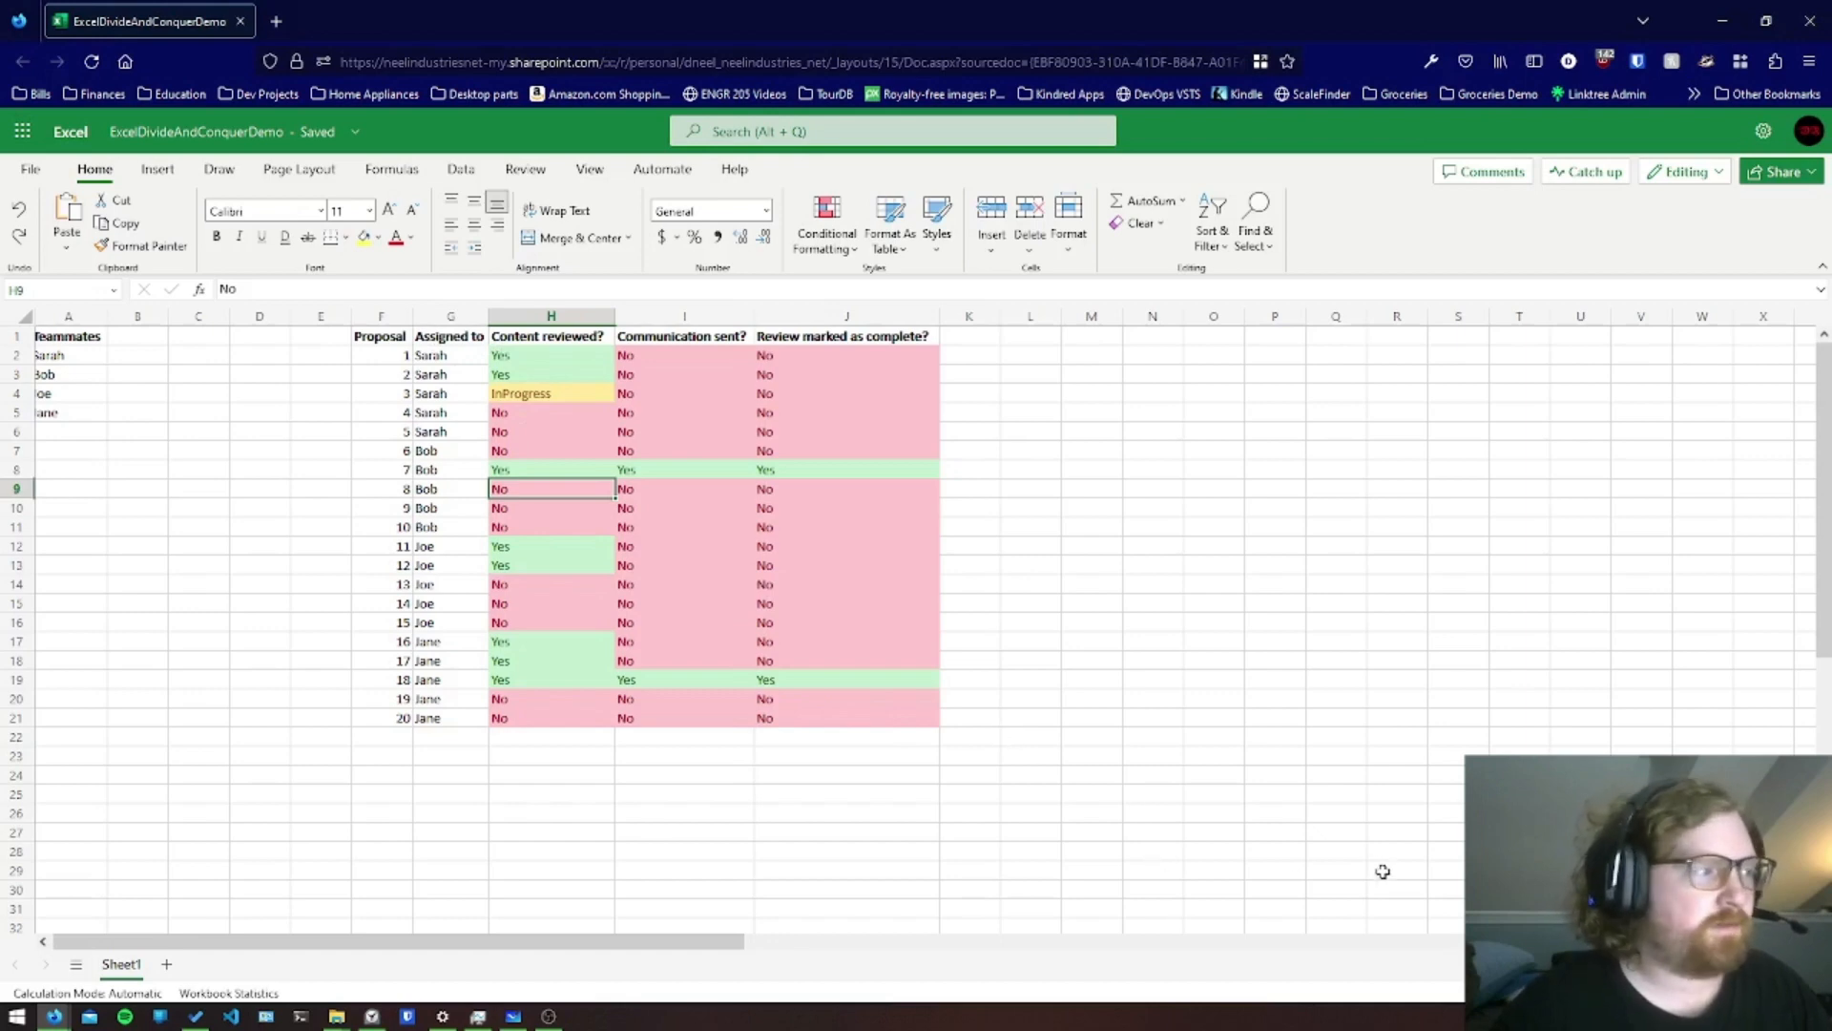
scroll(1249, 762, "down", 5)
scroll(1304, 740, "up", 5)
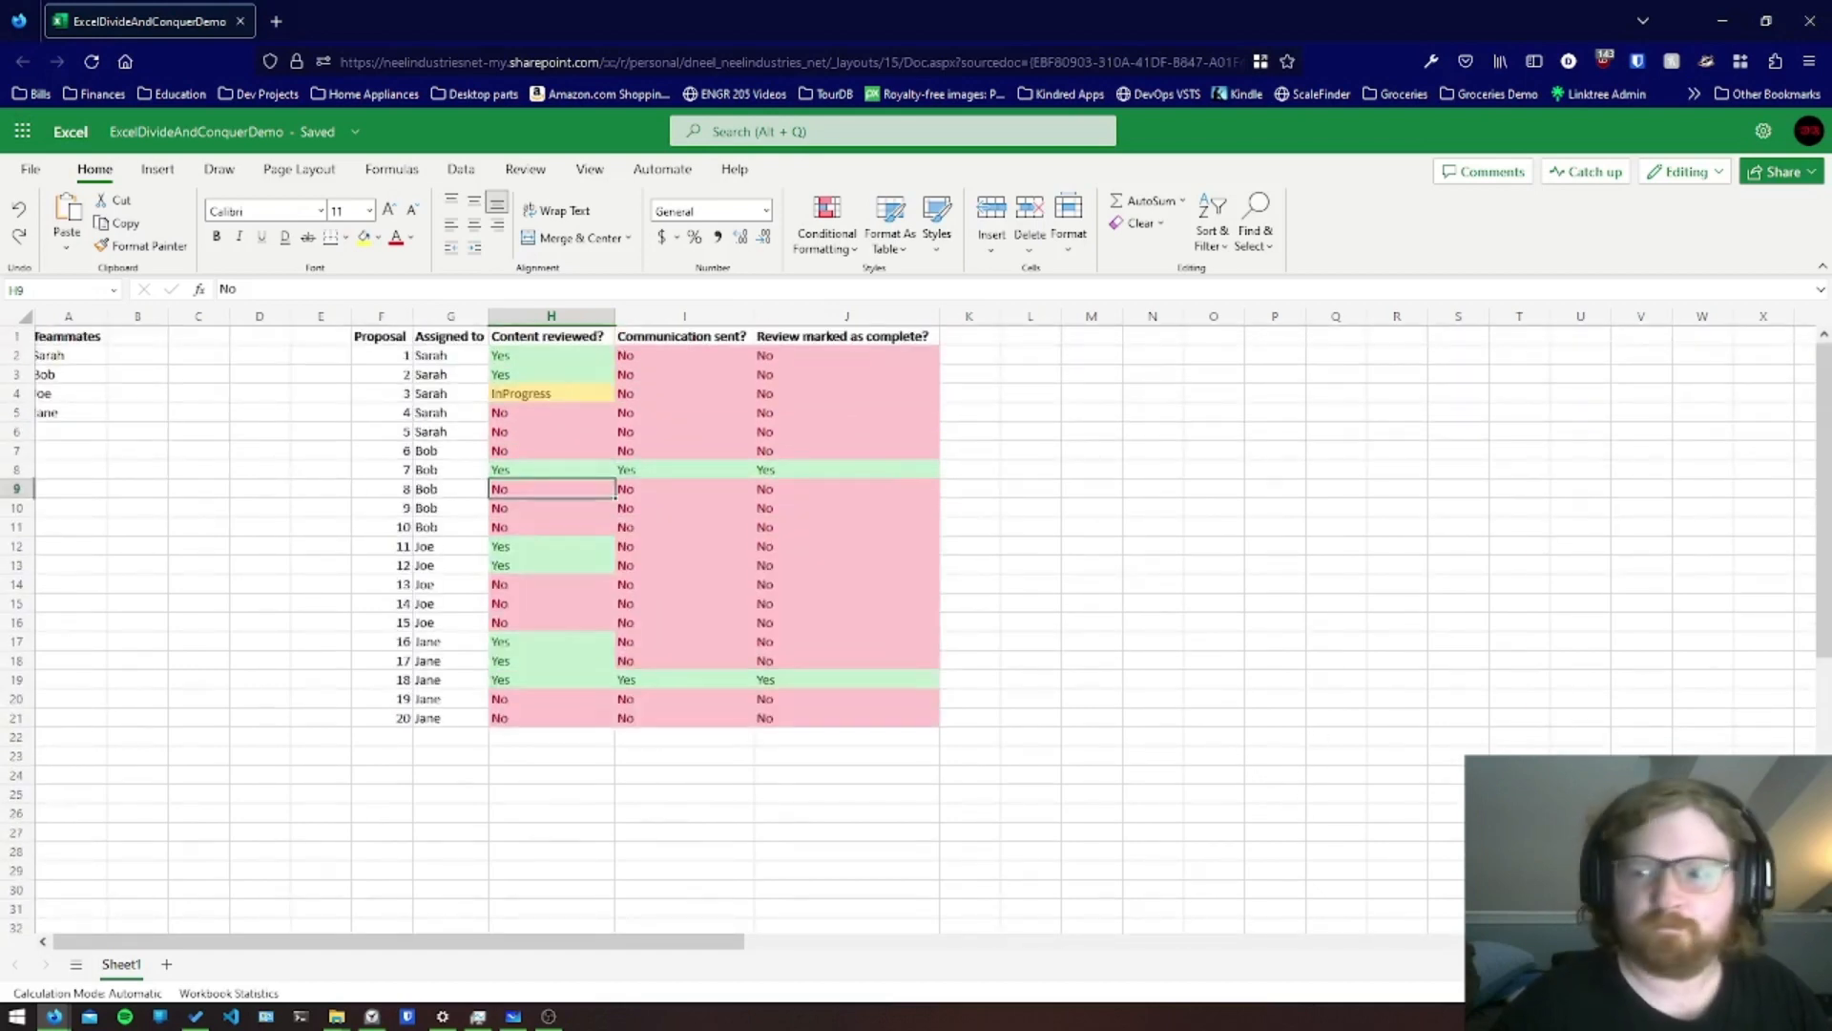